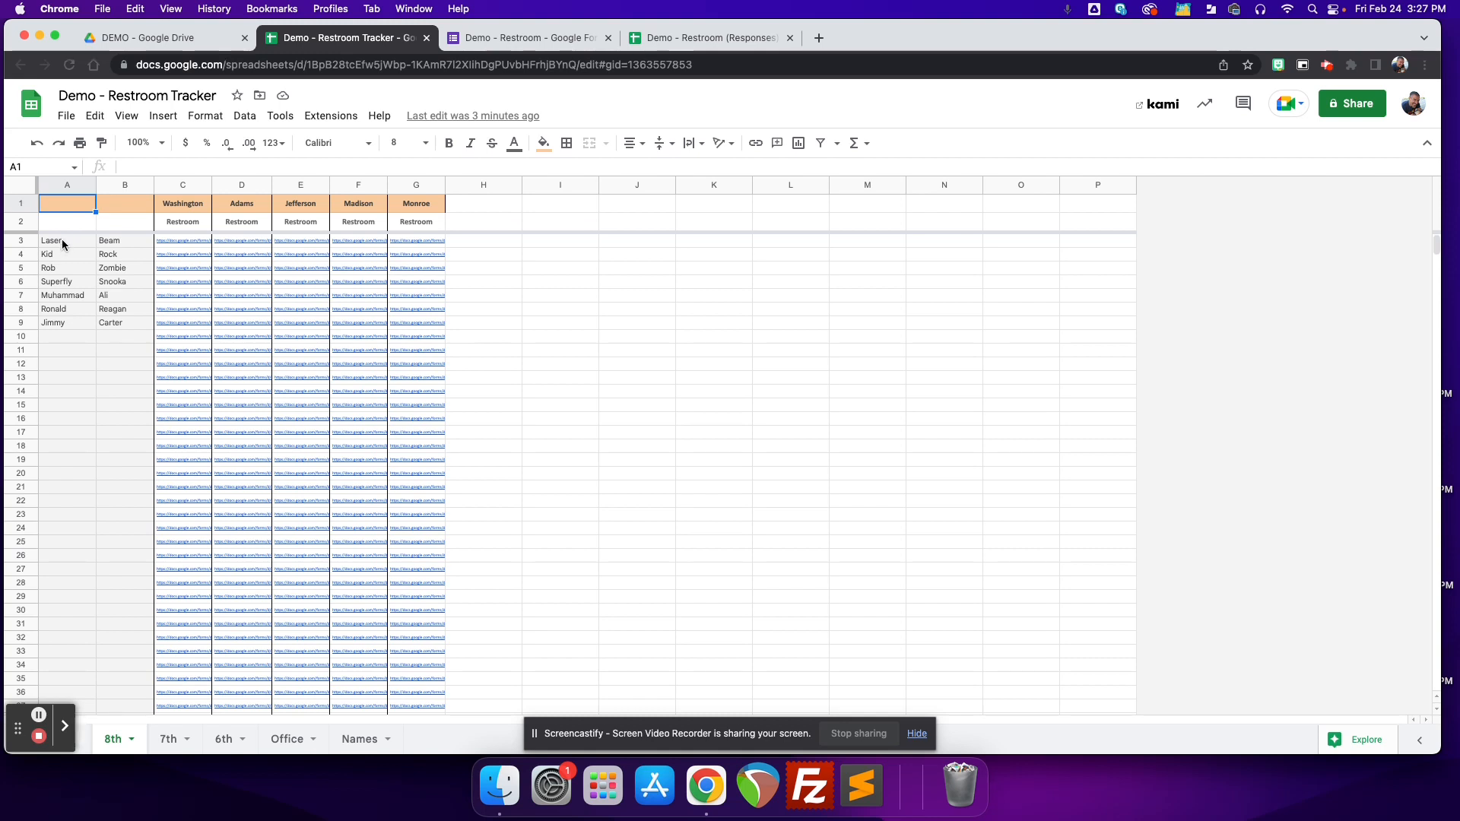
Examine the student name columns and the five teacher headers in row 1 of the 8th sheet
drag(62, 238, 106, 321)
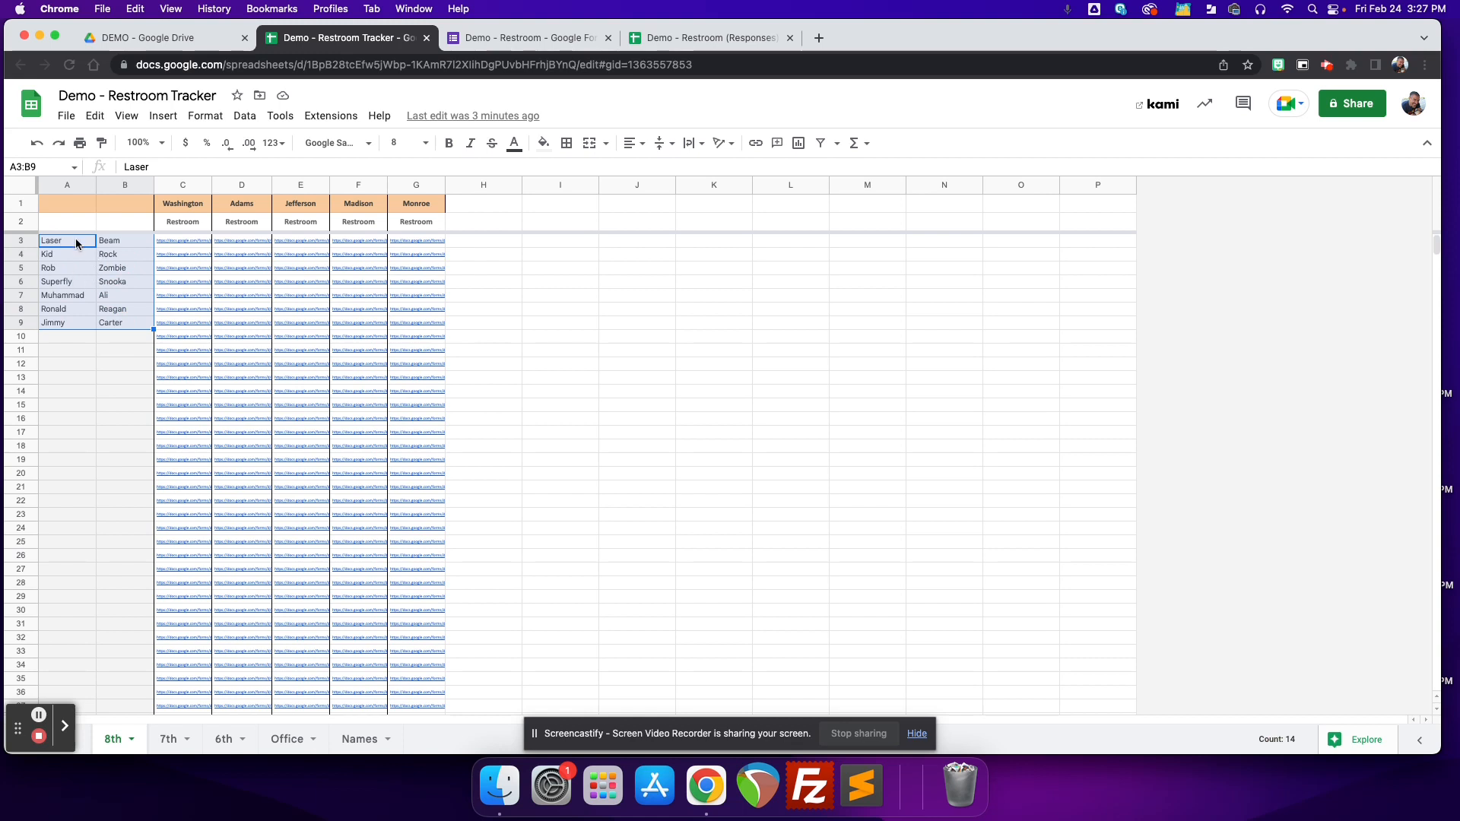
drag(77, 244, 126, 660)
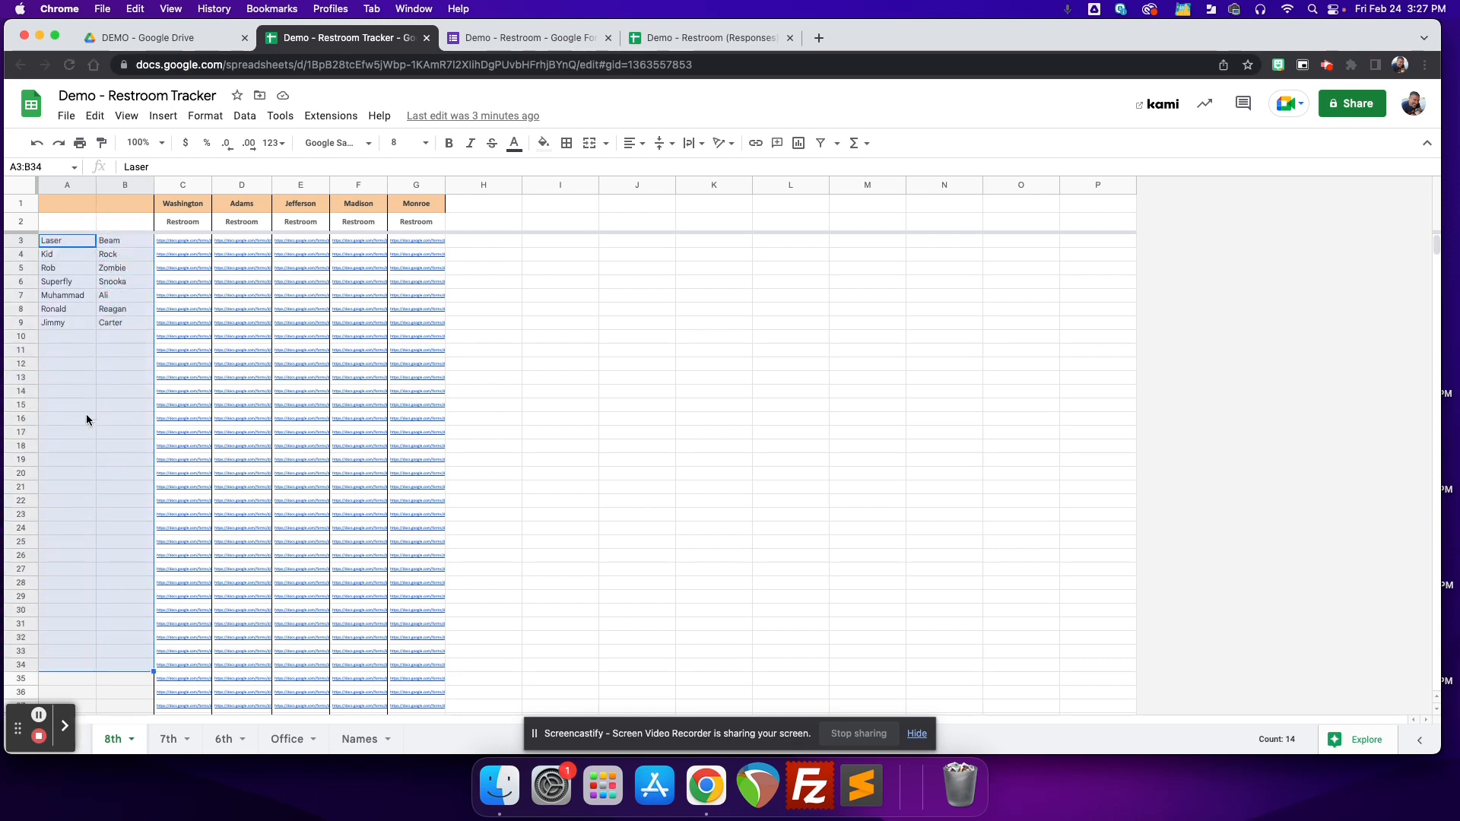
click(61, 348)
drag(66, 240, 117, 328)
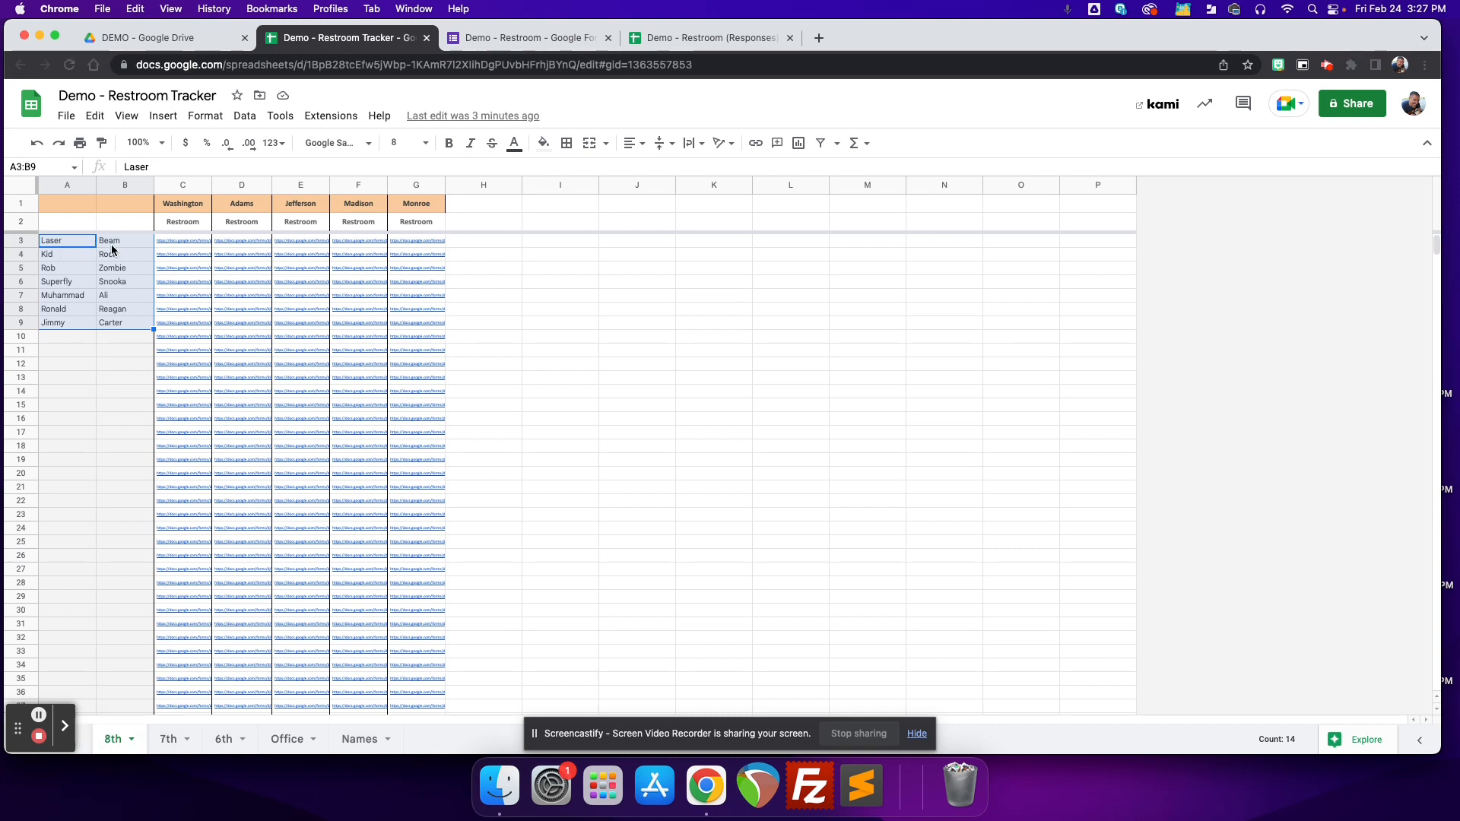
click(185, 206)
click(239, 202)
click(294, 202)
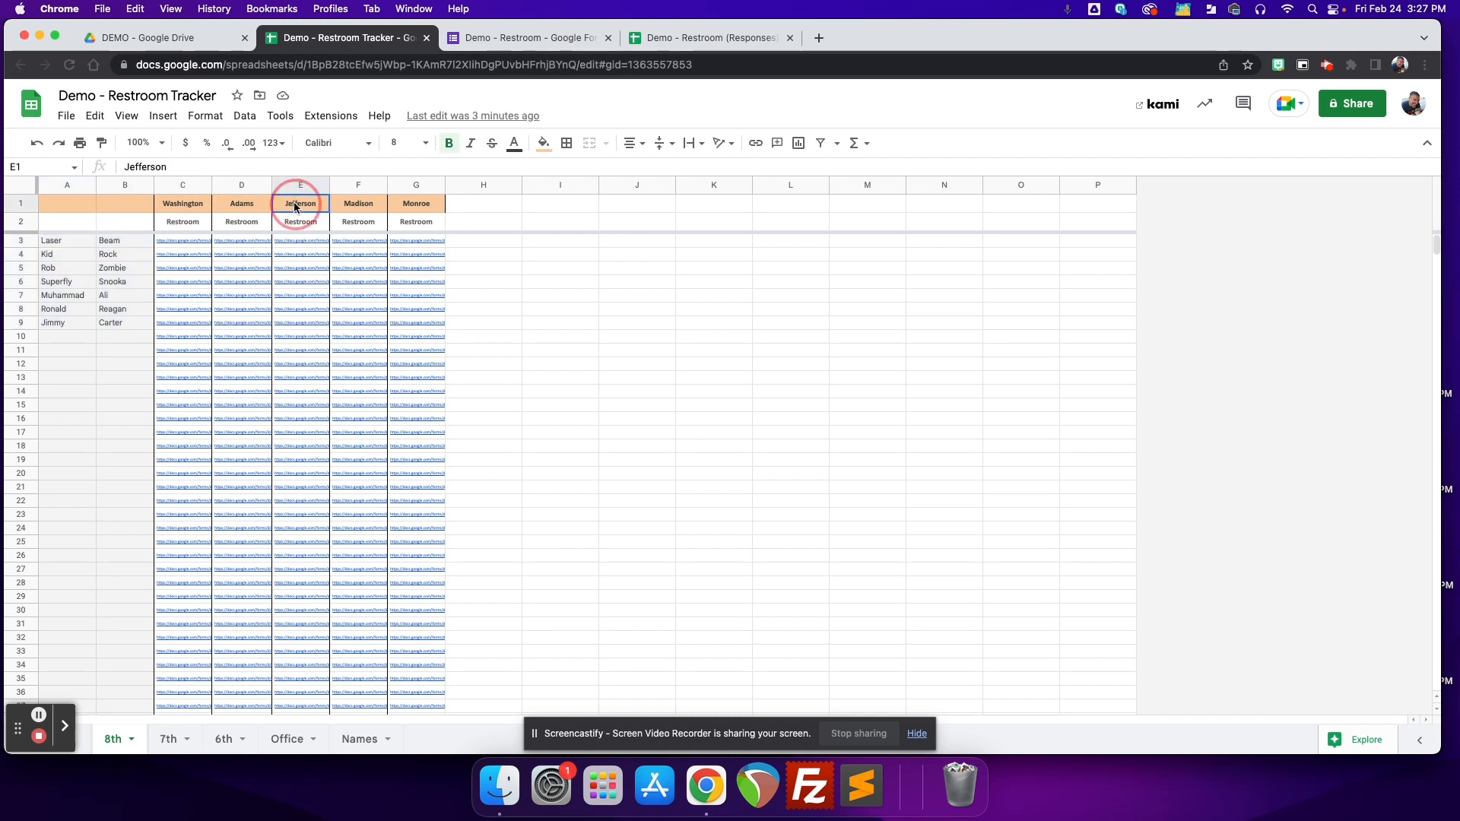
click(358, 204)
click(412, 206)
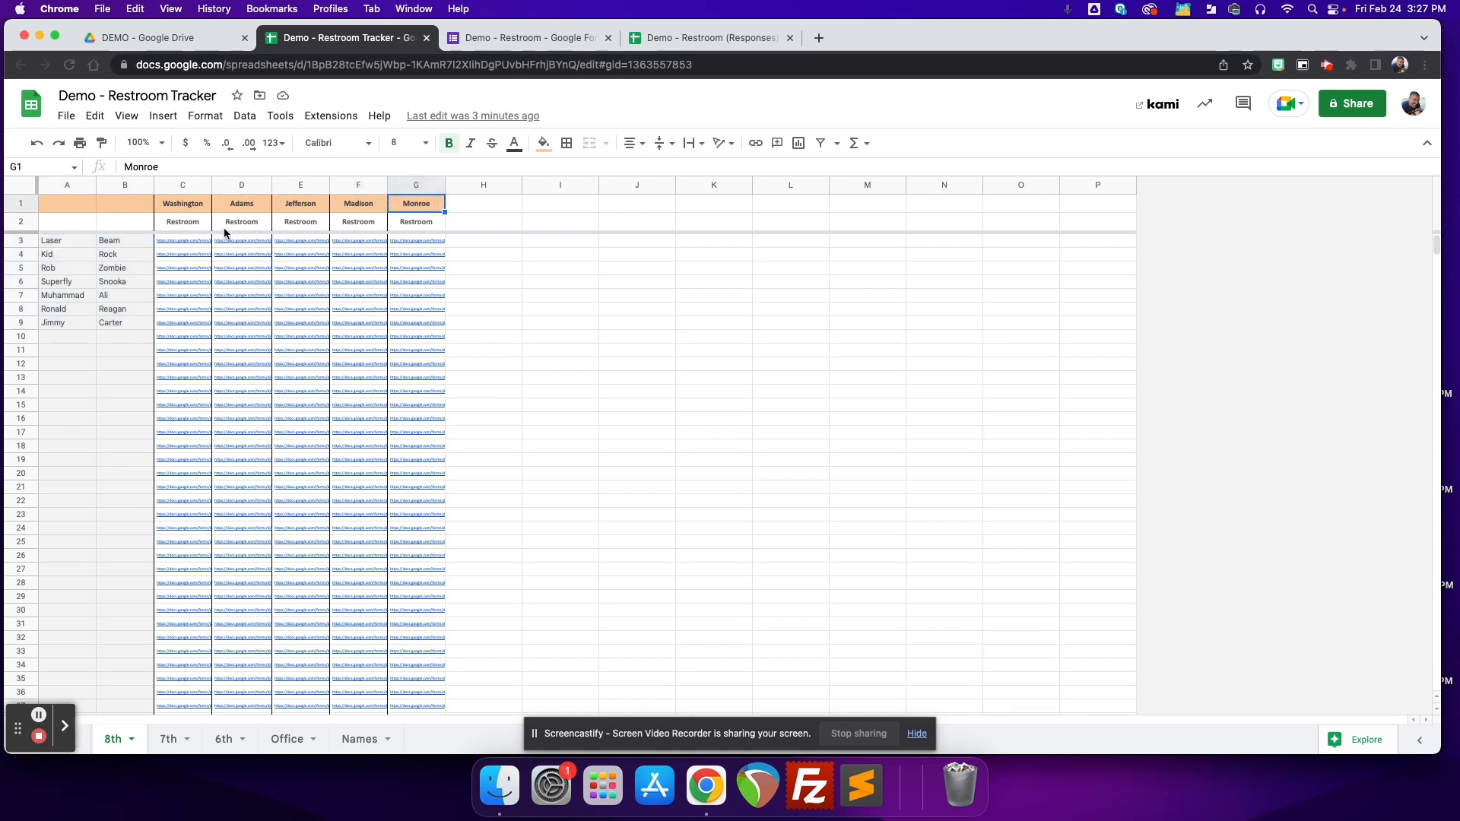
Inspect the form link formula in cell C3, including its form address portion and first entry reference
click(186, 243)
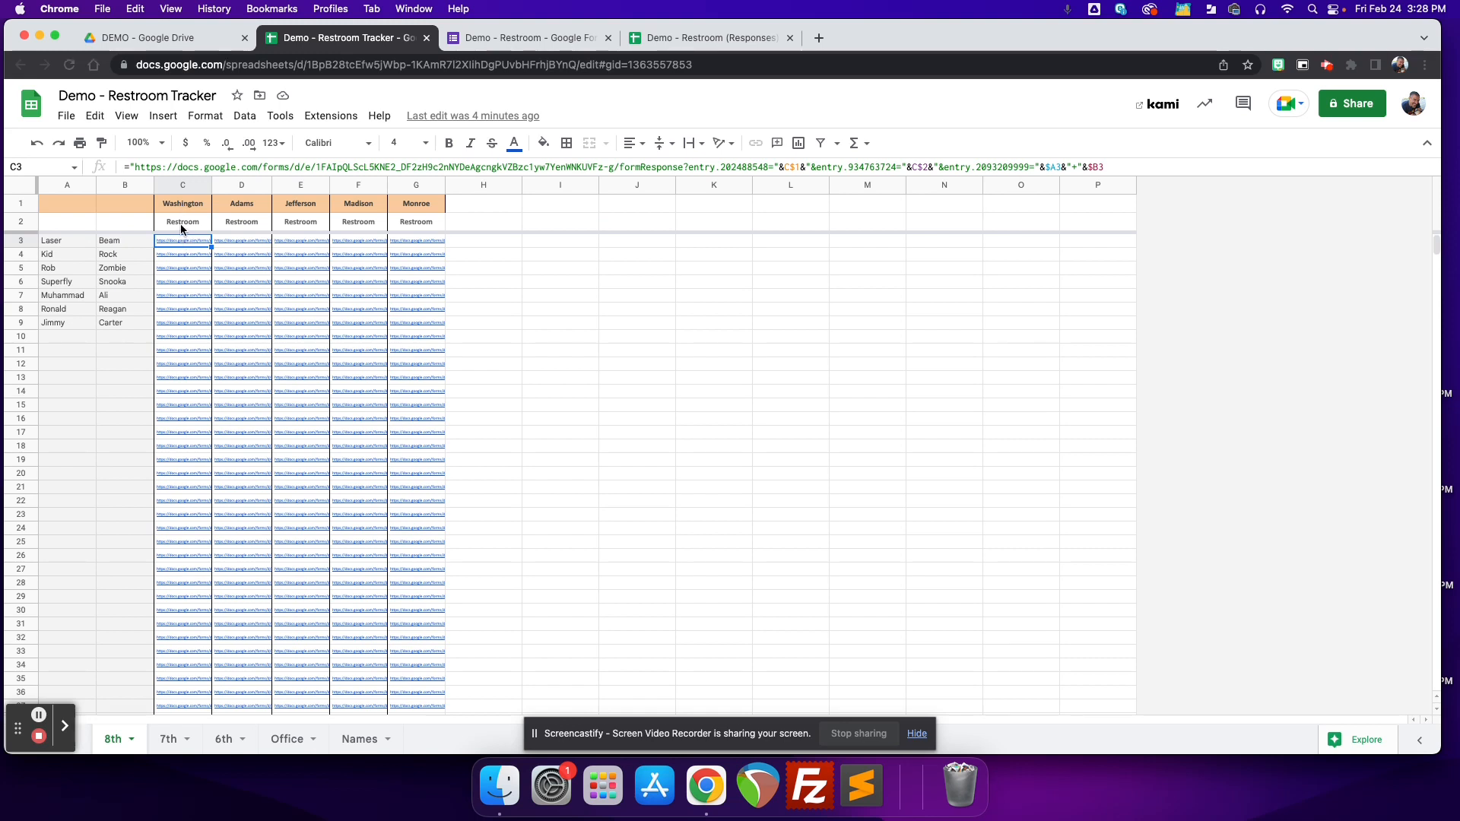
mouse_move(184, 243)
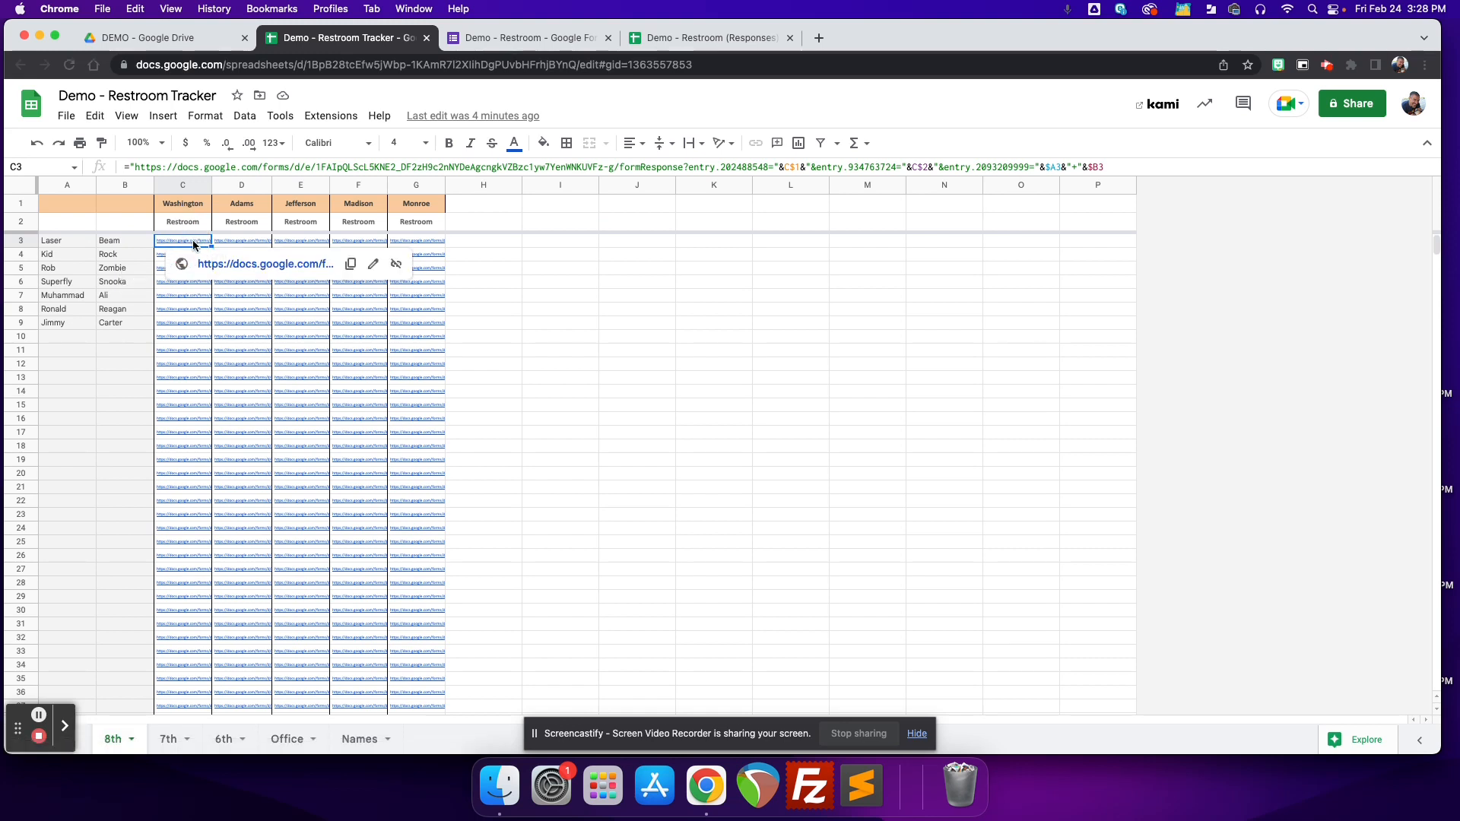
drag(137, 167, 615, 162)
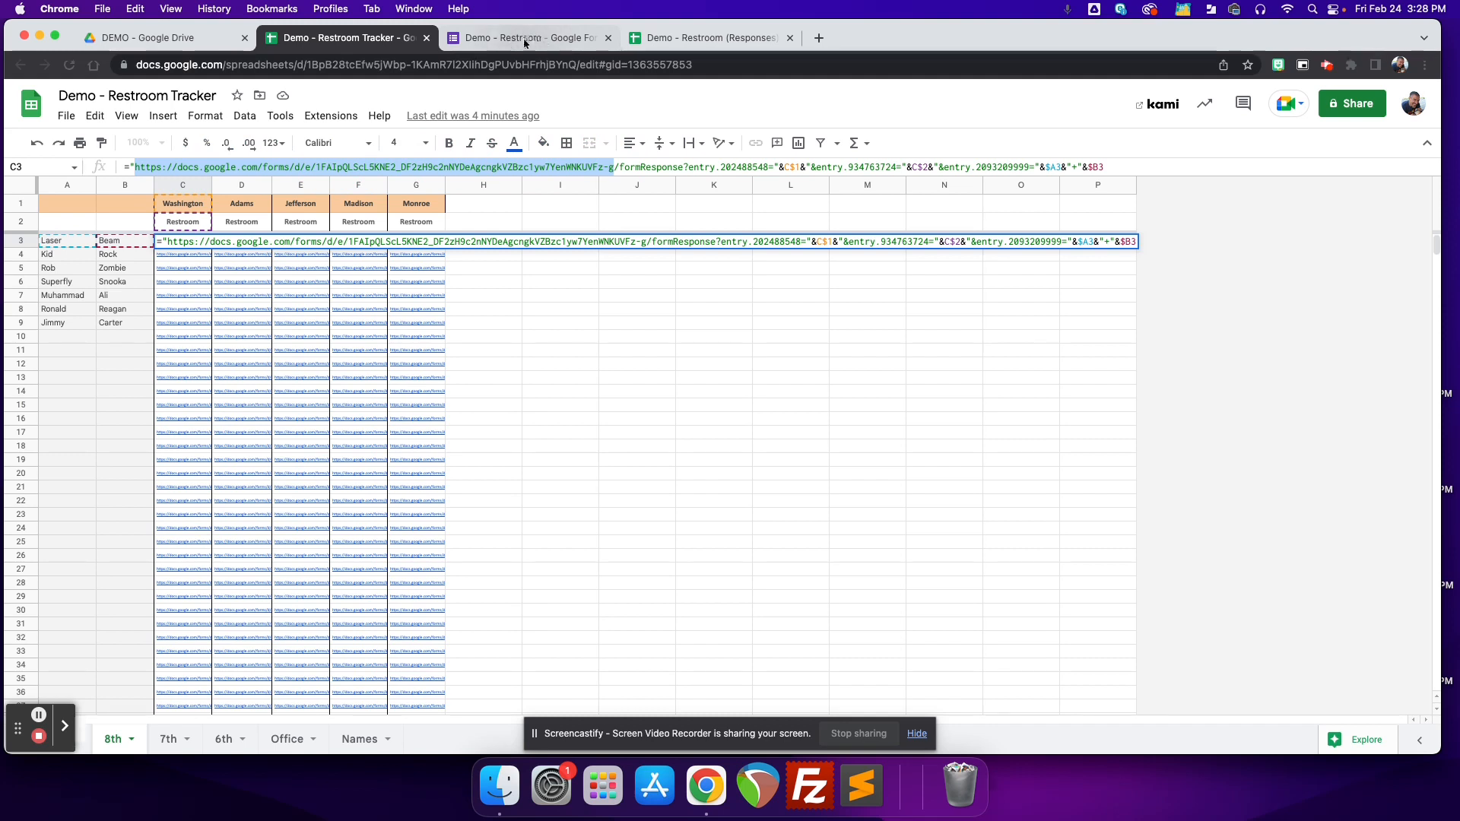
click(793, 166)
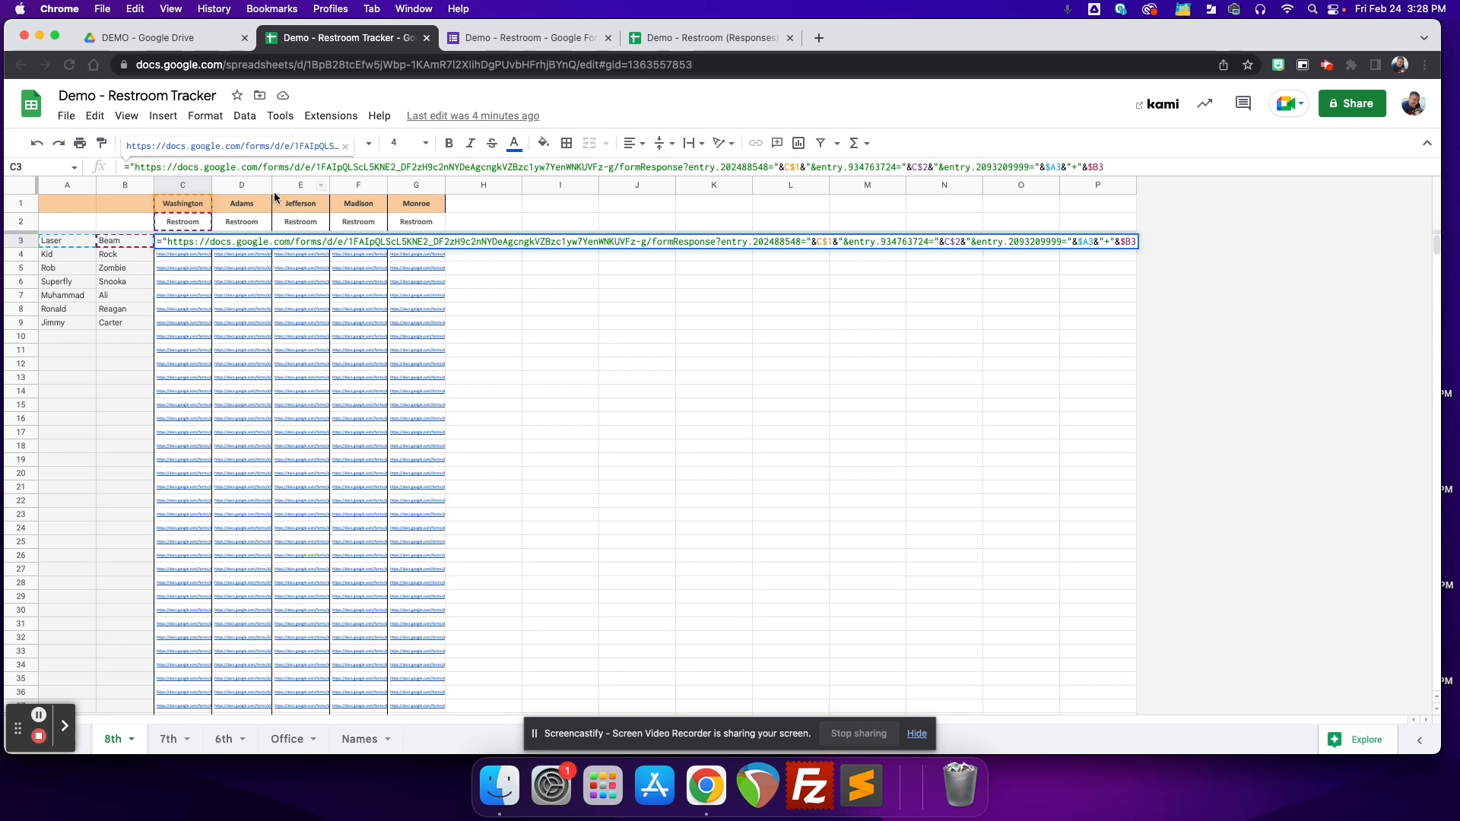
click(484, 226)
click(560, 225)
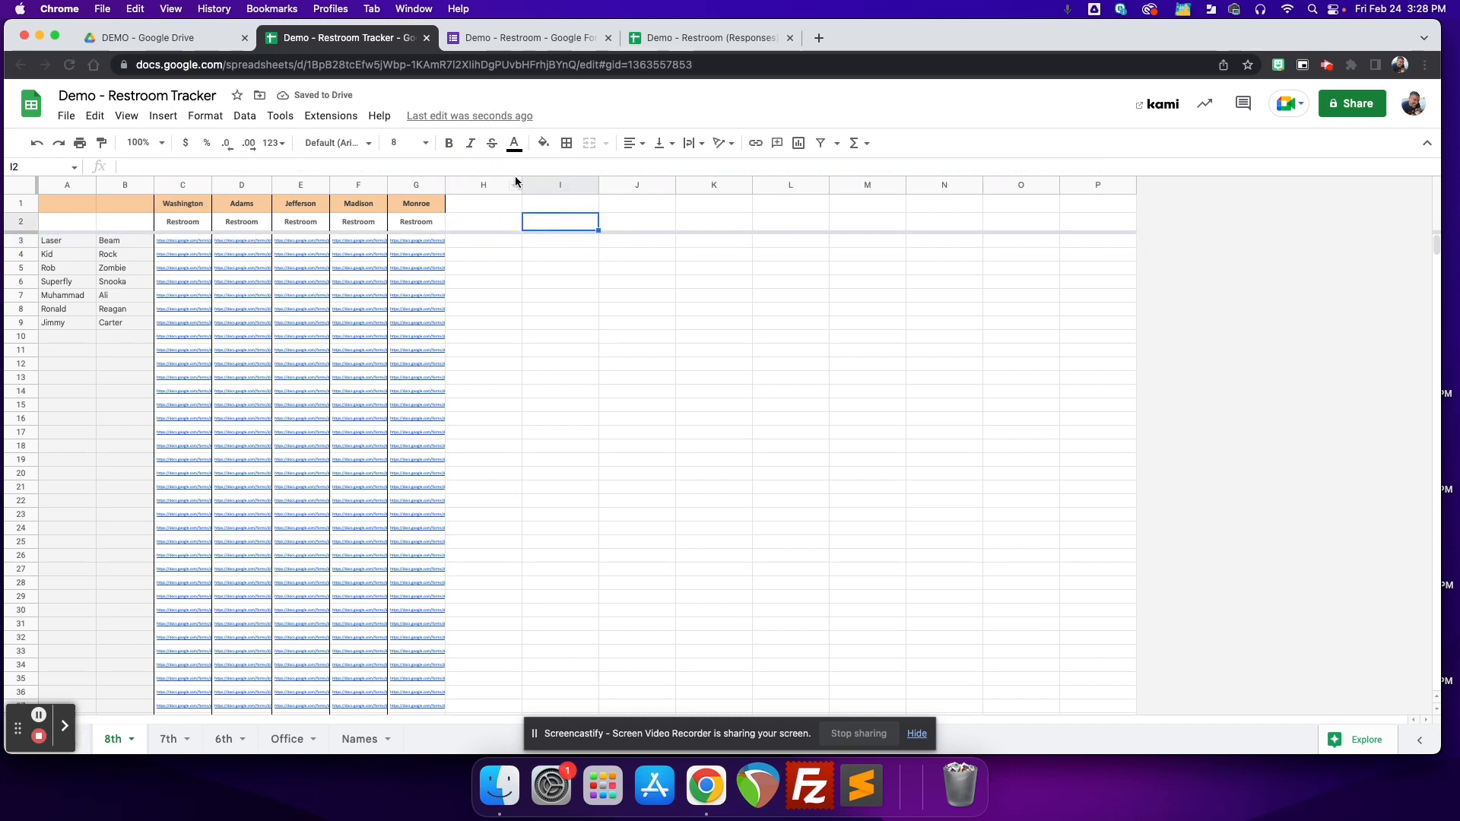
Trace how the C3 link formula references the teacher in C$1, the direction in C$2, and the student name in $A3 and $B3
click(189, 221)
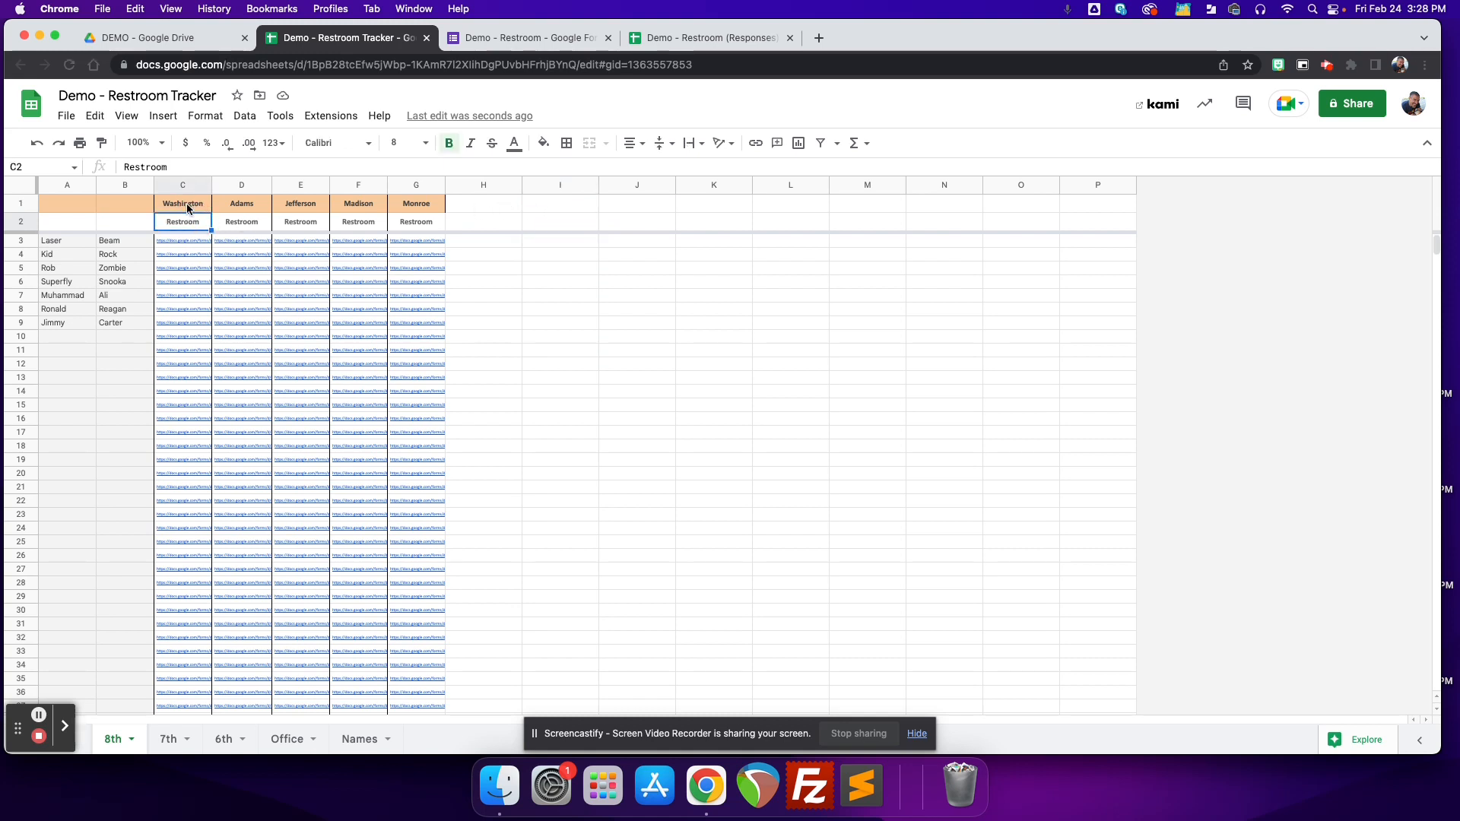
click(185, 206)
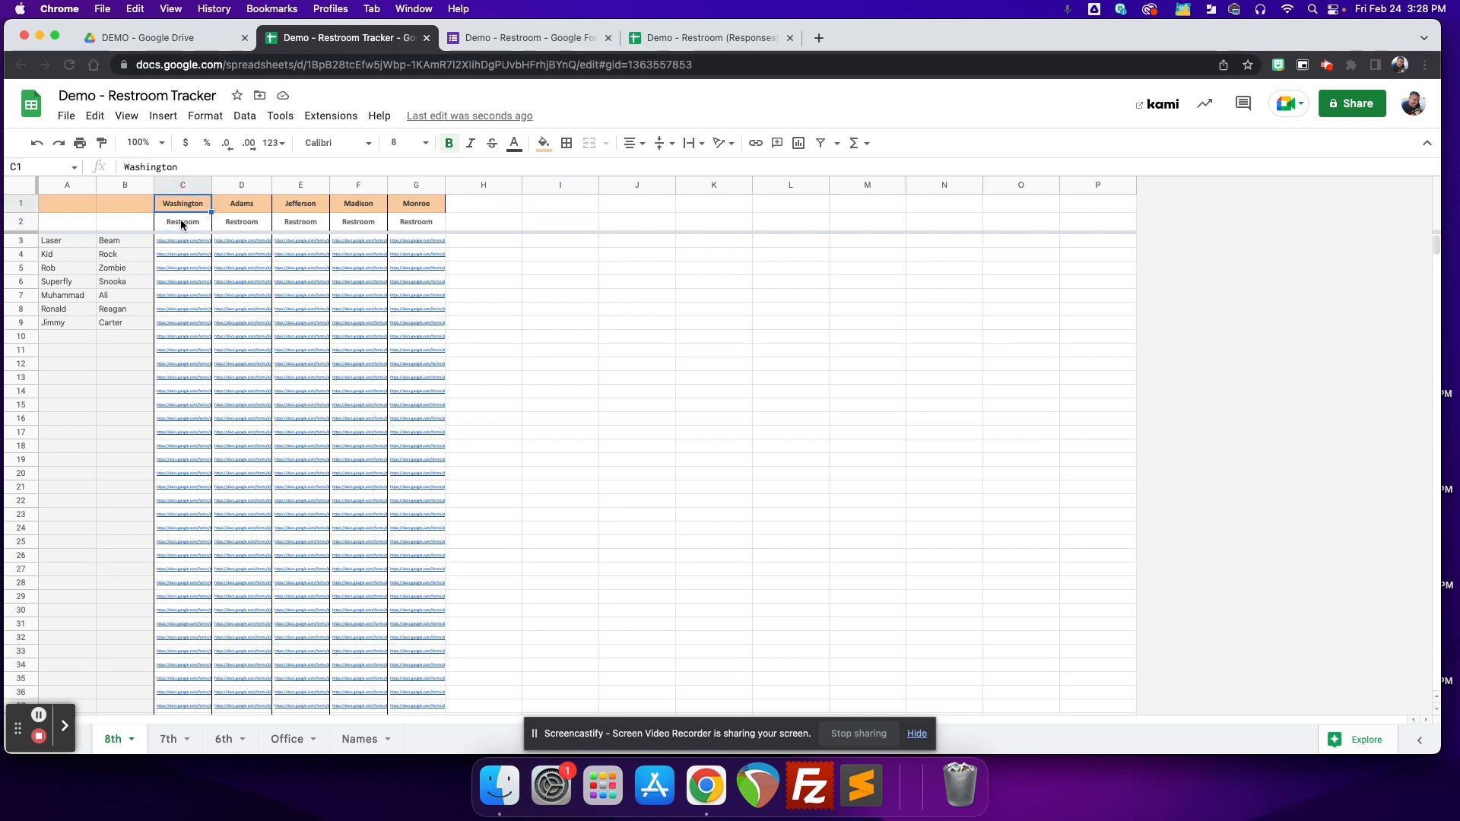
click(184, 221)
click(183, 242)
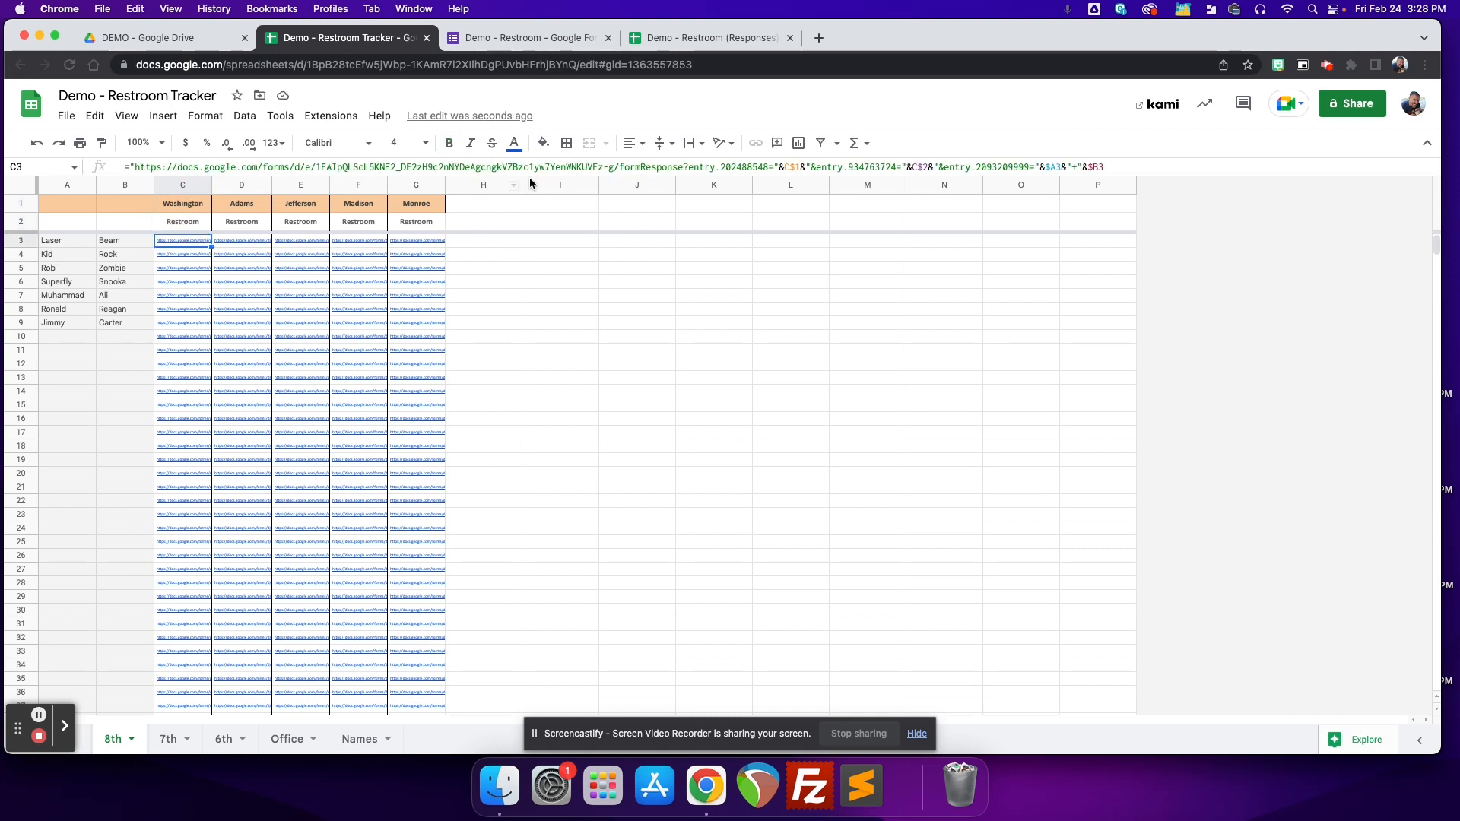
click(790, 167)
click(923, 167)
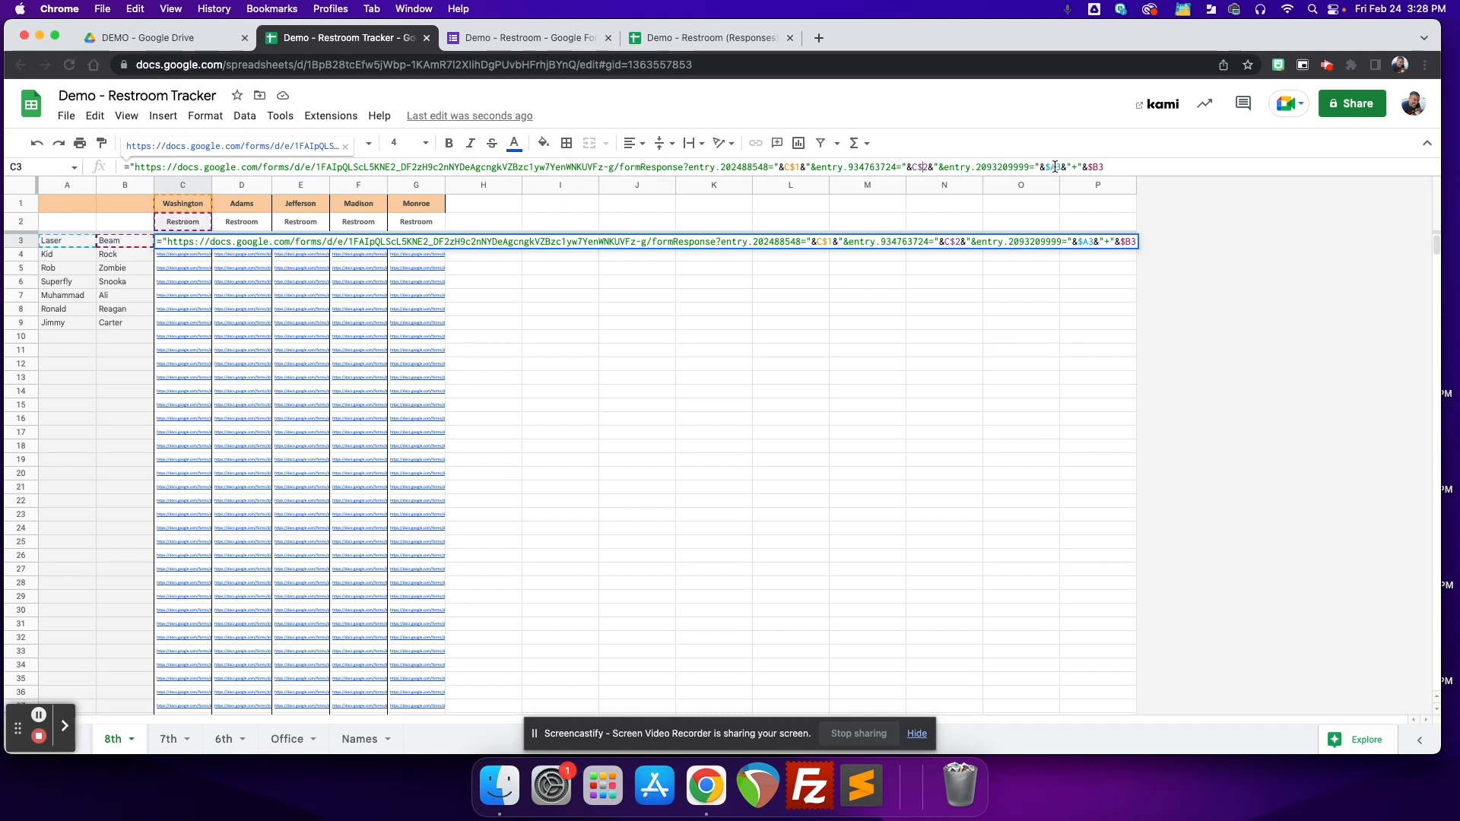
click(1098, 166)
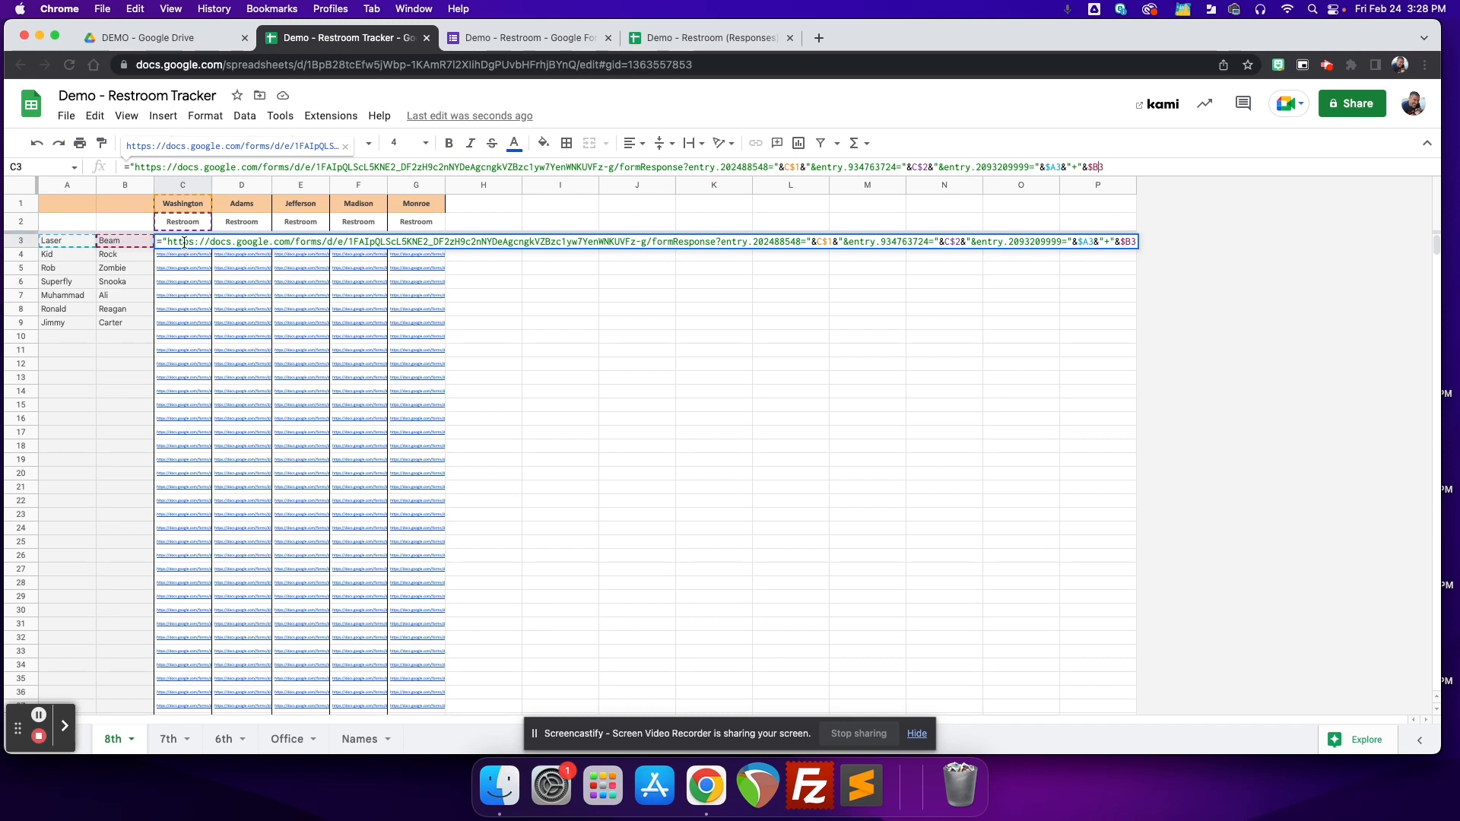
click(582, 311)
click(199, 242)
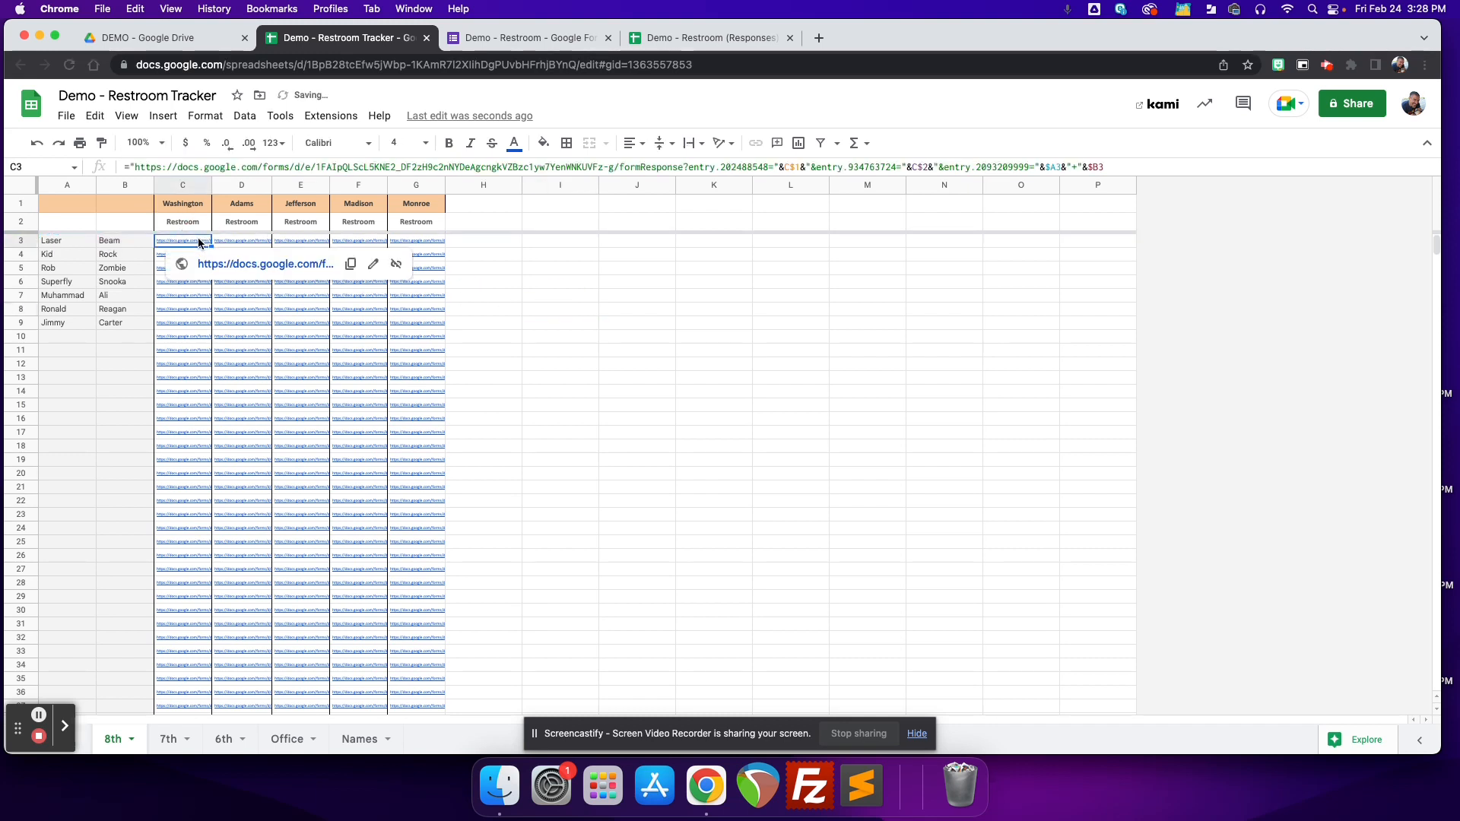
click(192, 241)
click(485, 243)
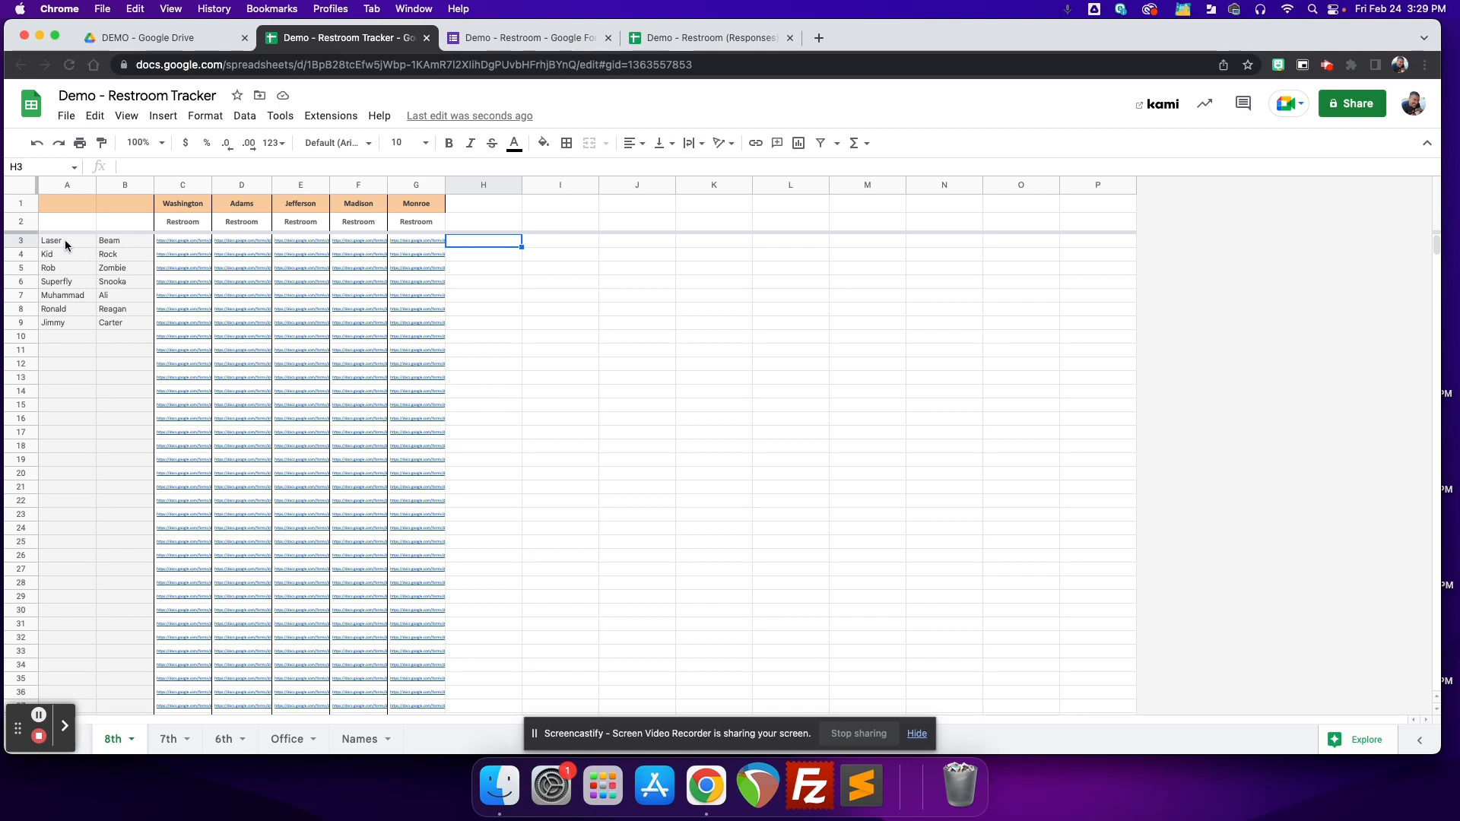
Look over the student list on the 8th sheet and search for the first student's last name
drag(65, 239, 116, 336)
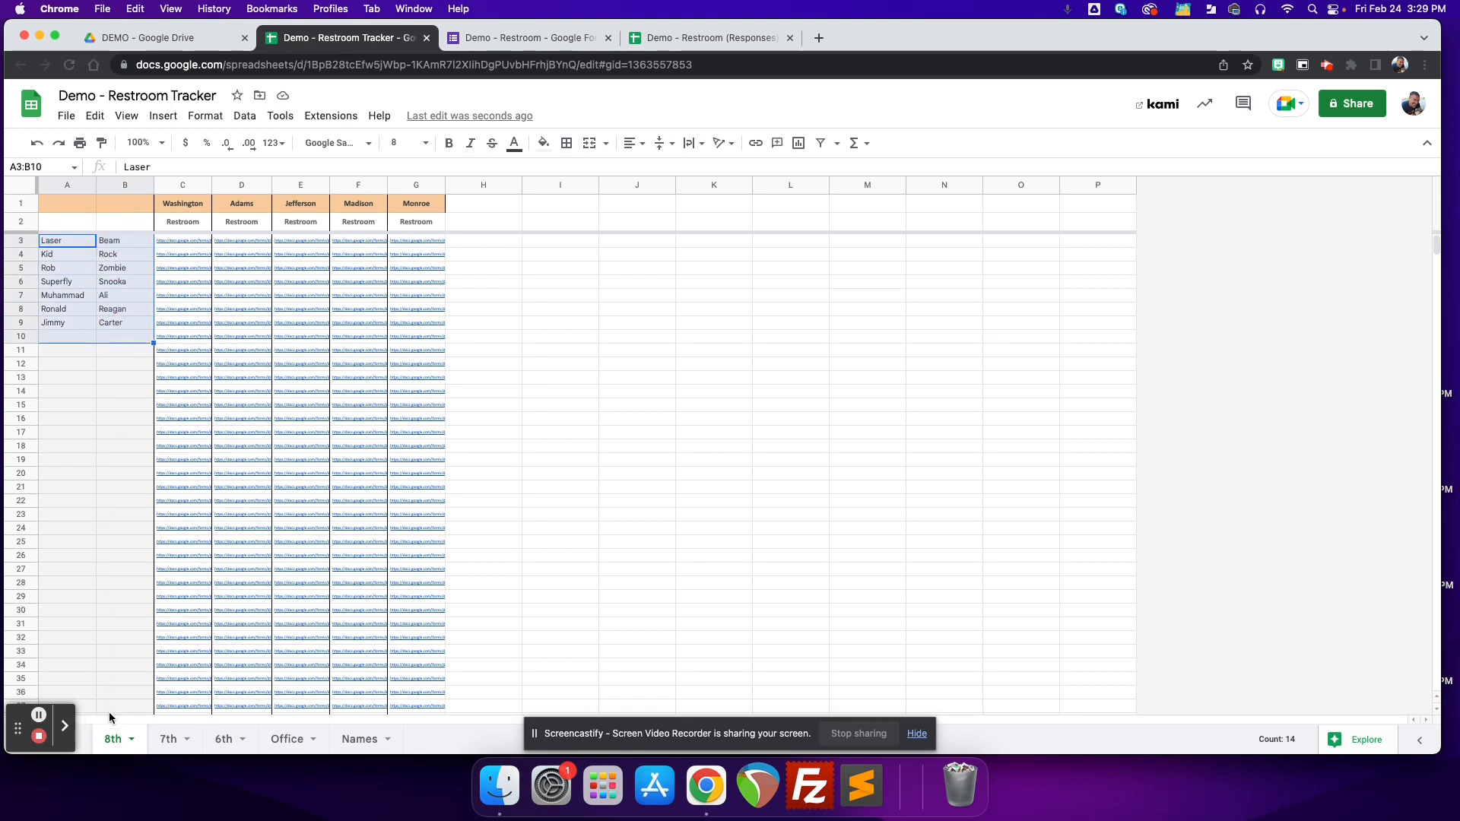
click(71, 349)
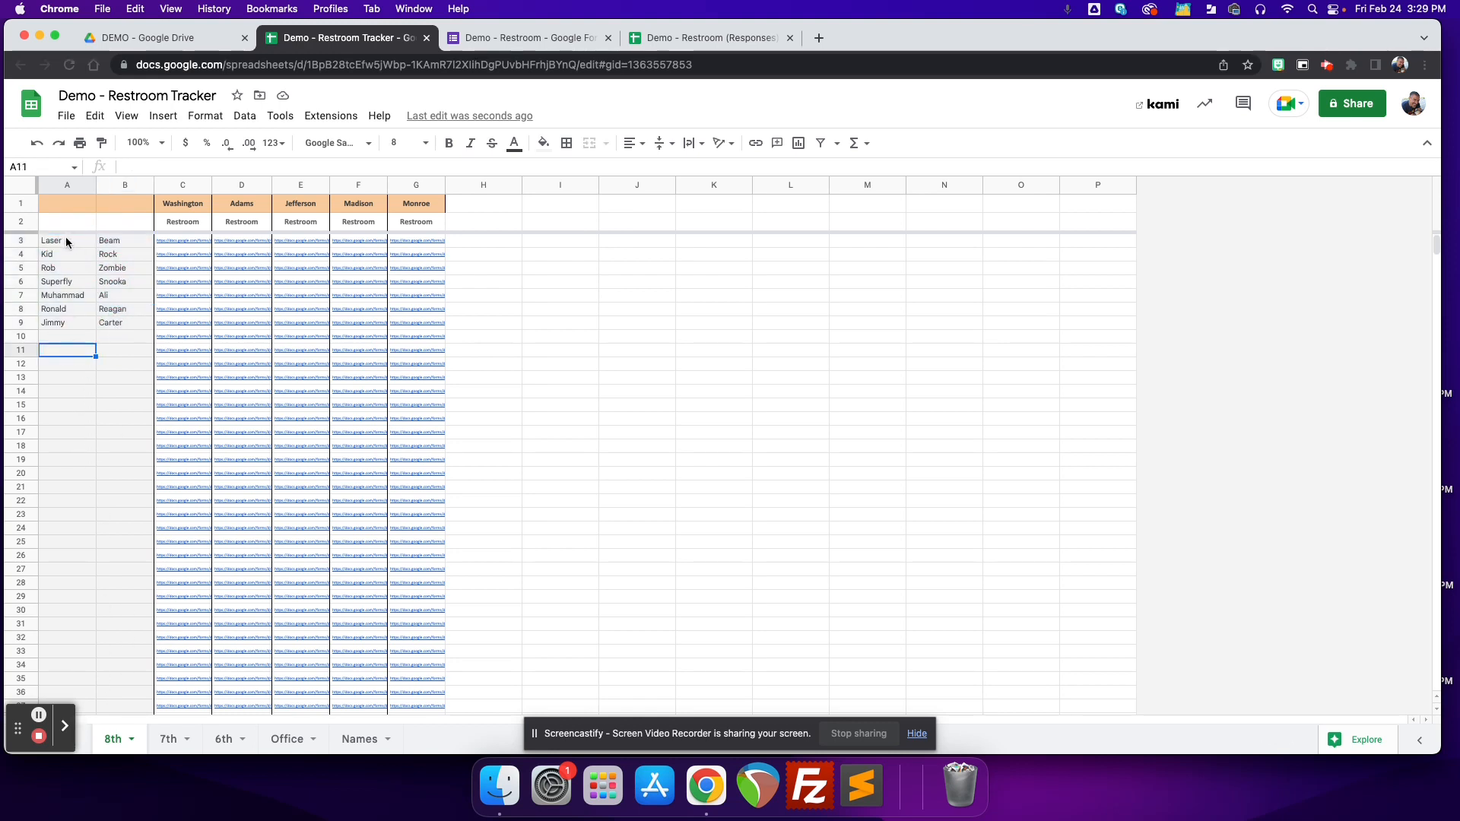
click(66, 239)
scroll(84, 335, down, 5)
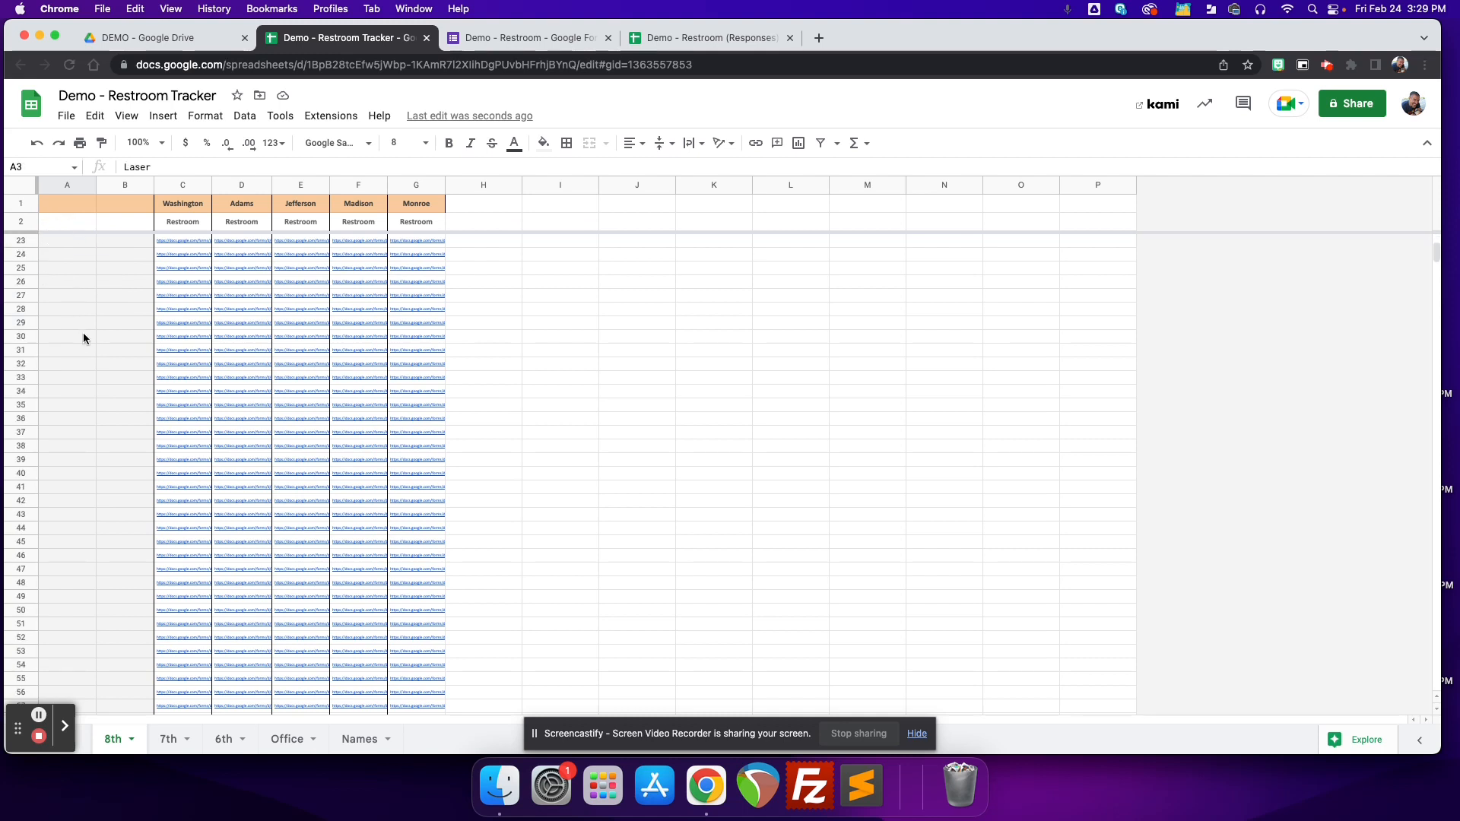
scroll(84, 332, up, 5)
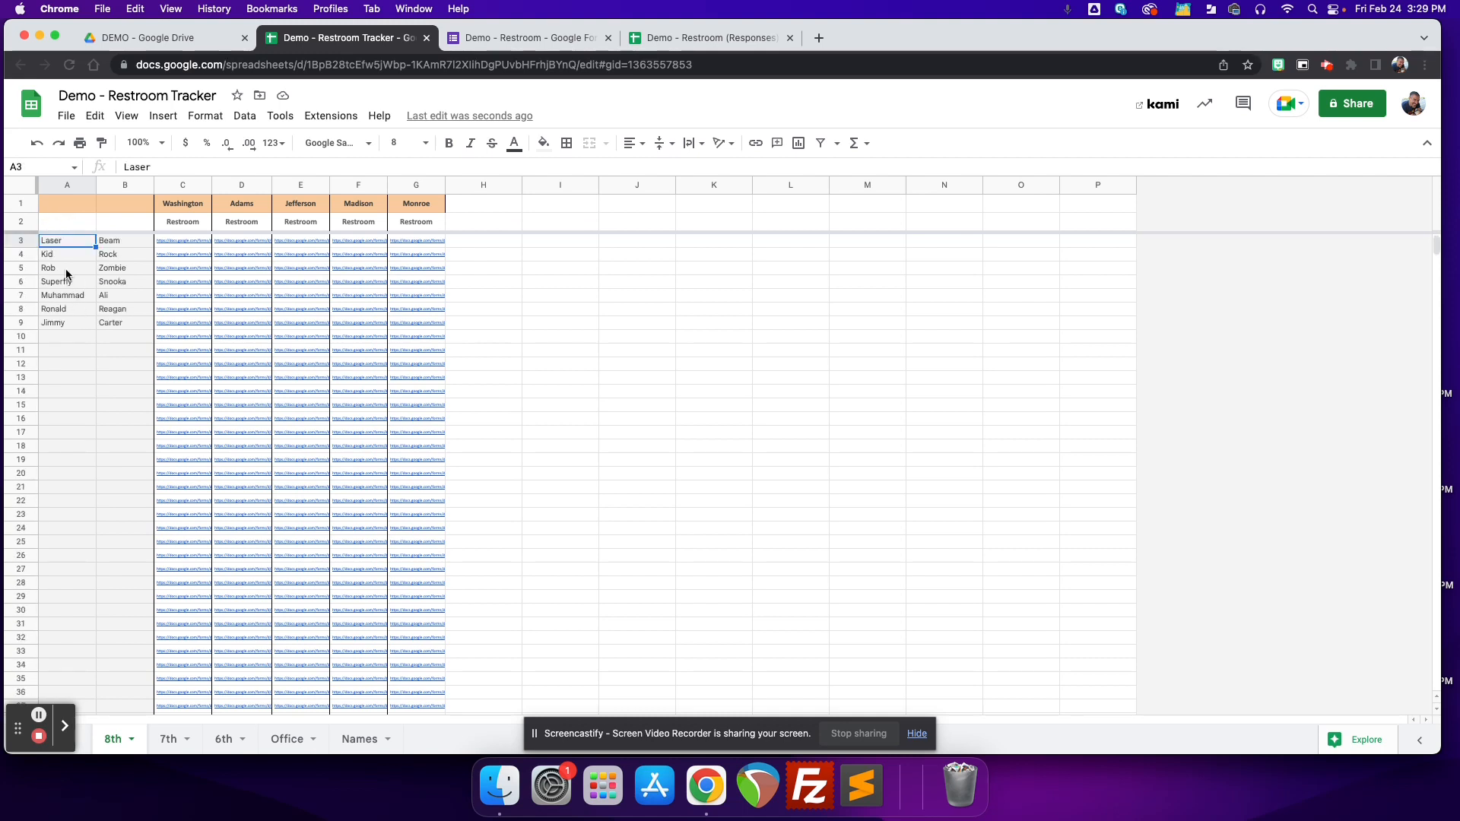
key(super+f)
text(Beam)
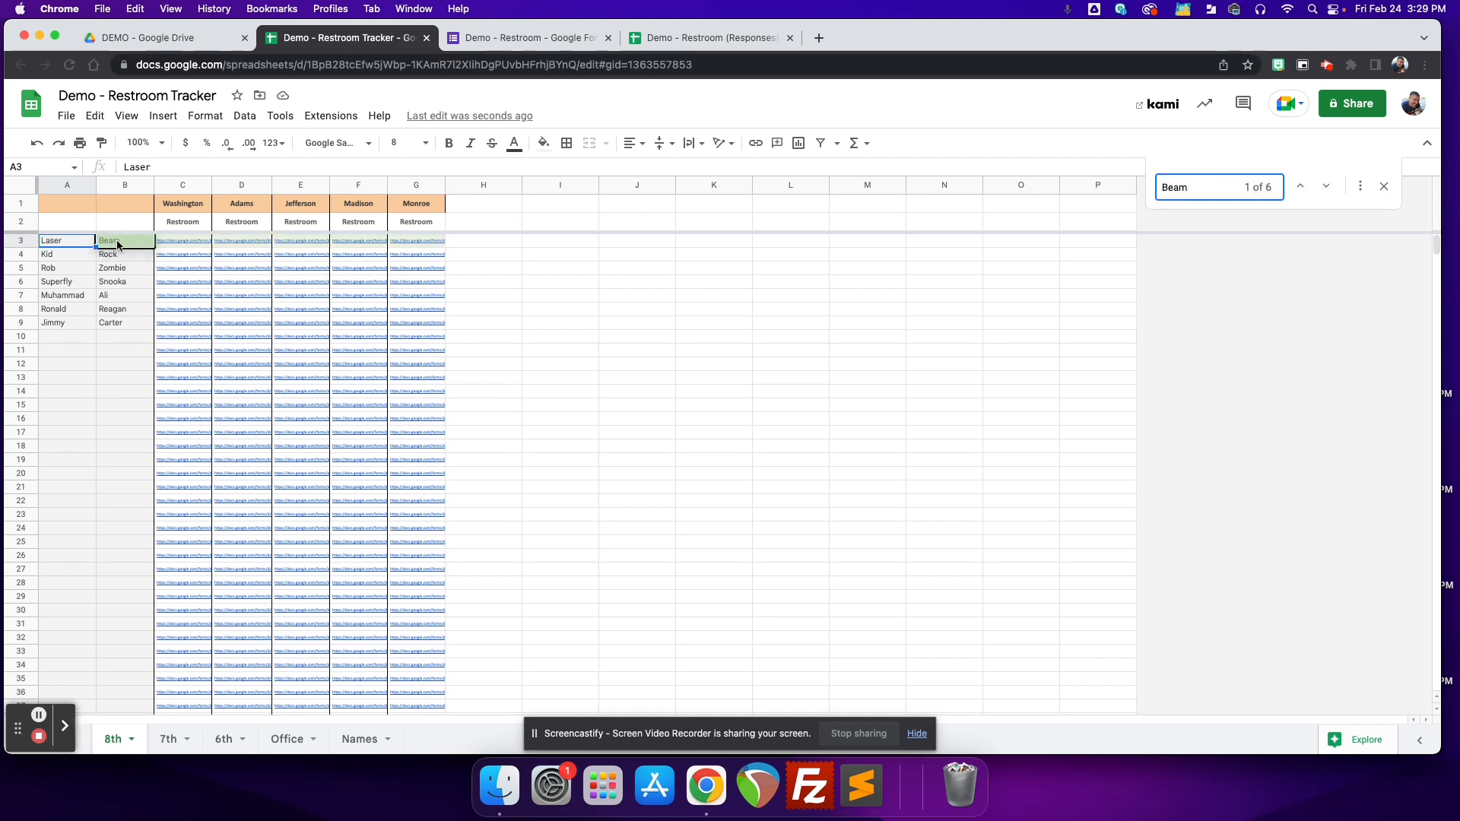
Submit a Restroom form response for the row 3 student by opening the link in the Jefferson column, cell E3
click(186, 246)
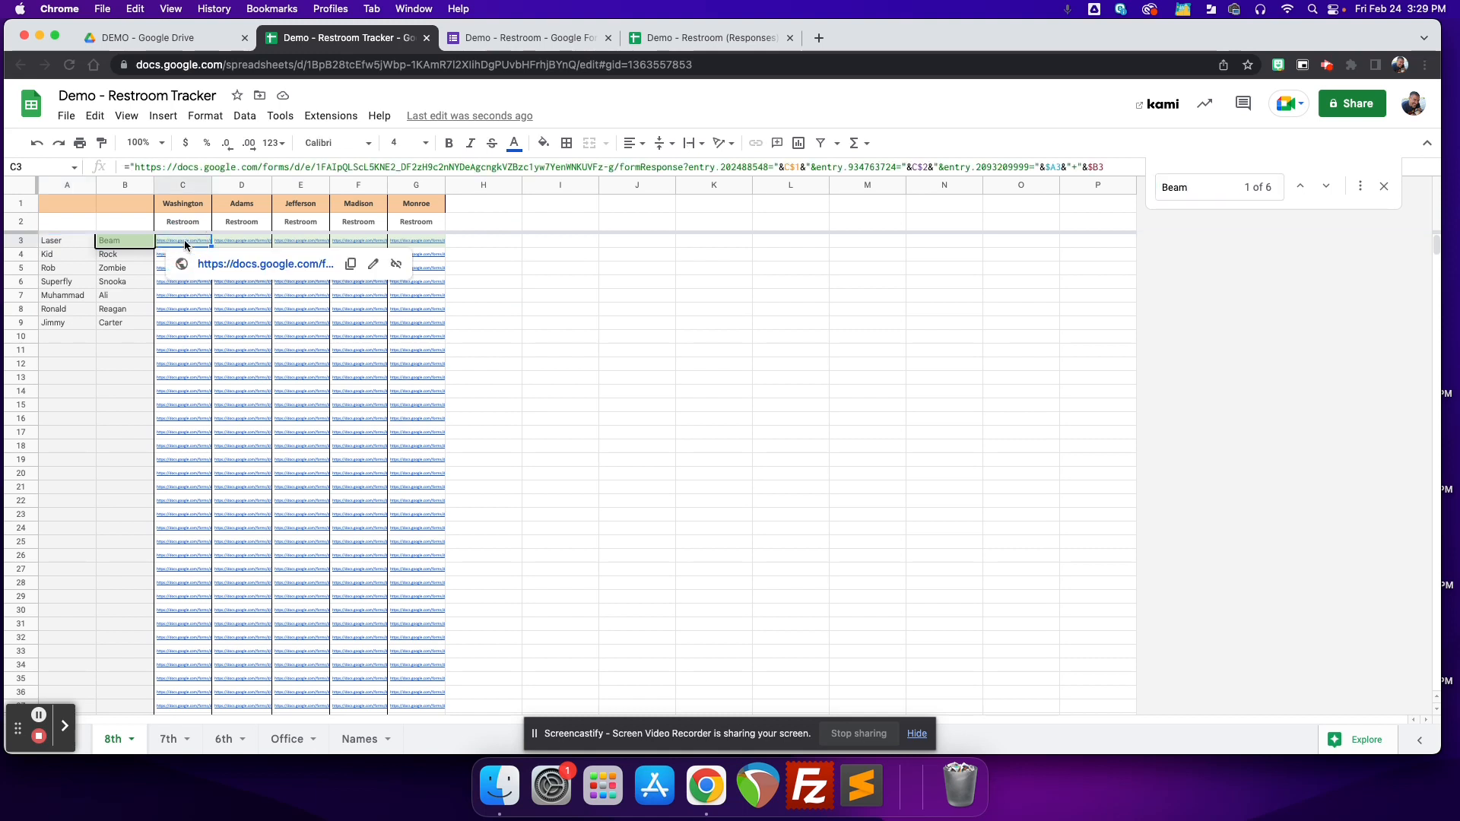
click(122, 363)
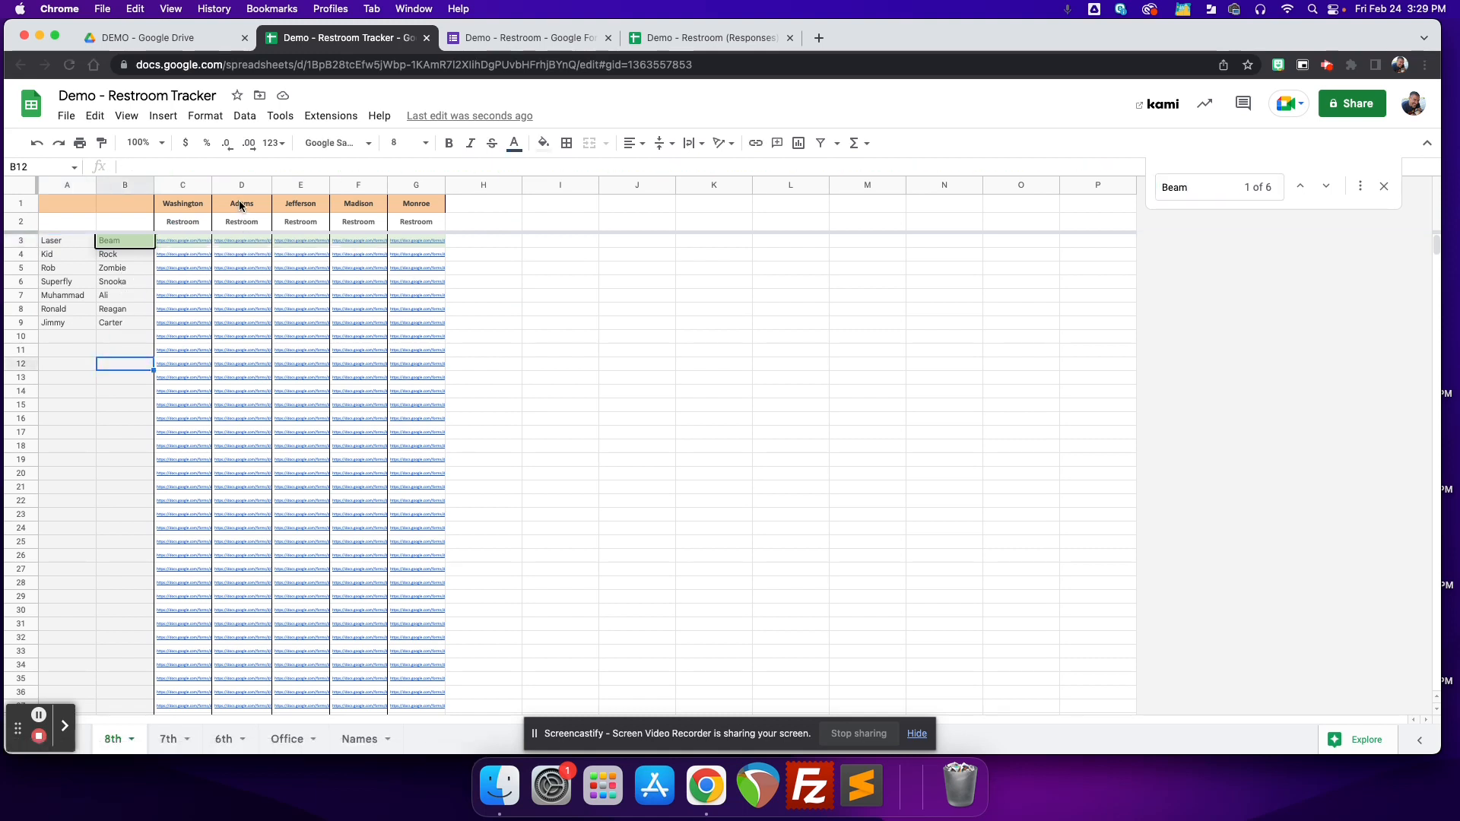
click(242, 244)
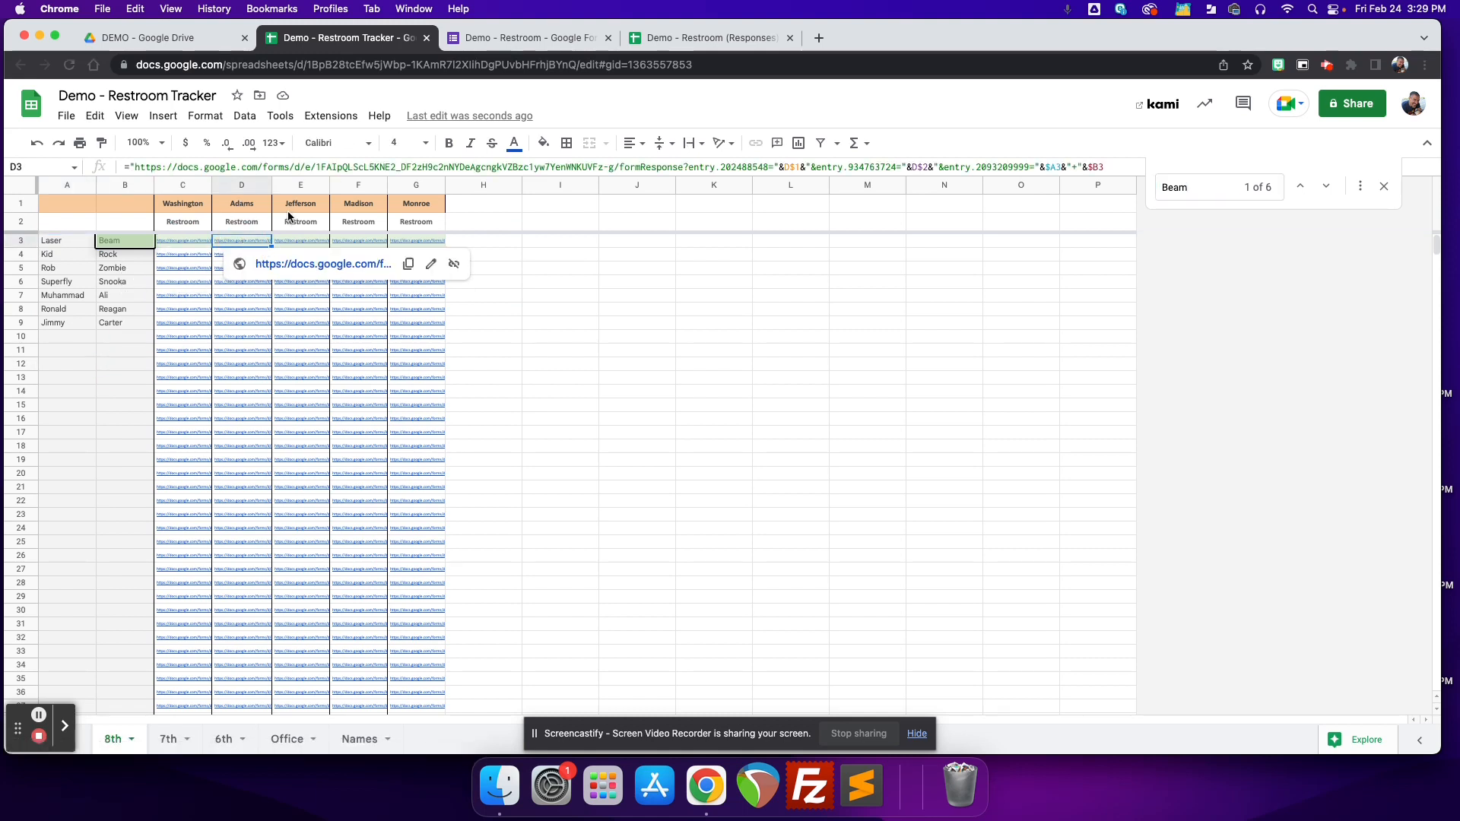
click(294, 207)
click(299, 241)
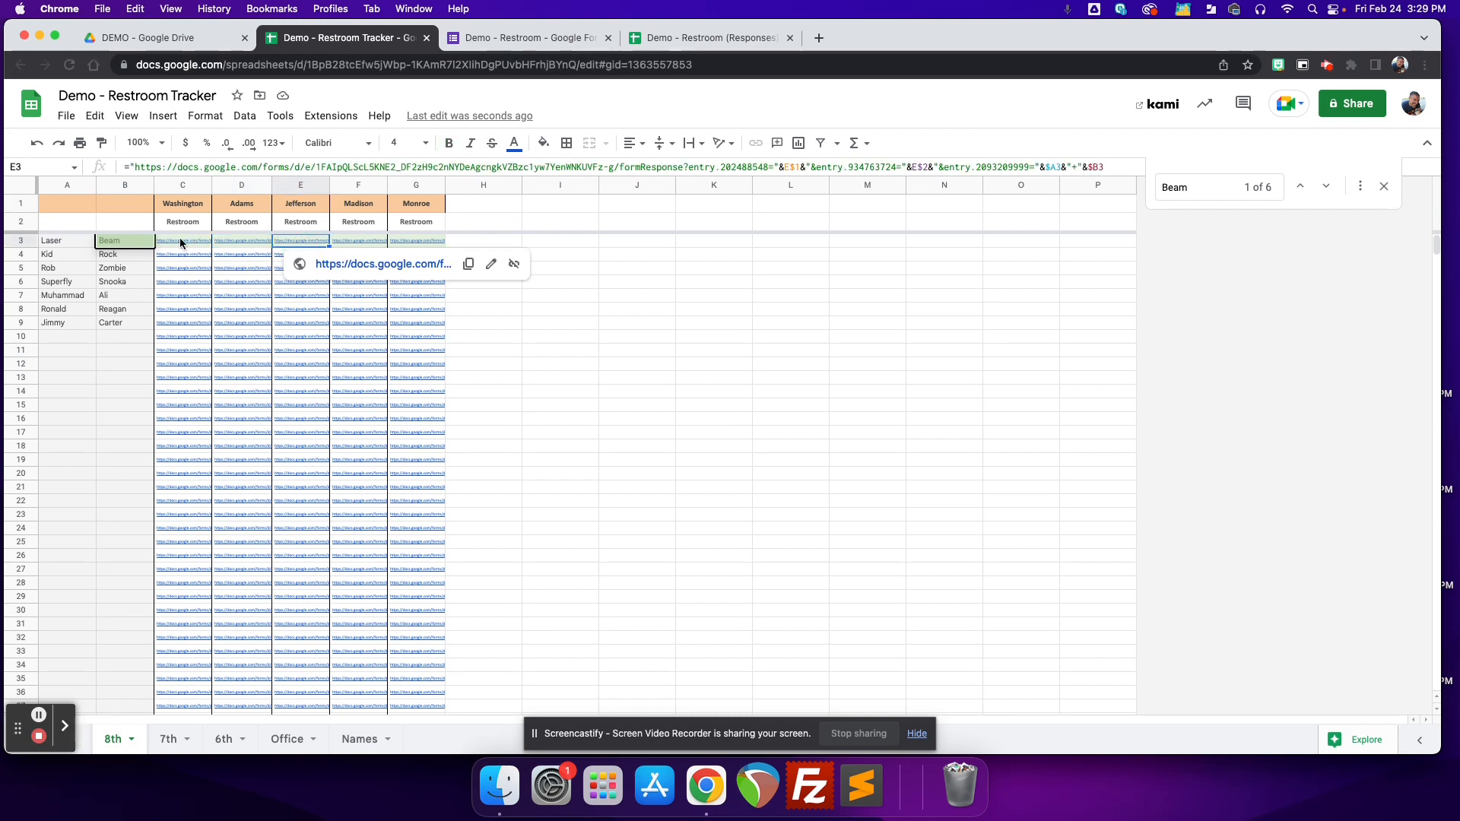
click(181, 240)
click(298, 204)
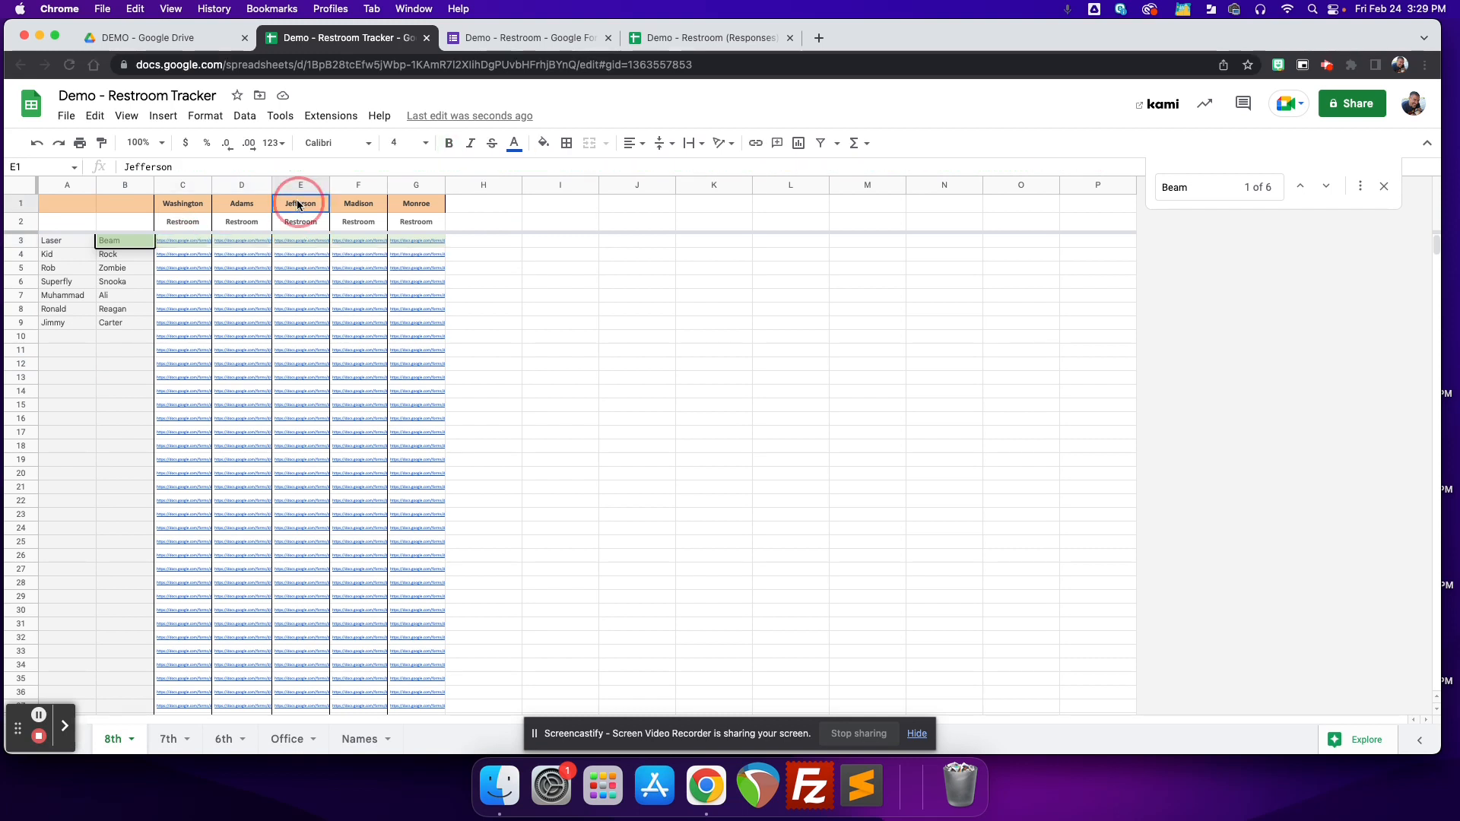
click(307, 242)
click(331, 264)
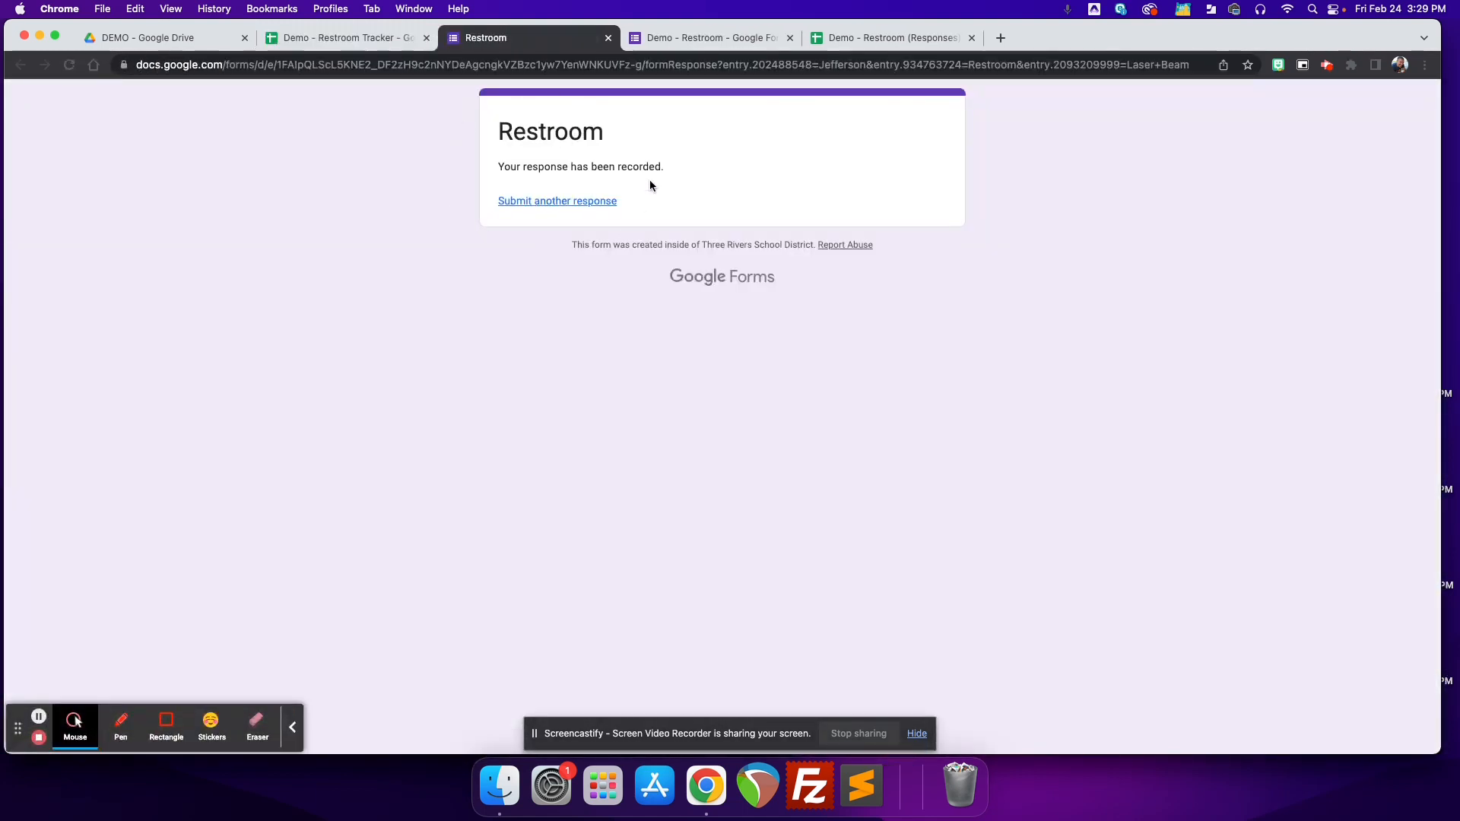
Review the Teacher, Direction? and Student questions in the Demo - Restroom form against the Restroom Tracker
click(669, 41)
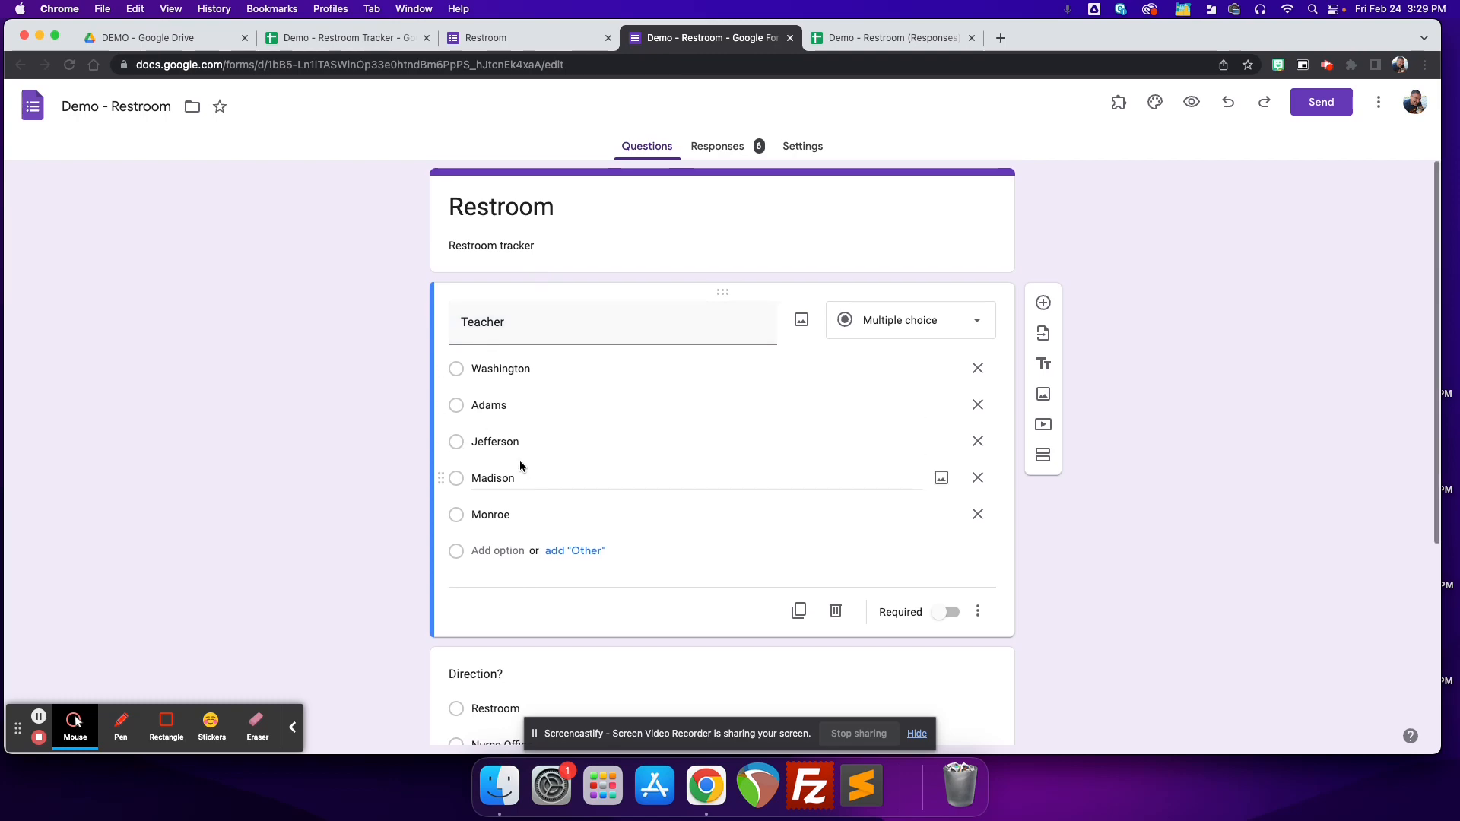
scroll(509, 467, down, 4)
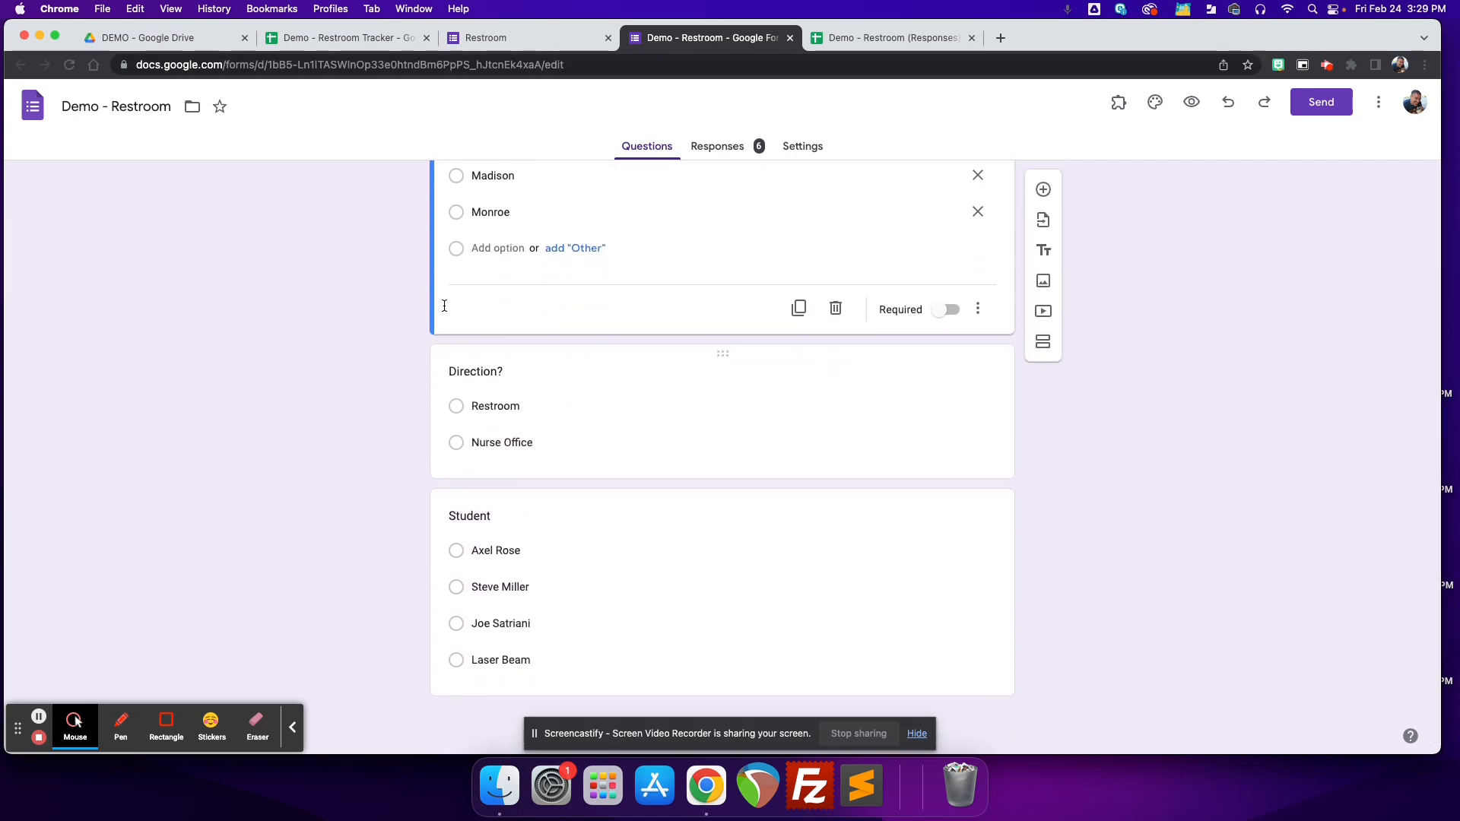
click(329, 38)
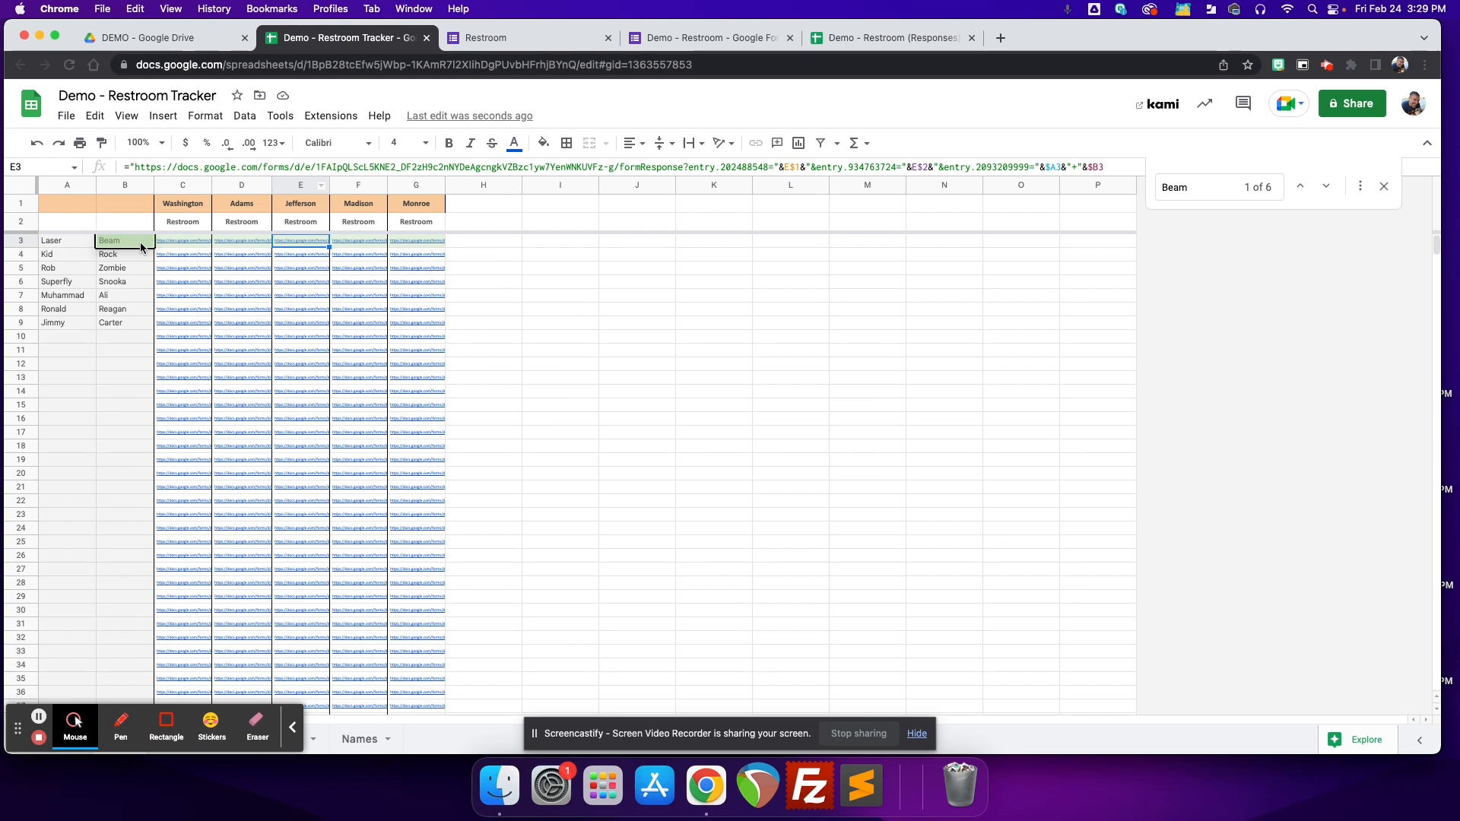
click(685, 38)
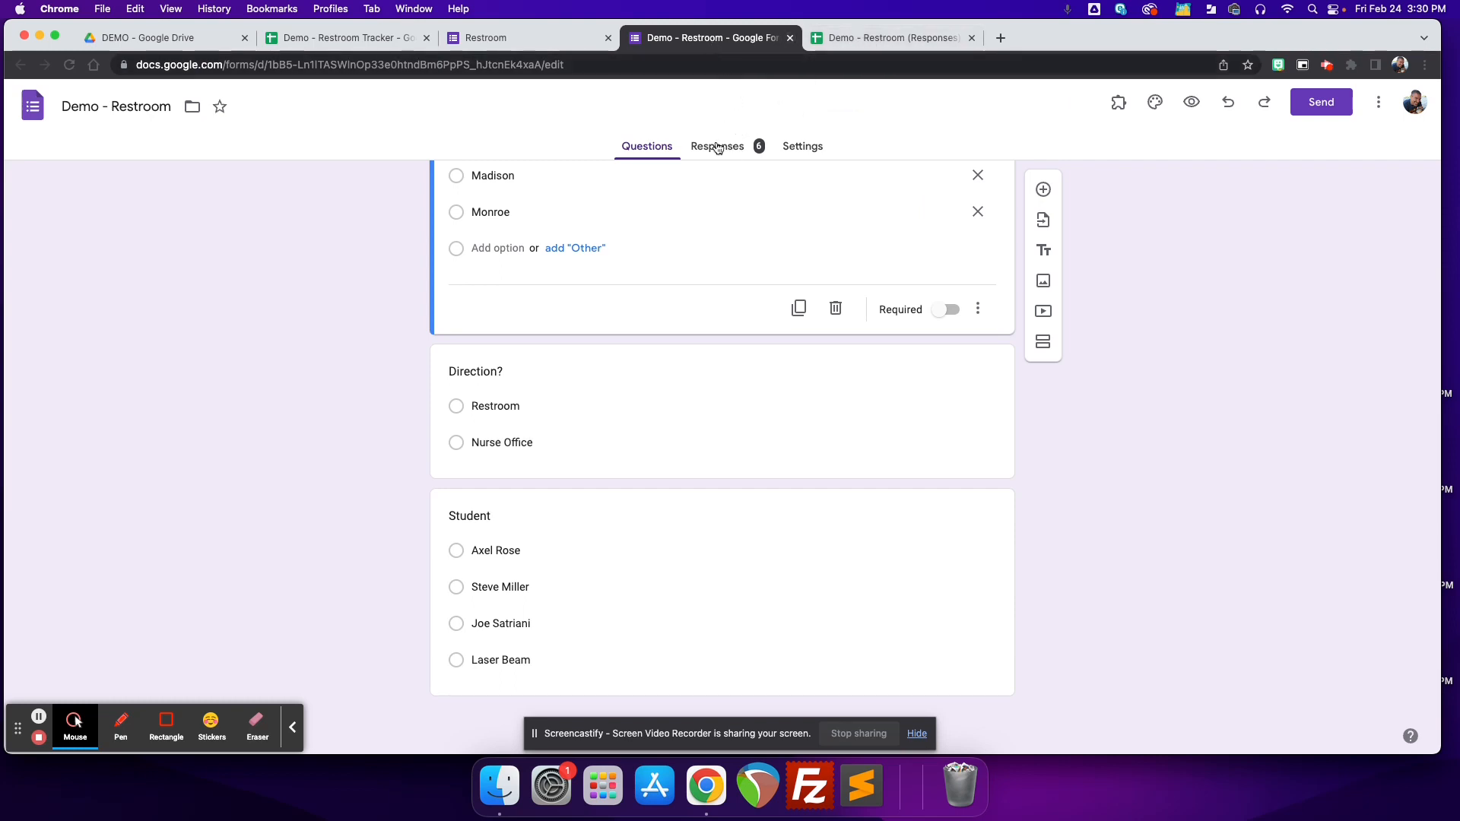
Check the teacher, student and direction of the newest entry in row 4 of the Demo - Restroom (Responses) spreadsheet
click(857, 42)
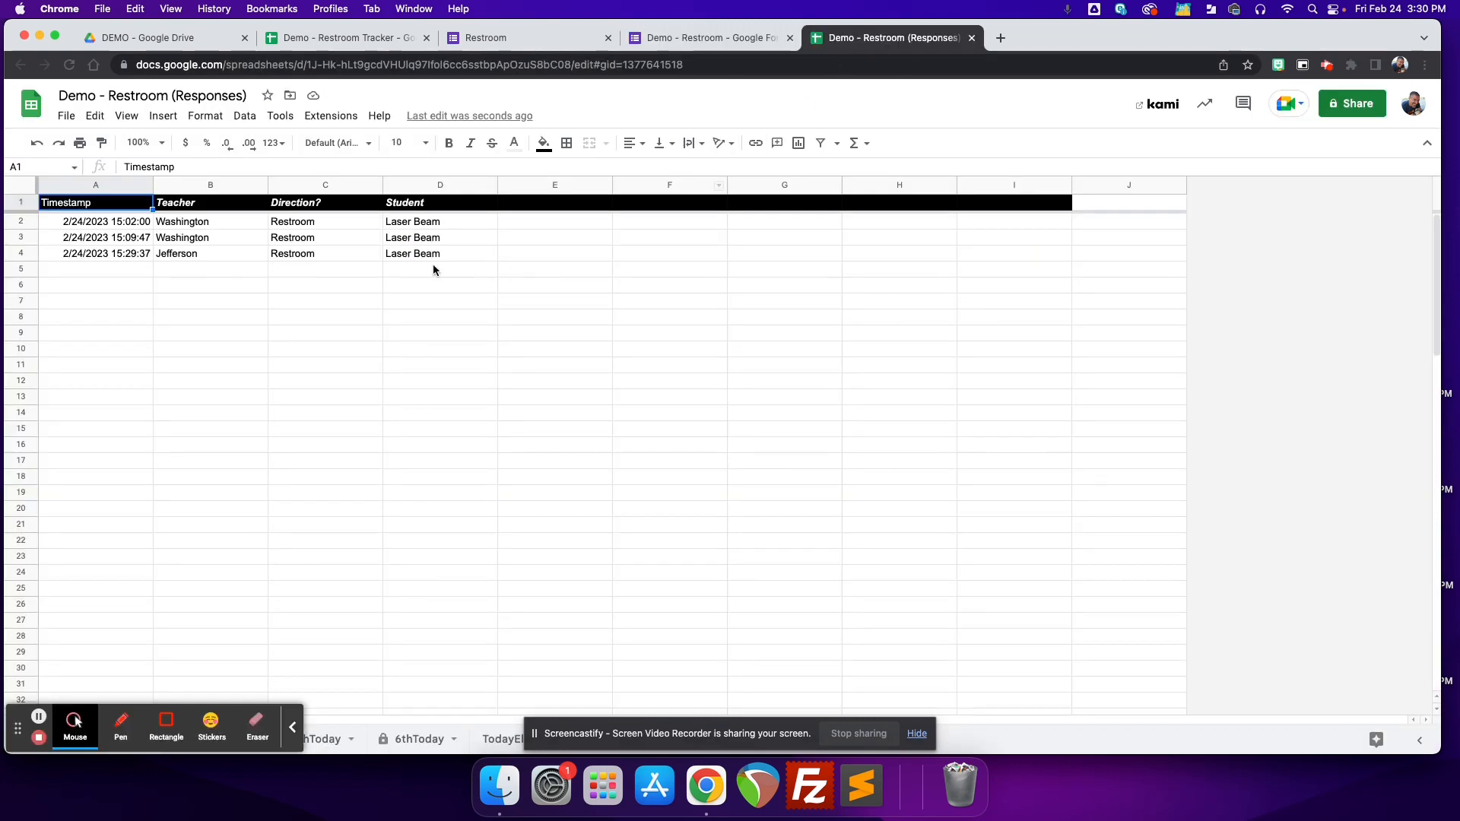
click(169, 255)
click(389, 255)
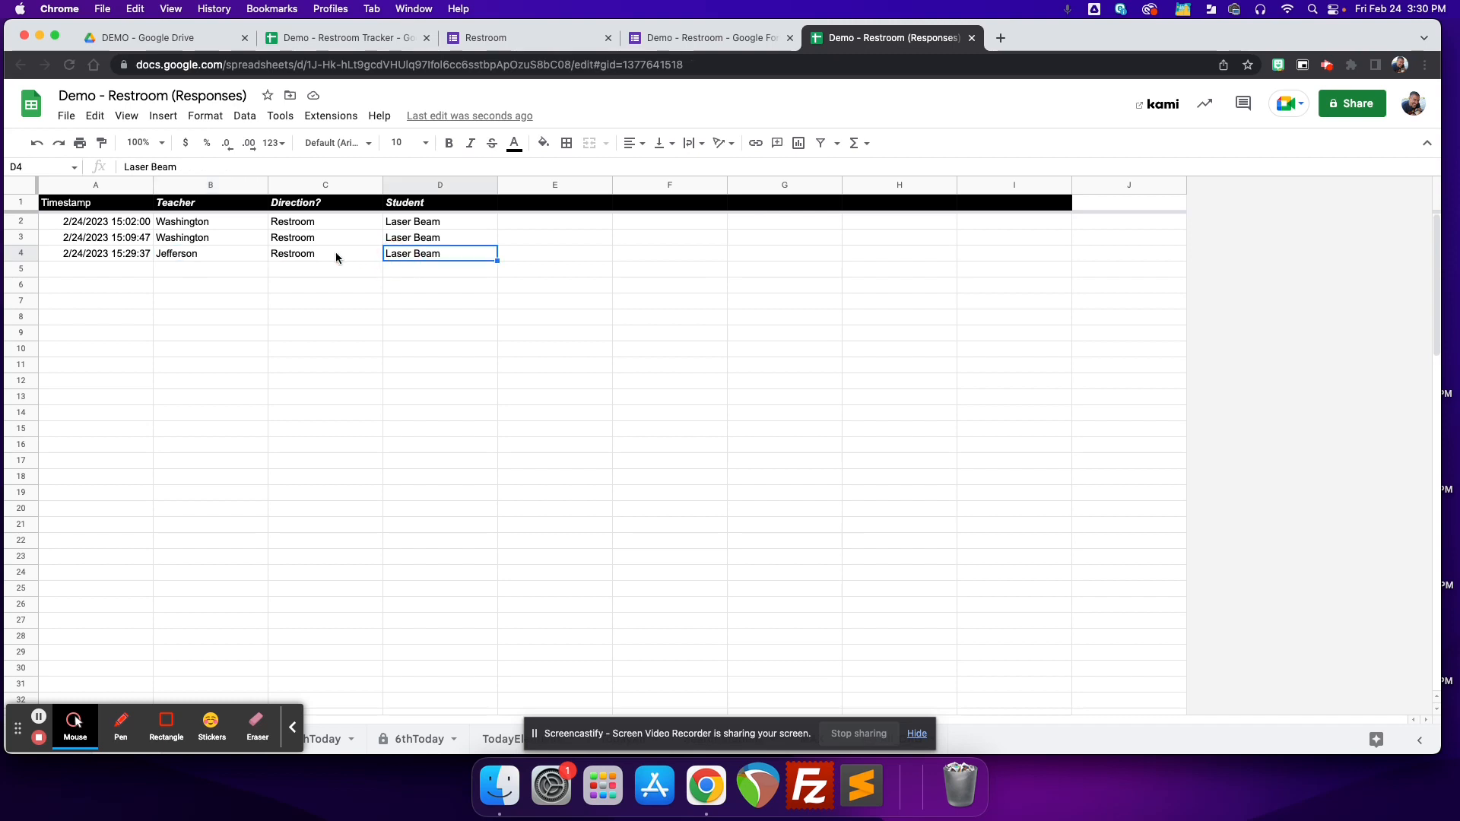
click(289, 255)
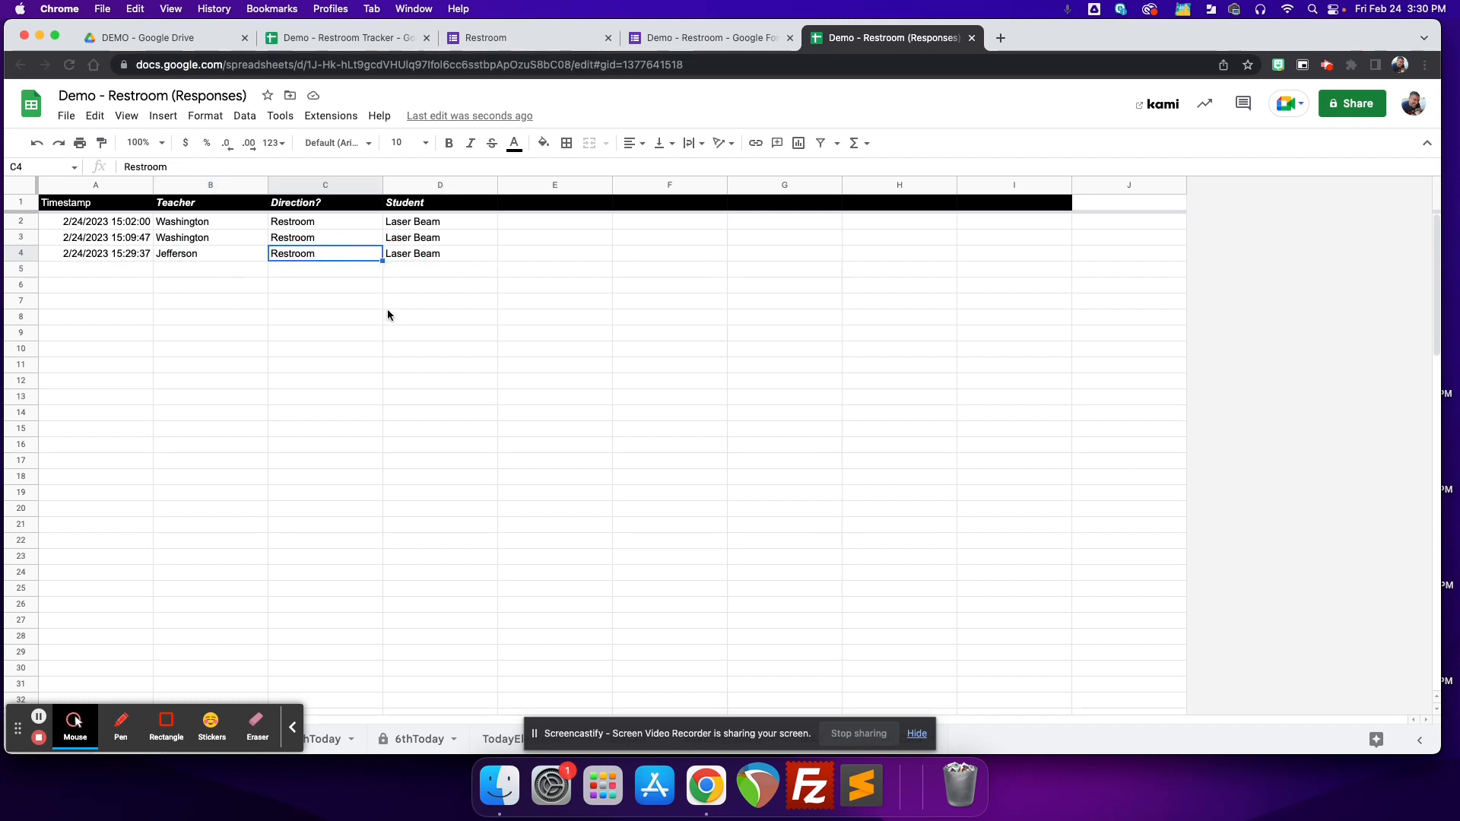
Compare the row 9 student on the tracker's 8th sheet with the Student options in the Demo - Restroom form
click(292, 728)
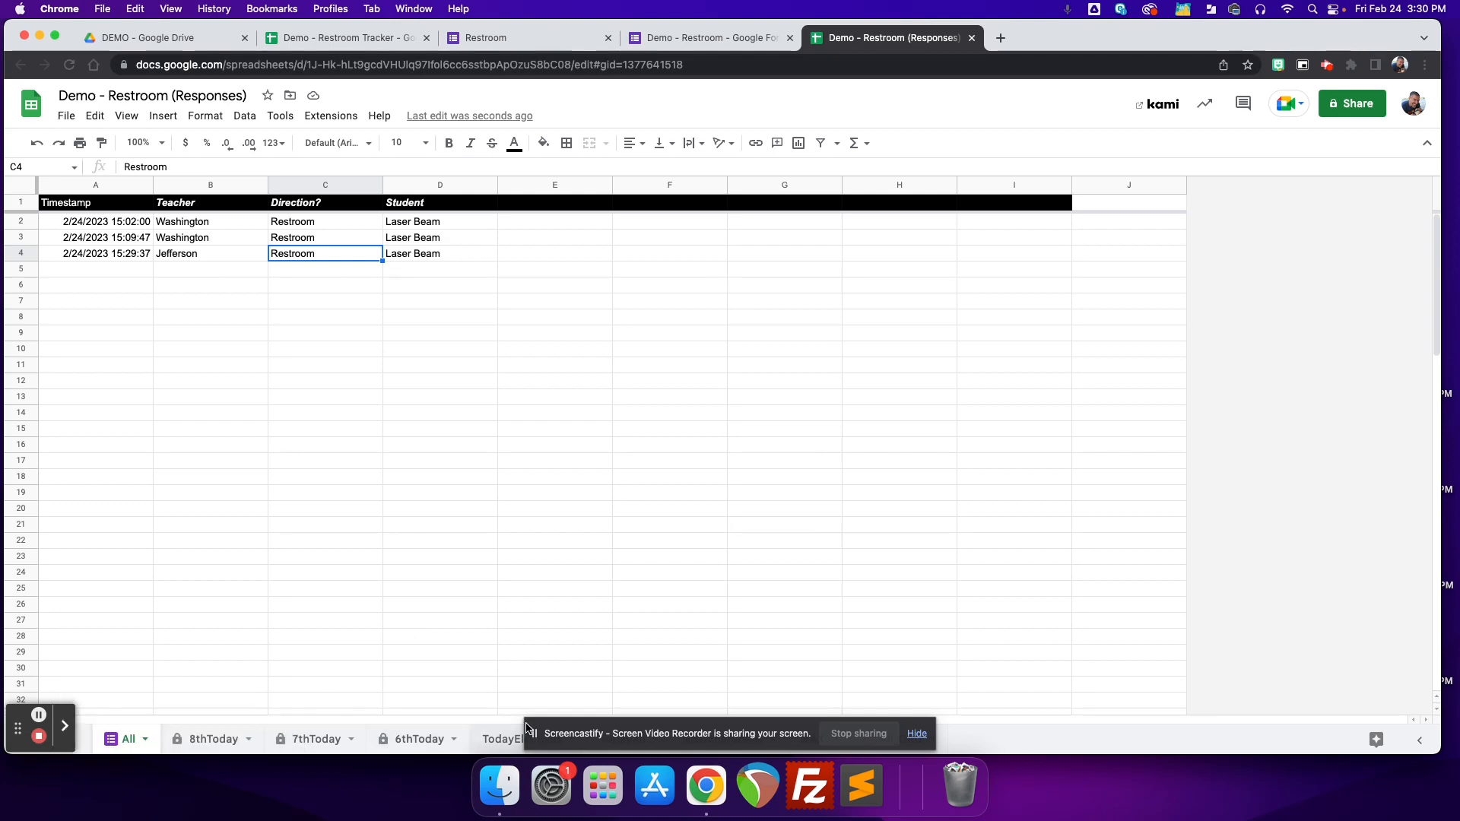
click(341, 38)
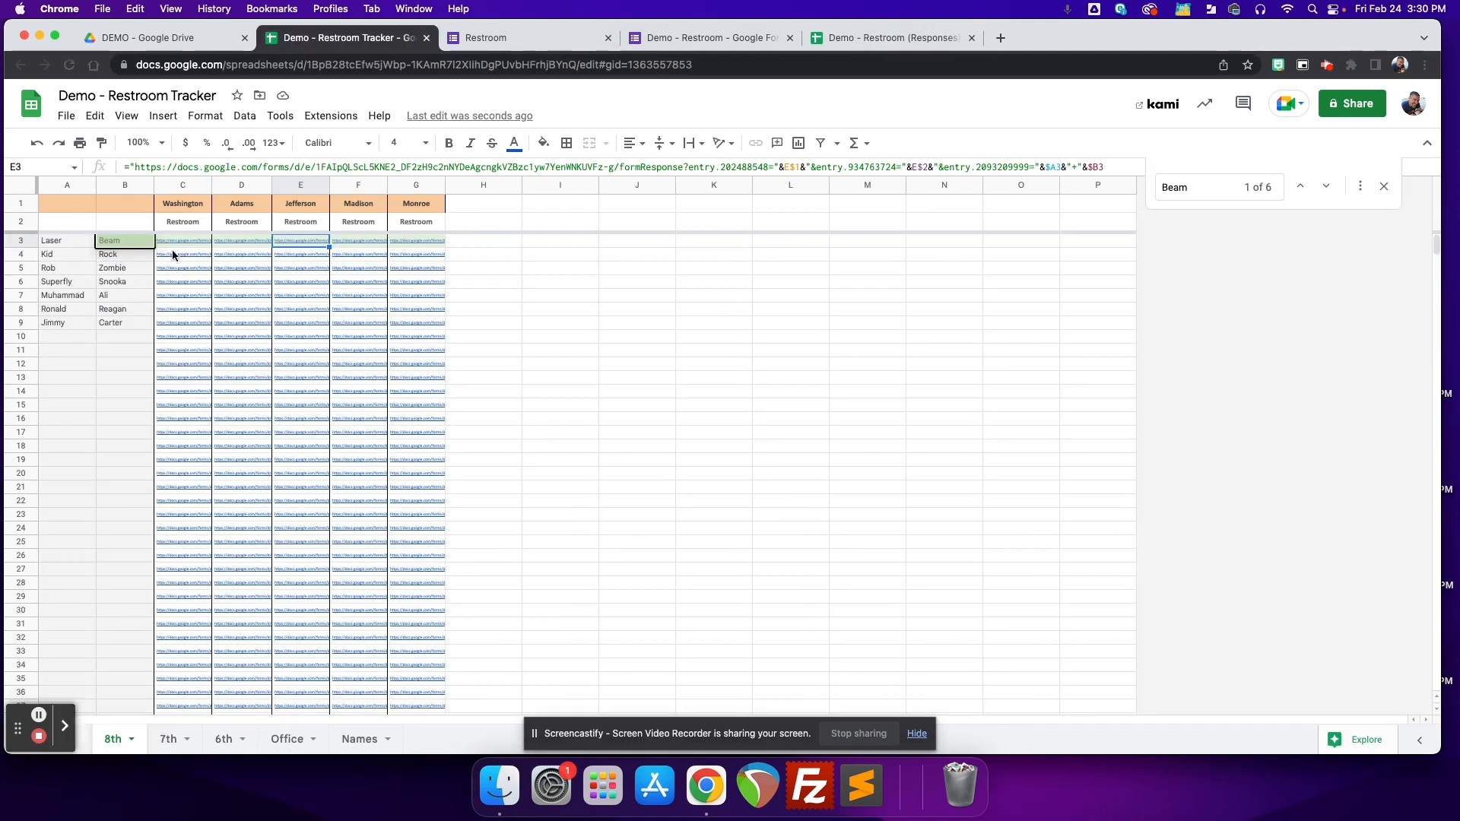
click(70, 322)
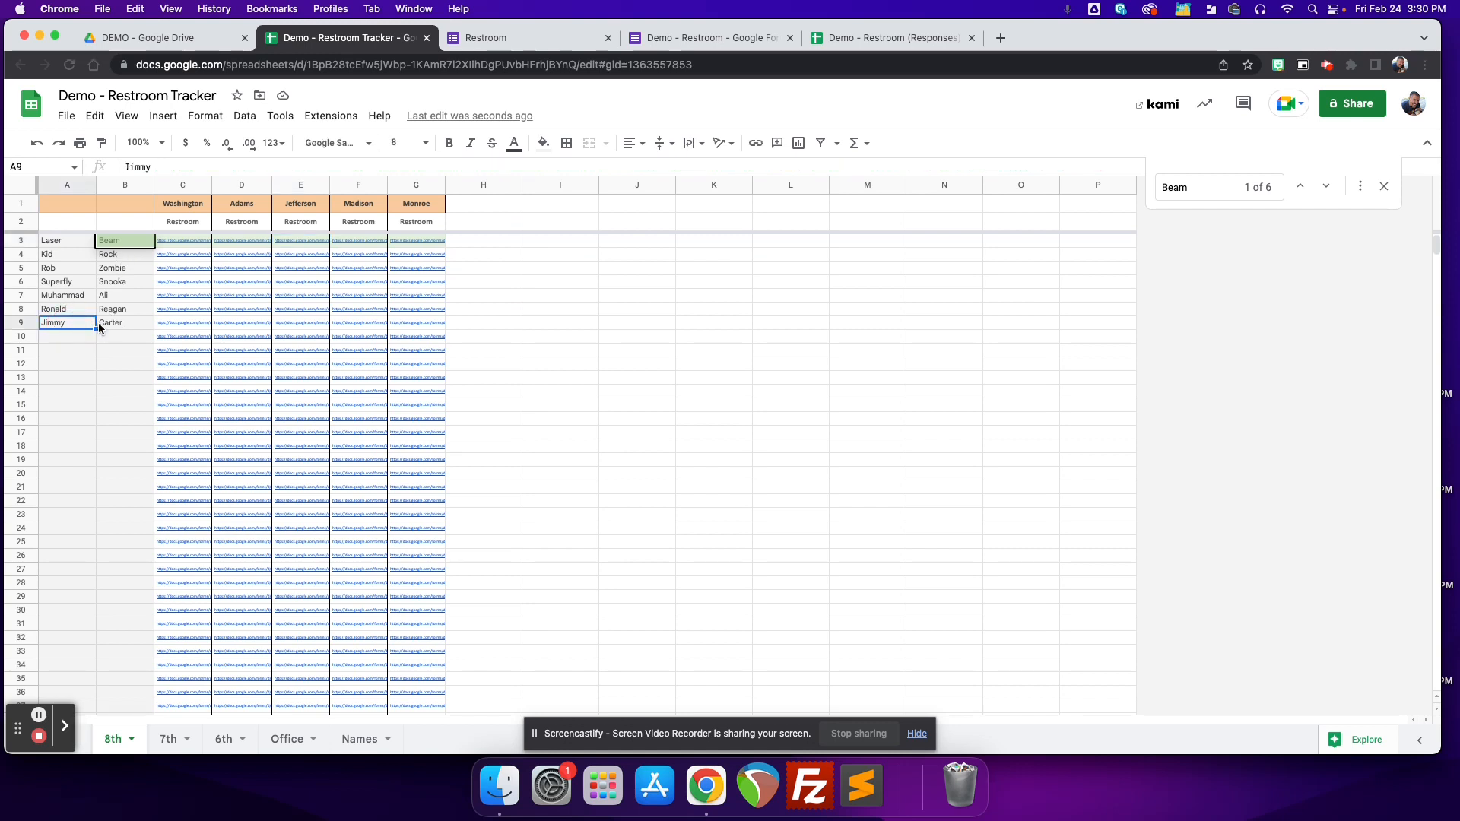
click(851, 37)
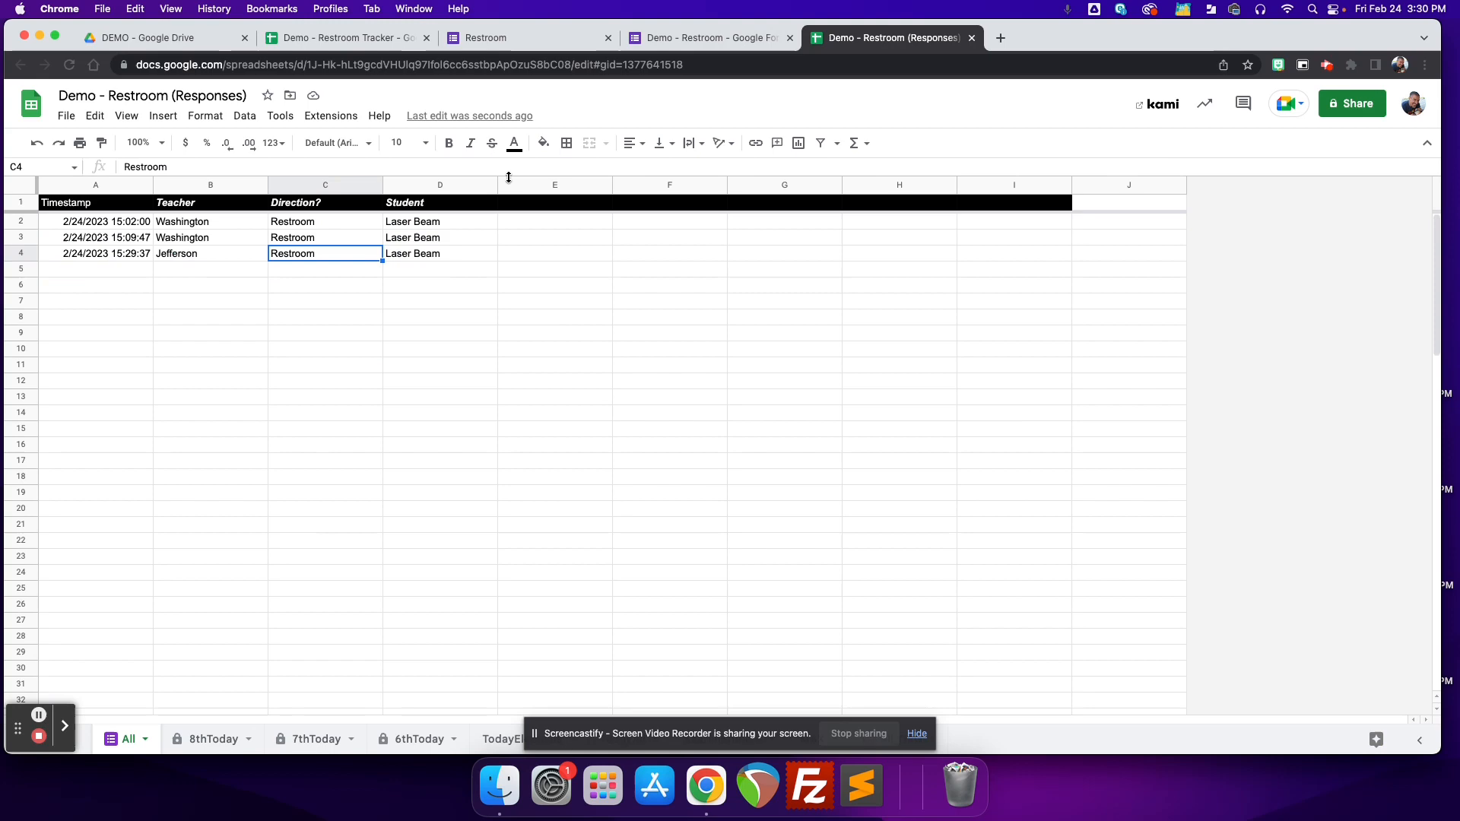
click(679, 42)
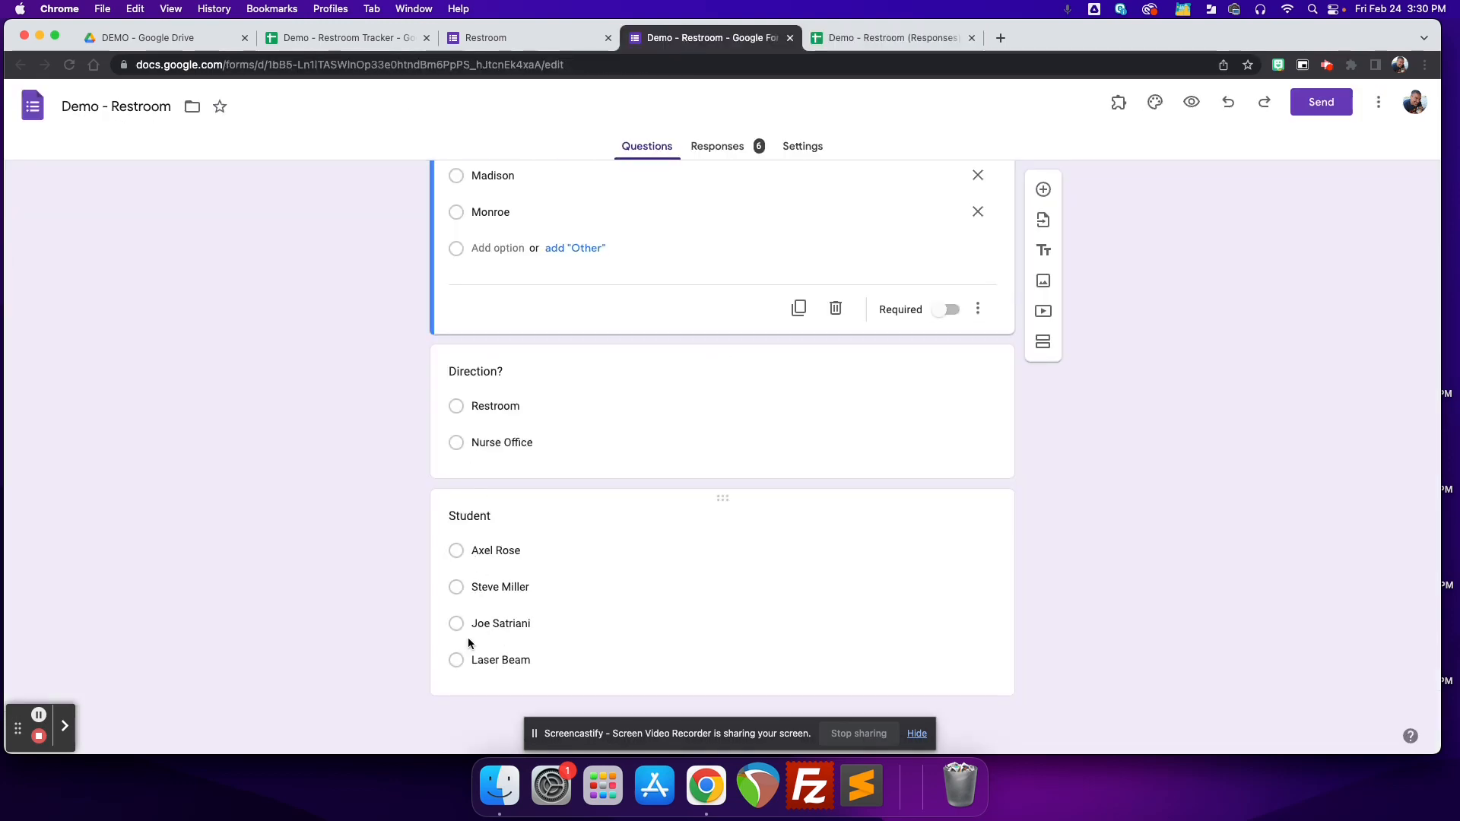
click(336, 38)
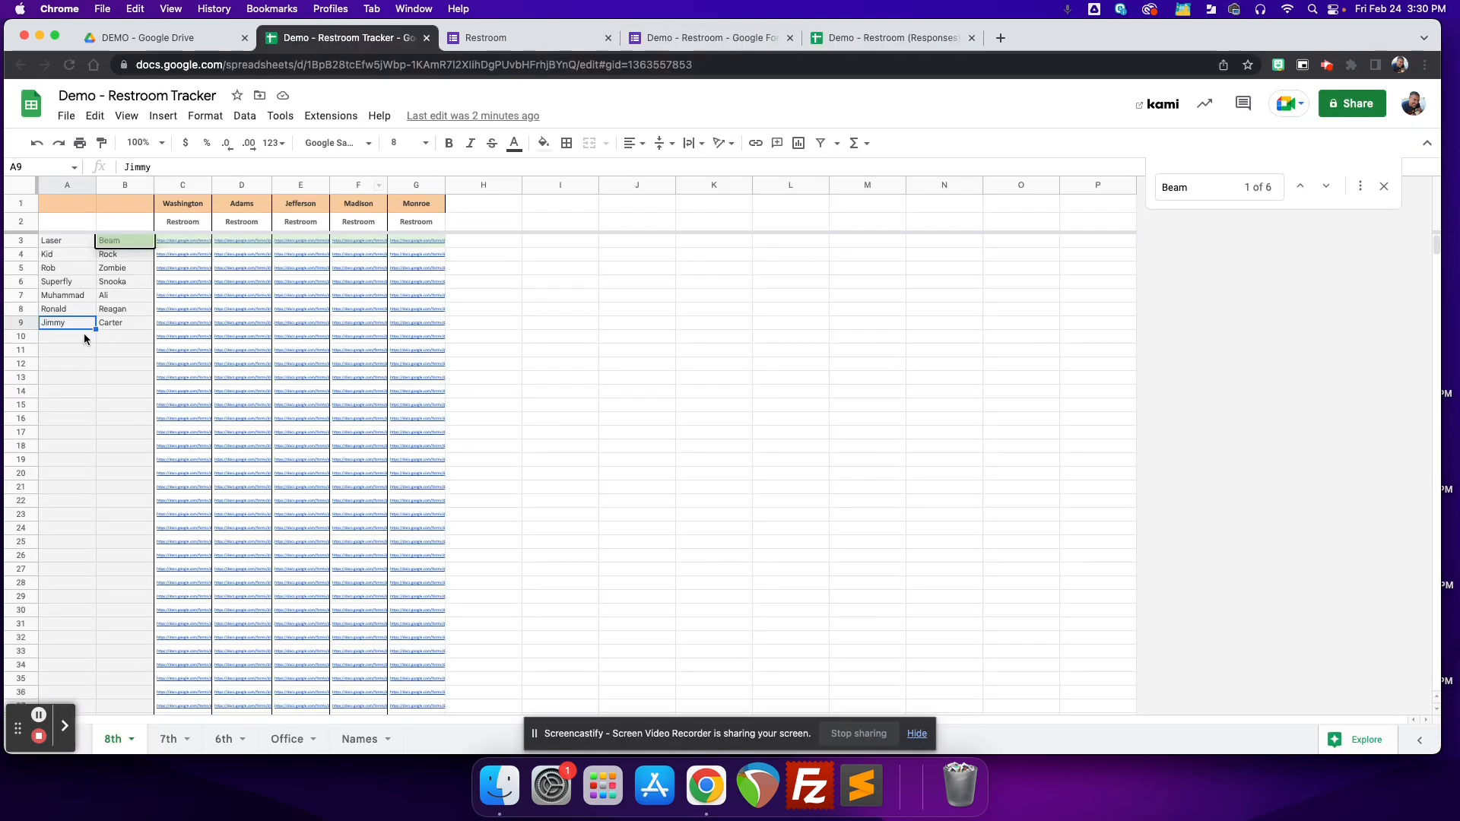
Open the Washington restroom link for the row 9 student, cell C9, and examine the form's Student question
click(111, 327)
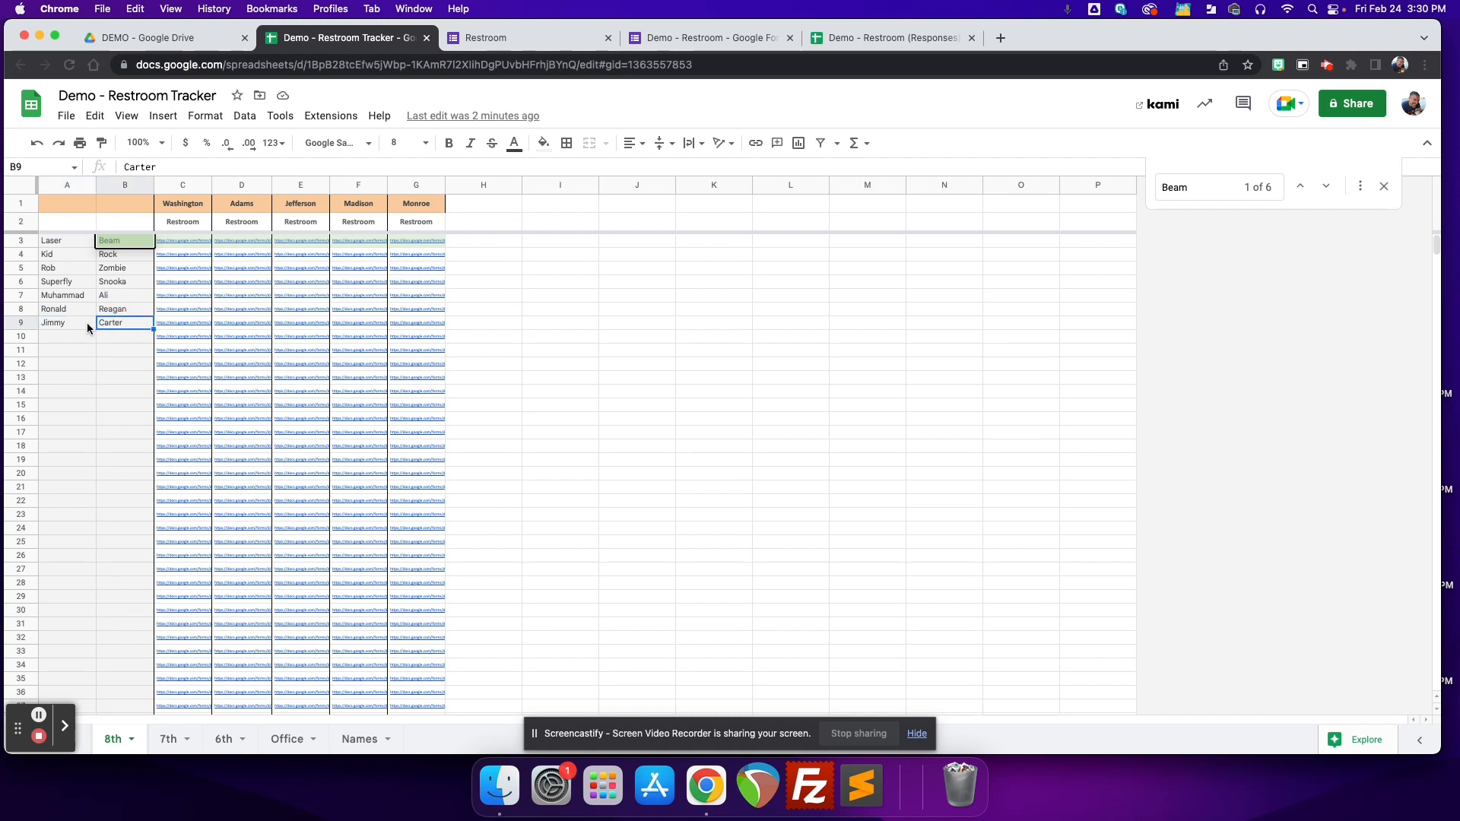
click(87, 323)
click(121, 322)
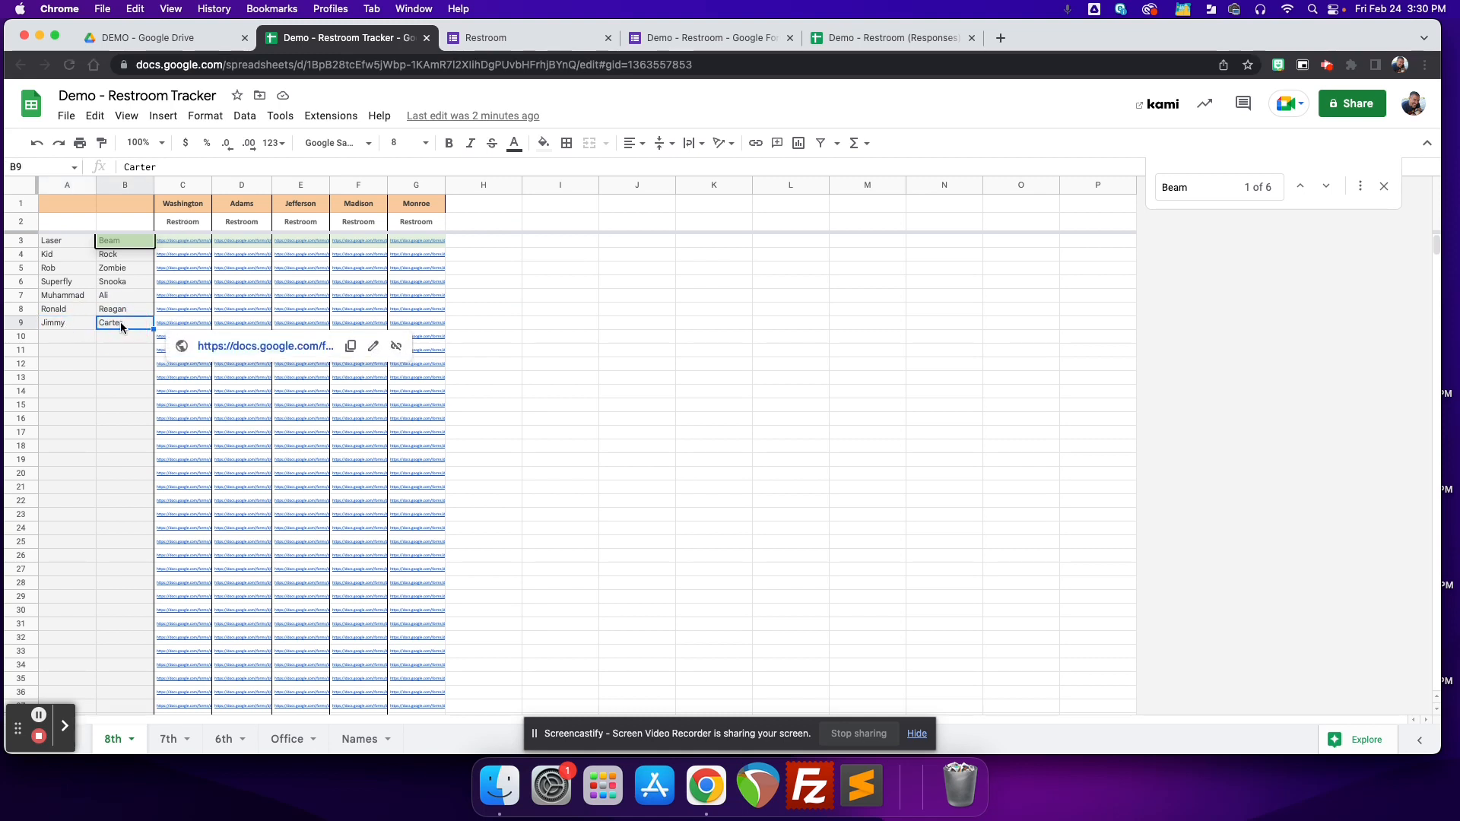
click(181, 321)
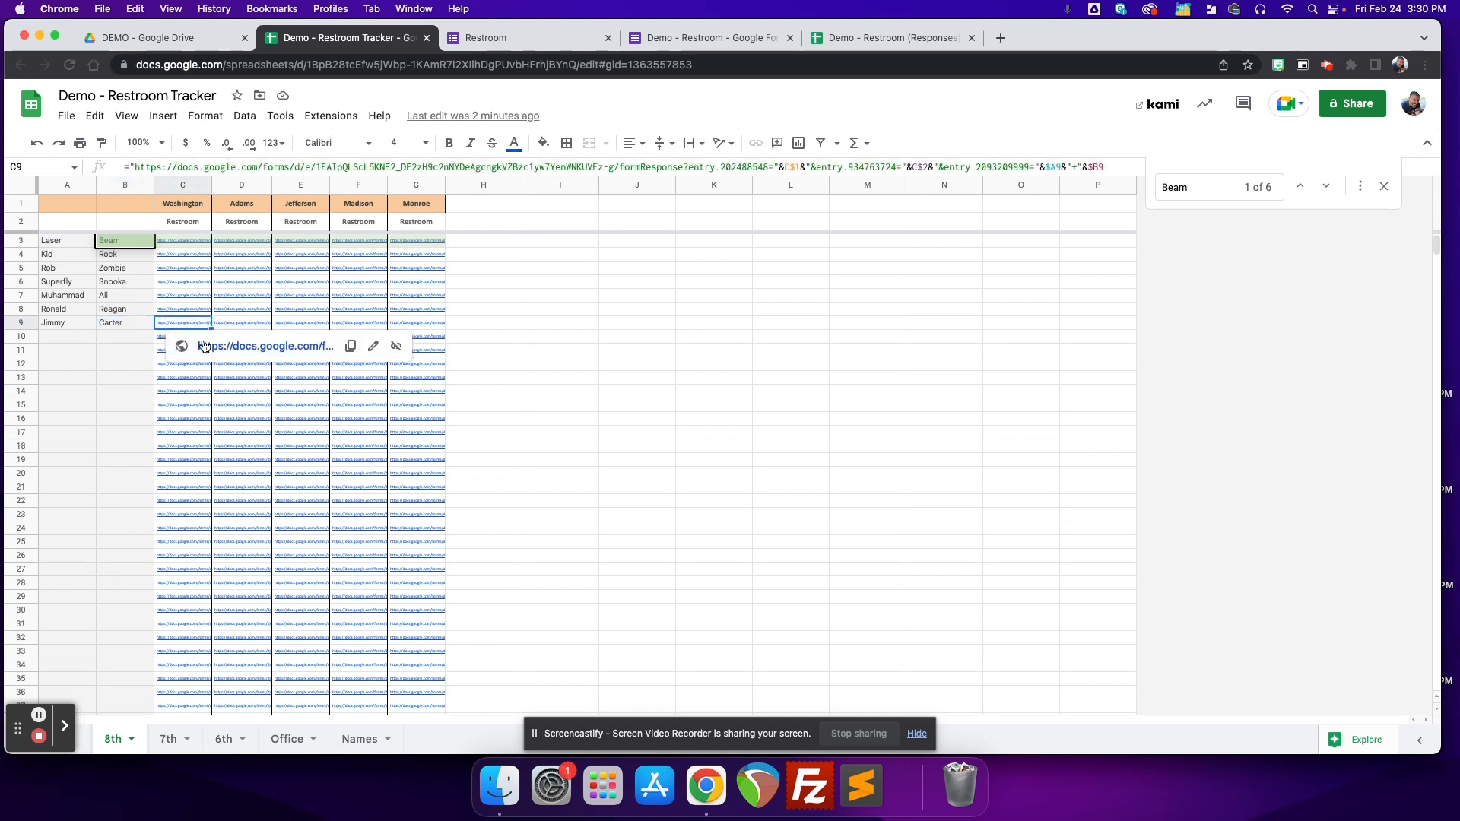
click(205, 343)
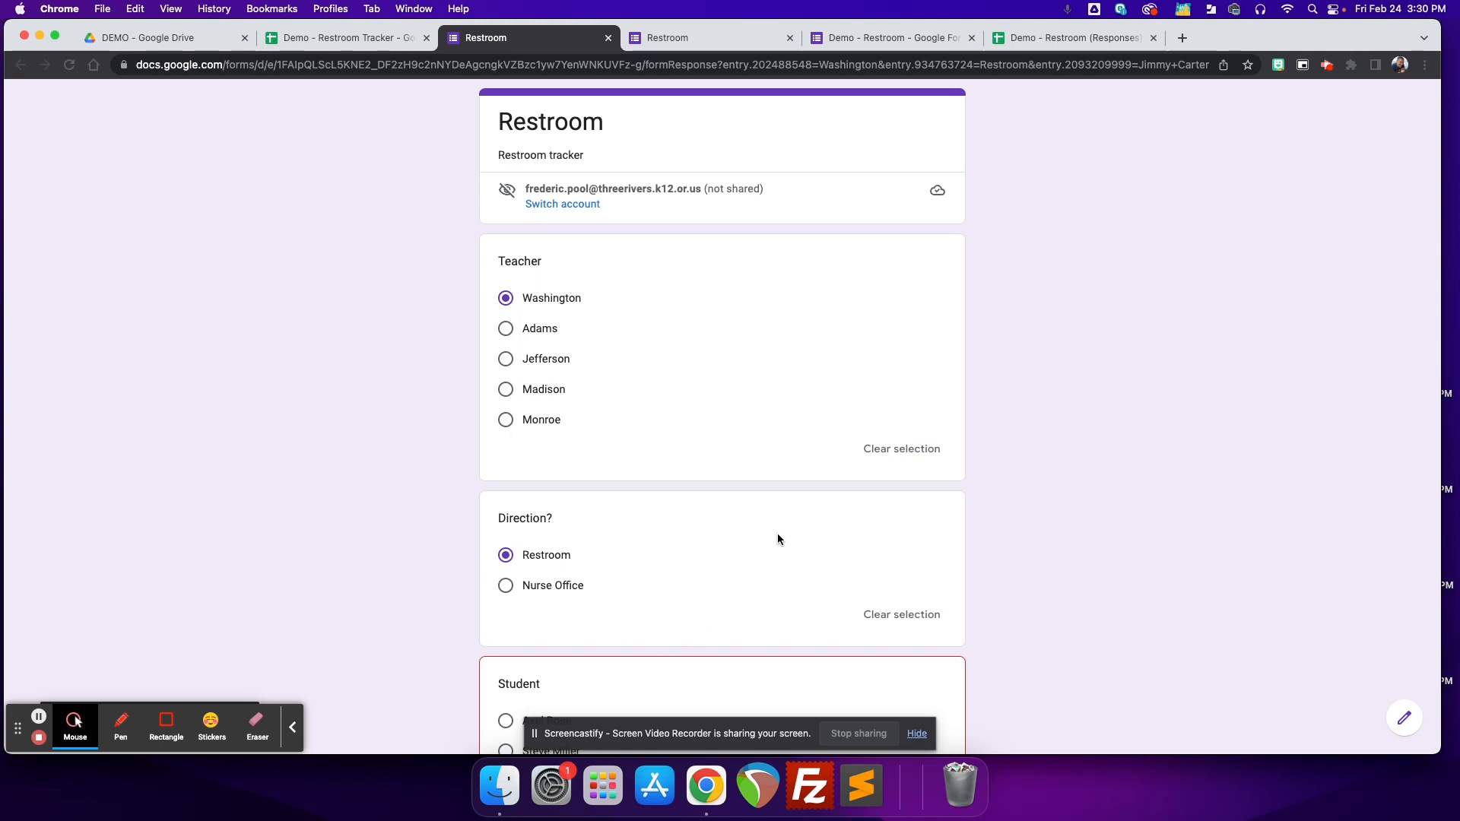
scroll(613, 640, down, 3)
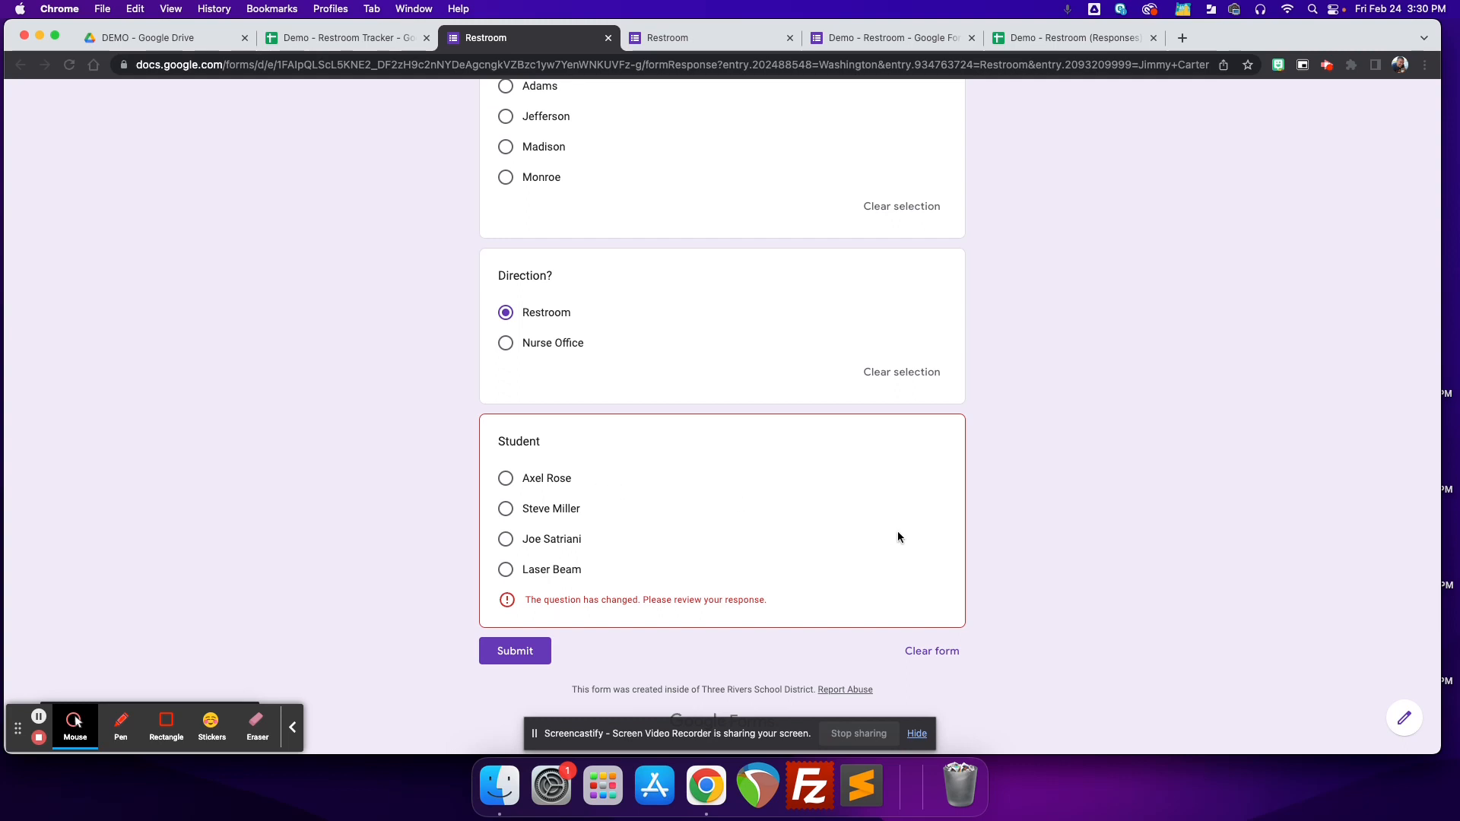
Open the Restroom form for editing, leaving the unsent response, and add a new option to the Student question
click(1402, 720)
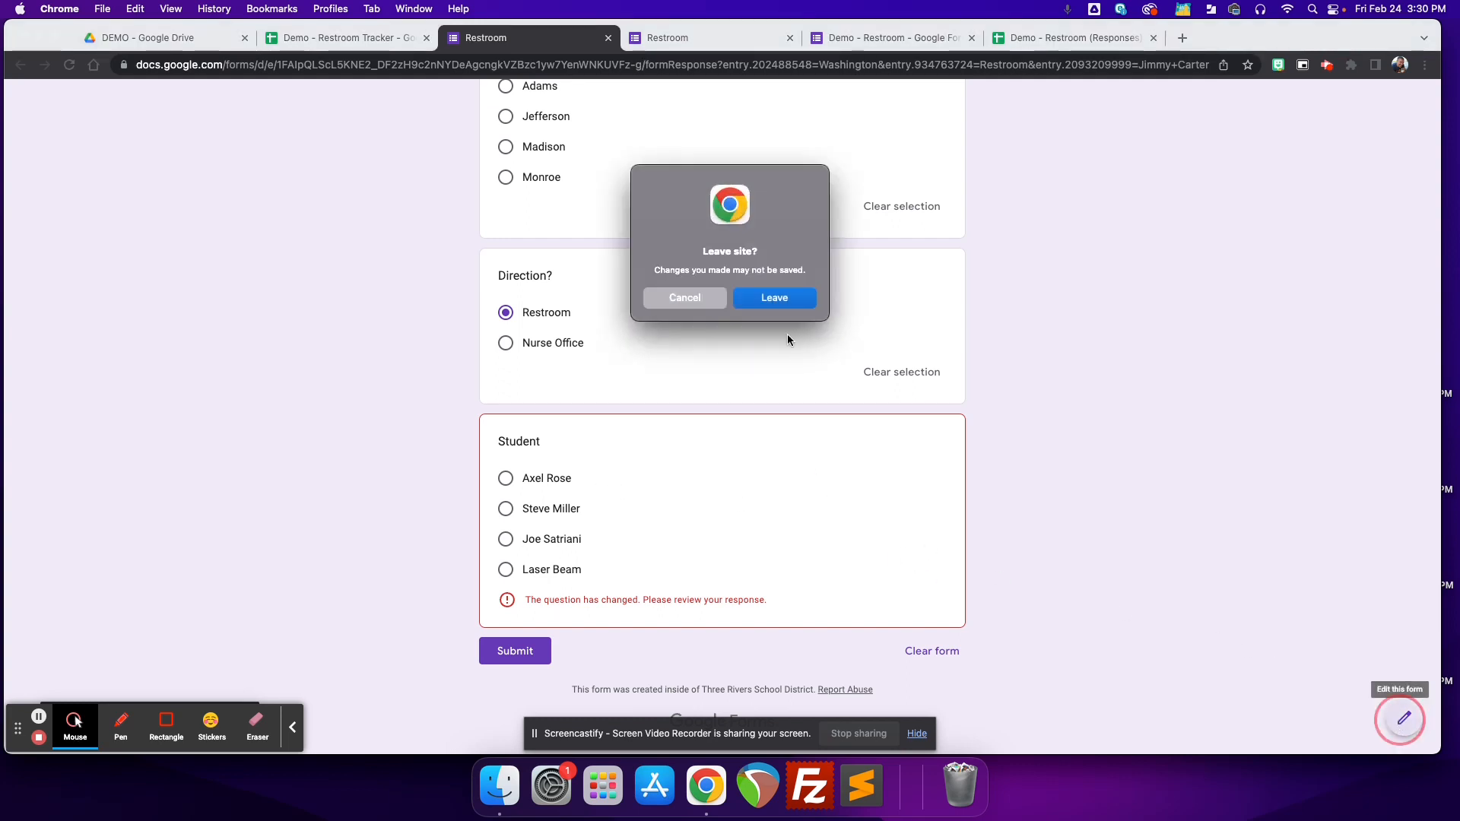
click(774, 299)
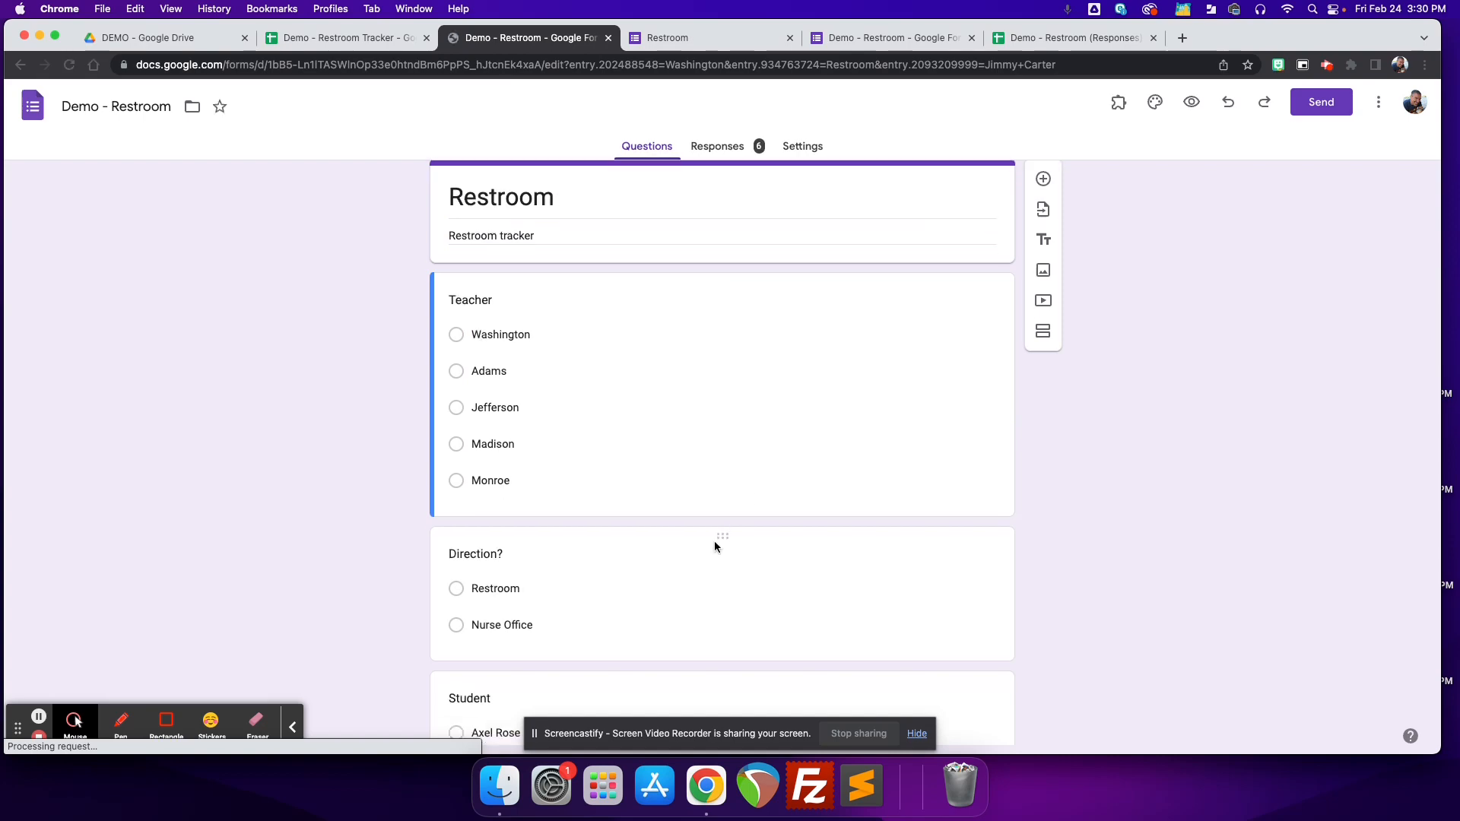
scroll(715, 542, down, 3)
click(561, 658)
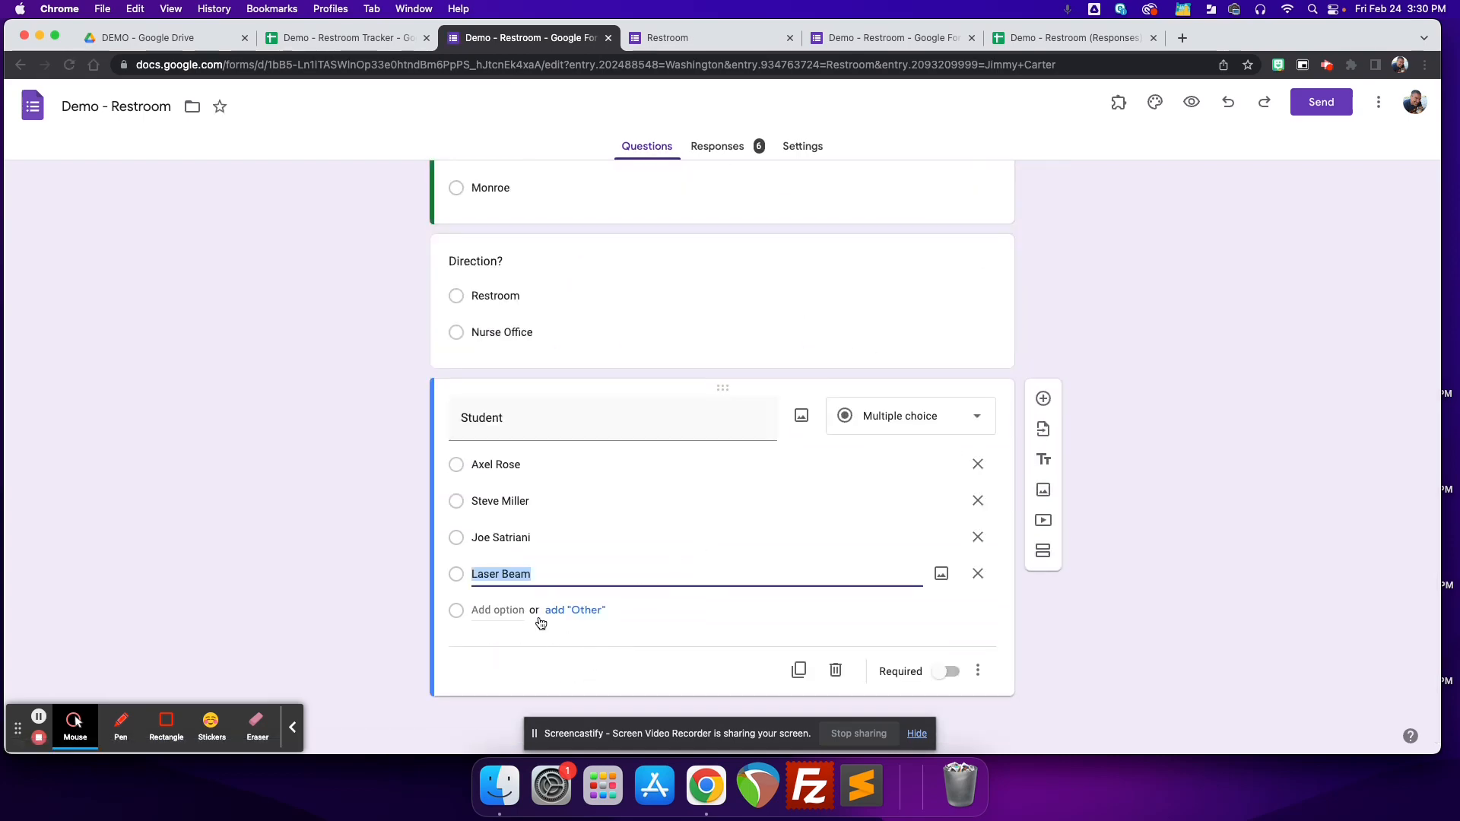
click(509, 610)
Copy the student names from A7:B9 on the tracker's 8th sheet and paste them as new options in the form's Student question
click(292, 38)
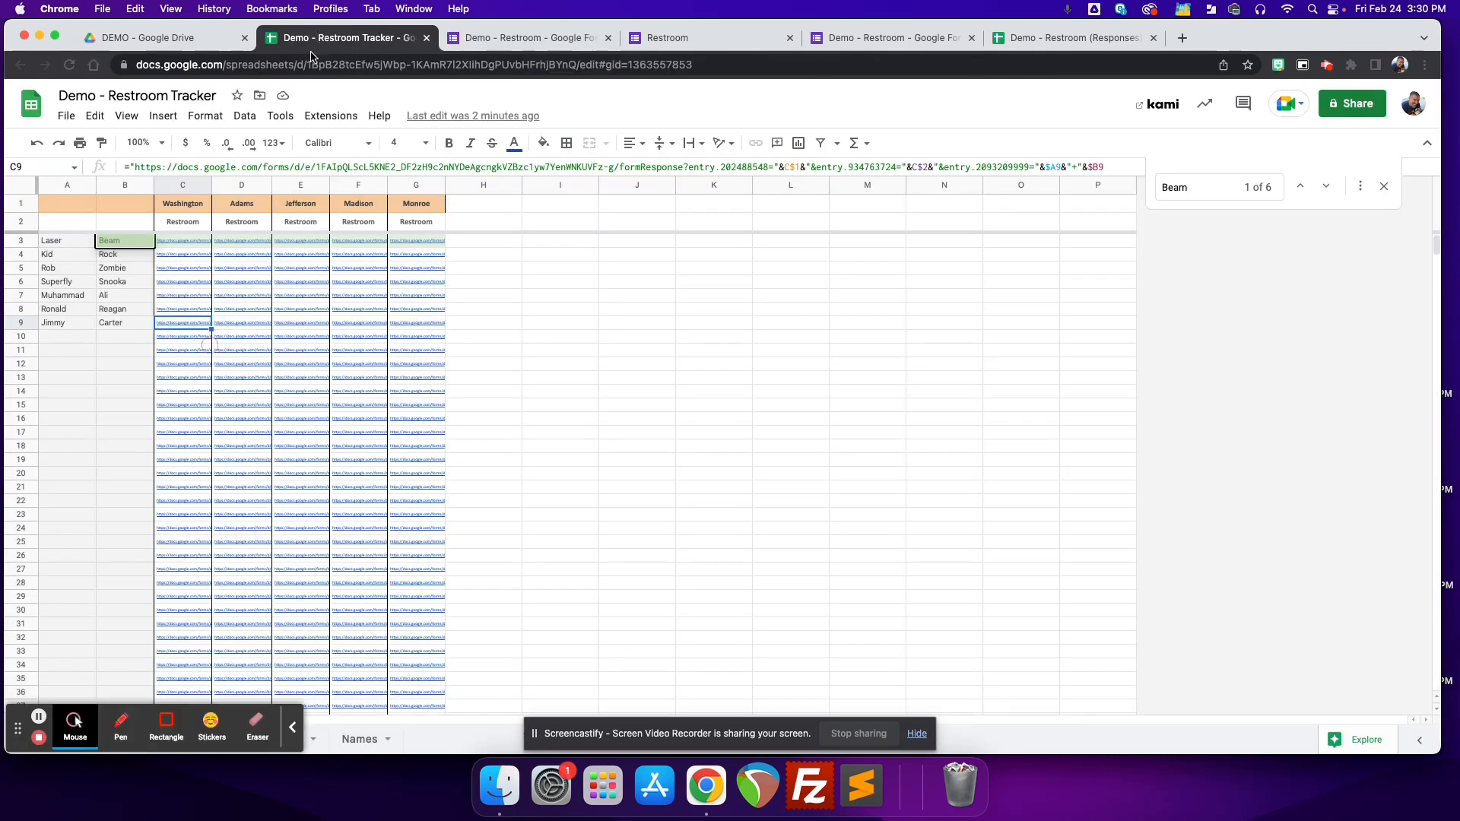
drag(124, 320, 71, 299)
key(super+c)
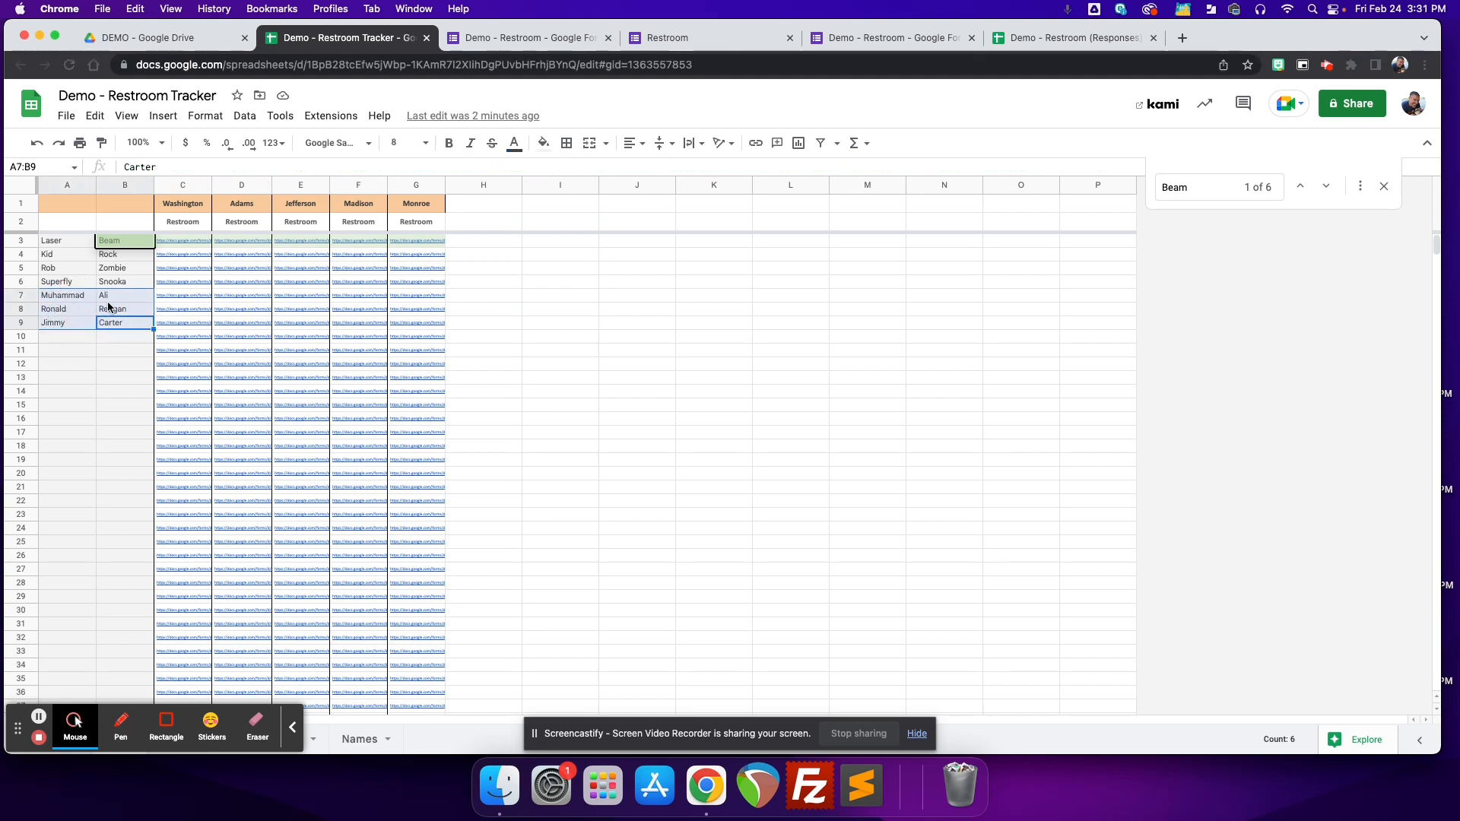
click(562, 36)
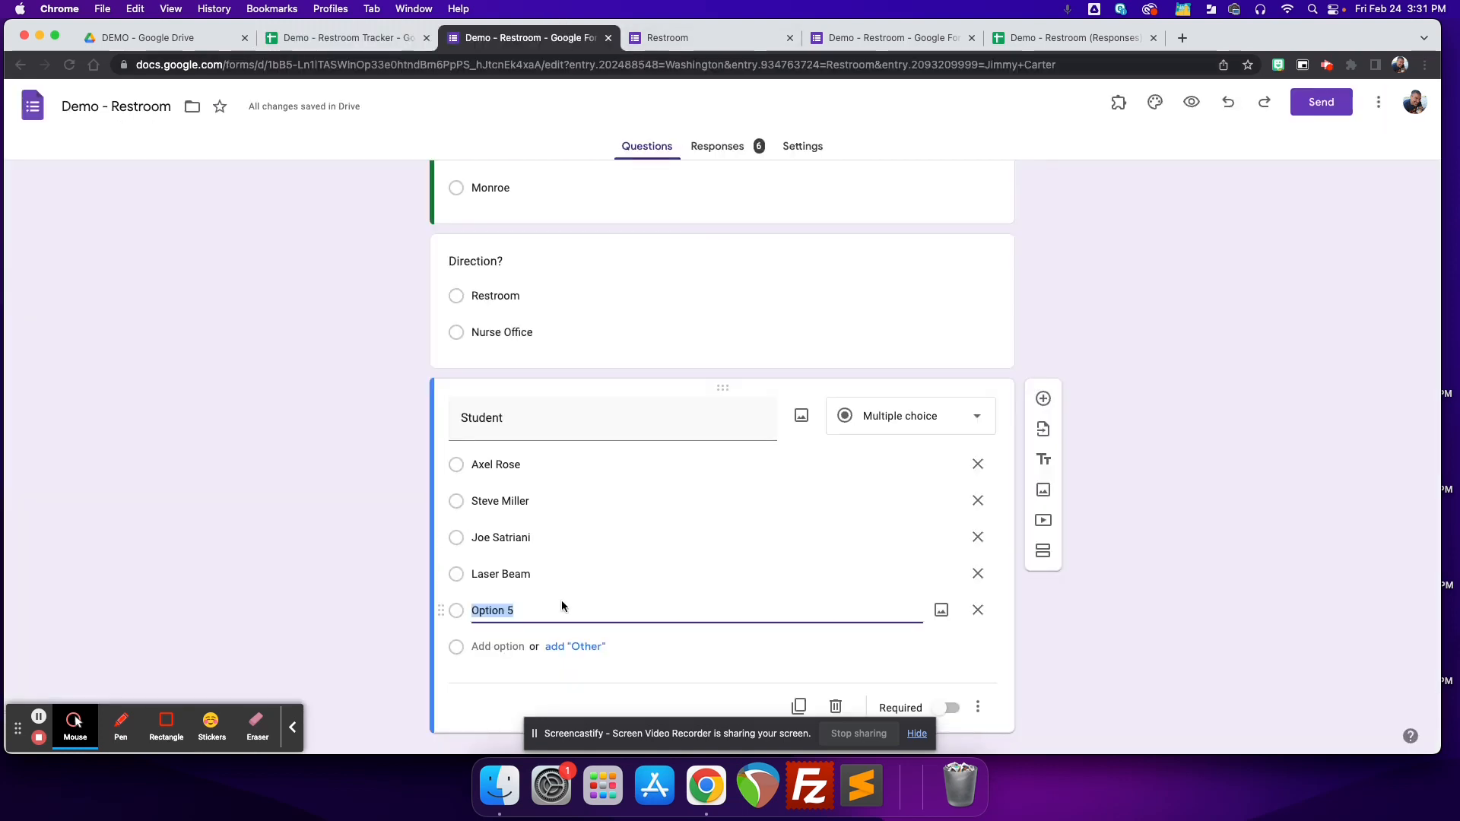
key(super+v)
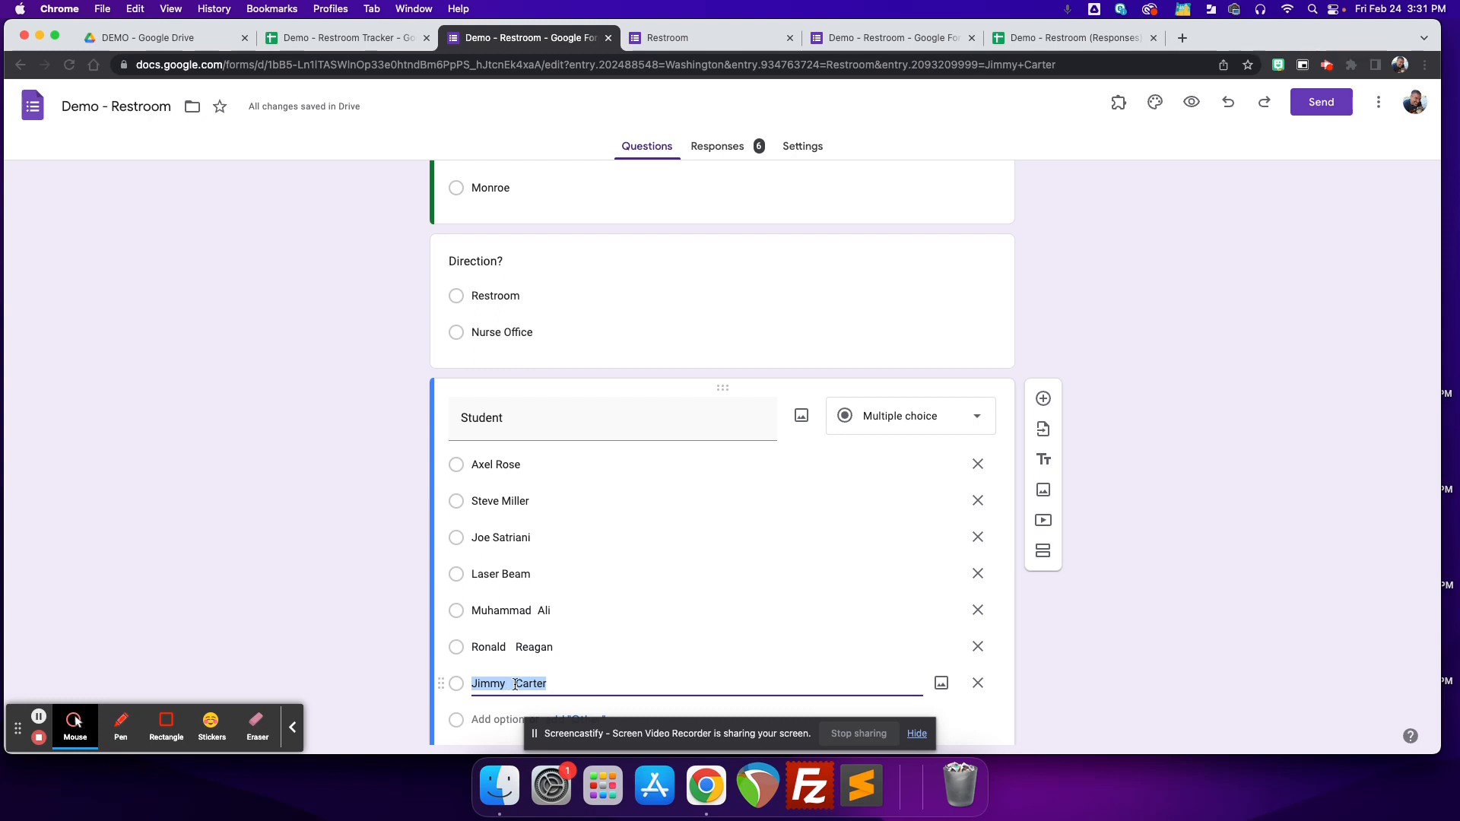
Reduce the gaps between first and last names in the three pasted Student options to single spaces, and close the extra form tabs
click(516, 683)
key(BackSpace)
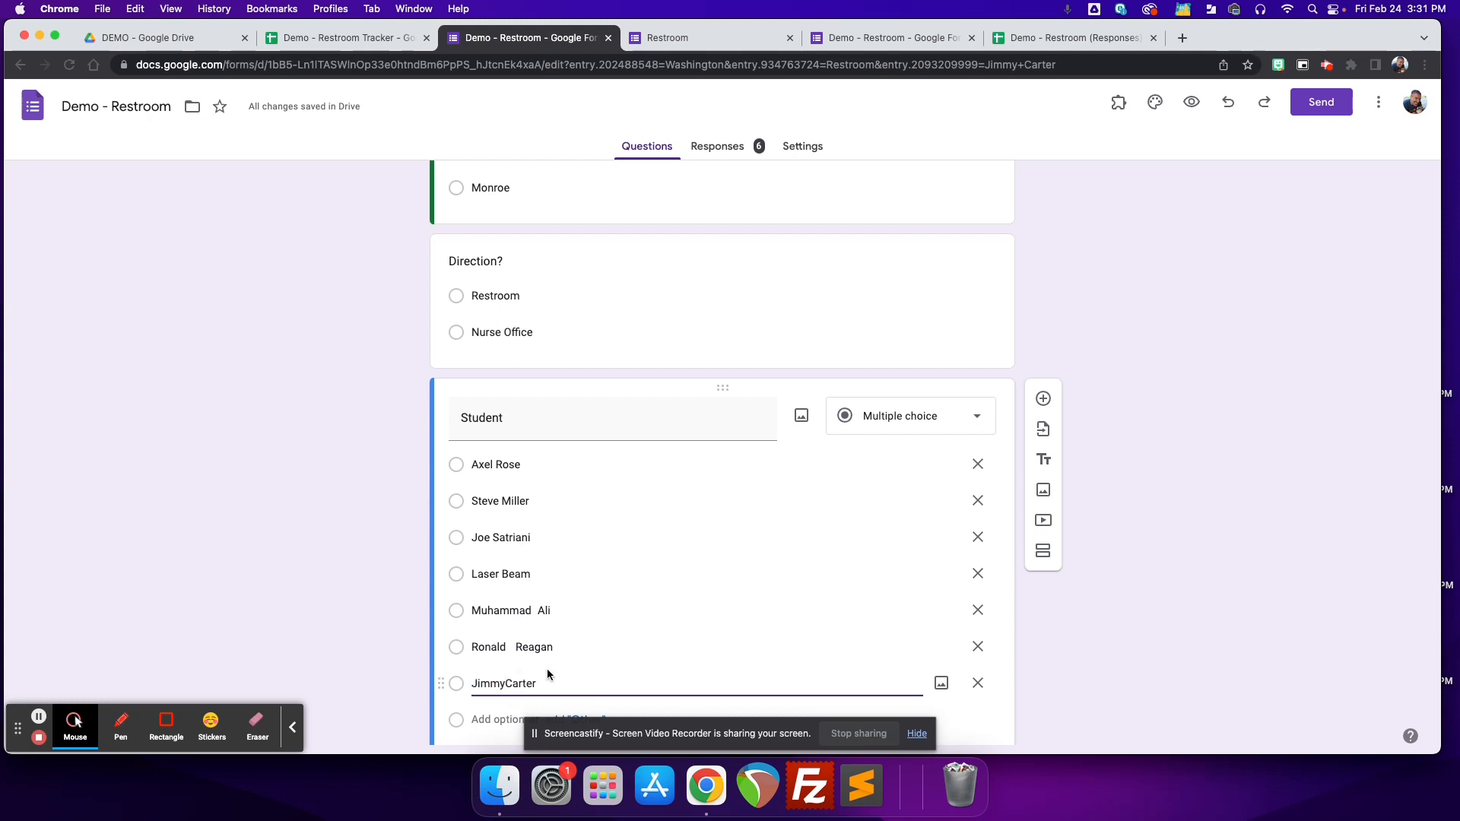
triple_click(506, 647)
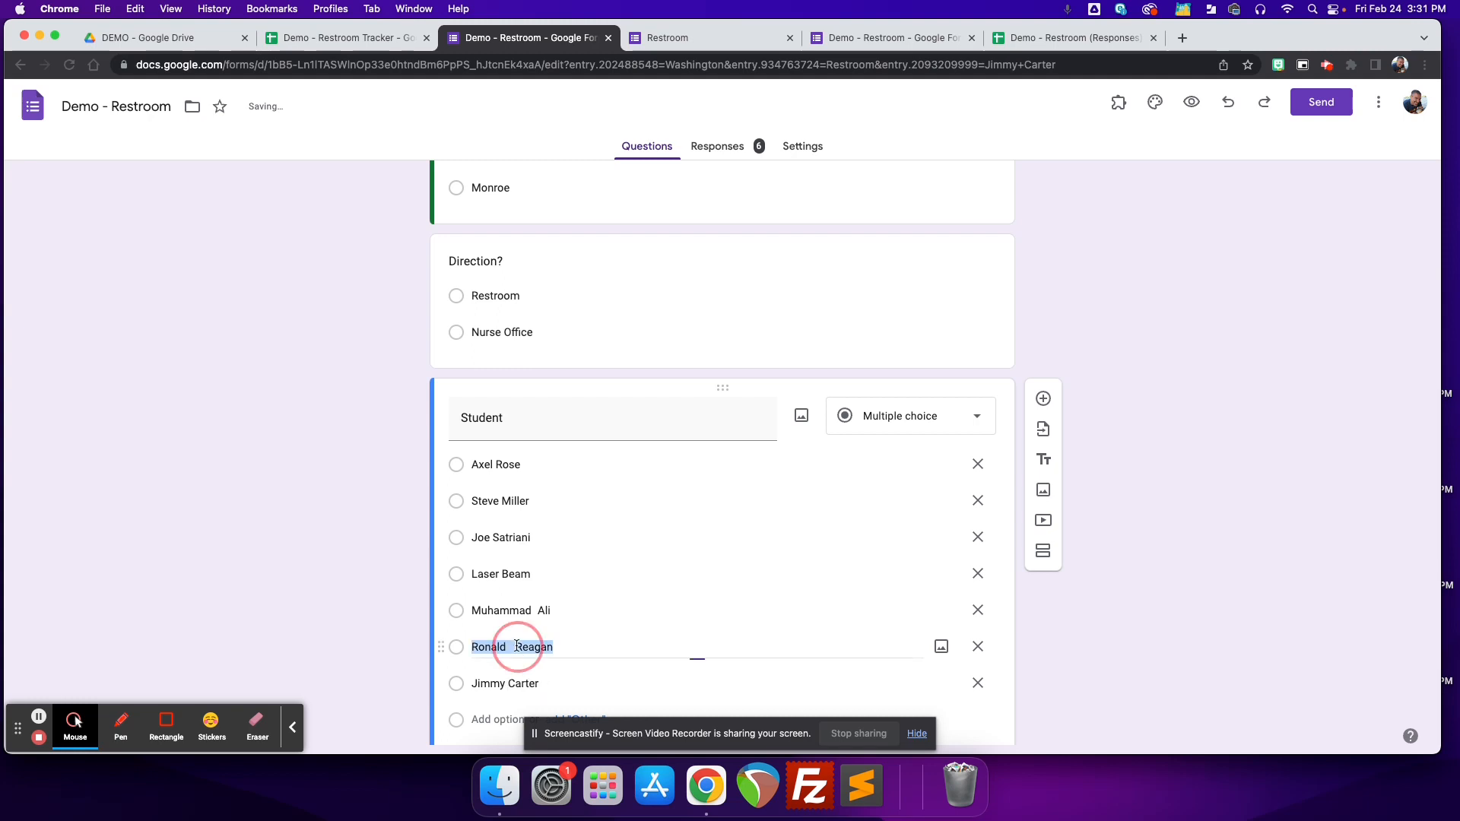
click(514, 647)
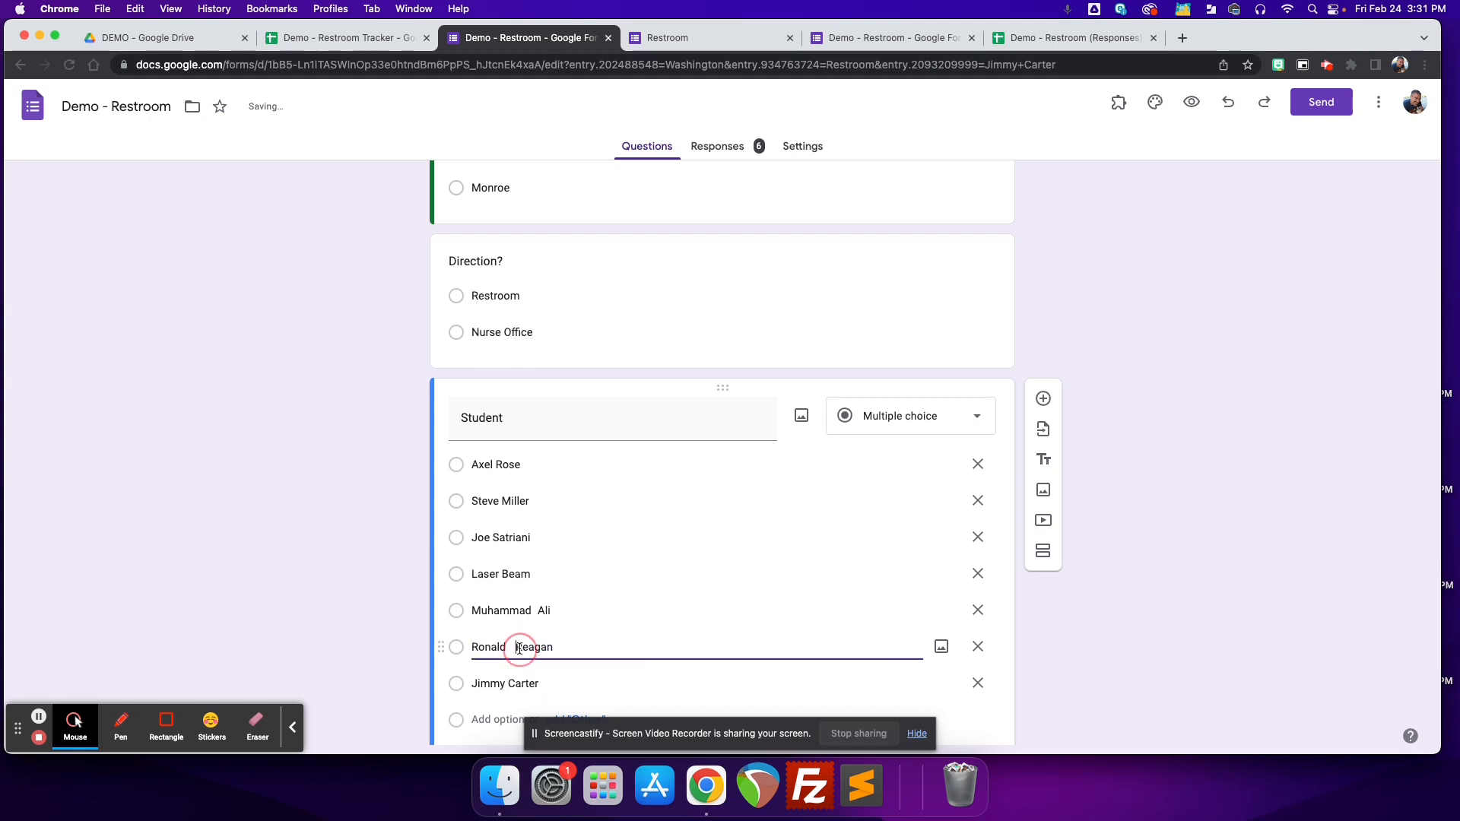
key(BackSpace)
key(BackSpace)
triple_click(525, 610)
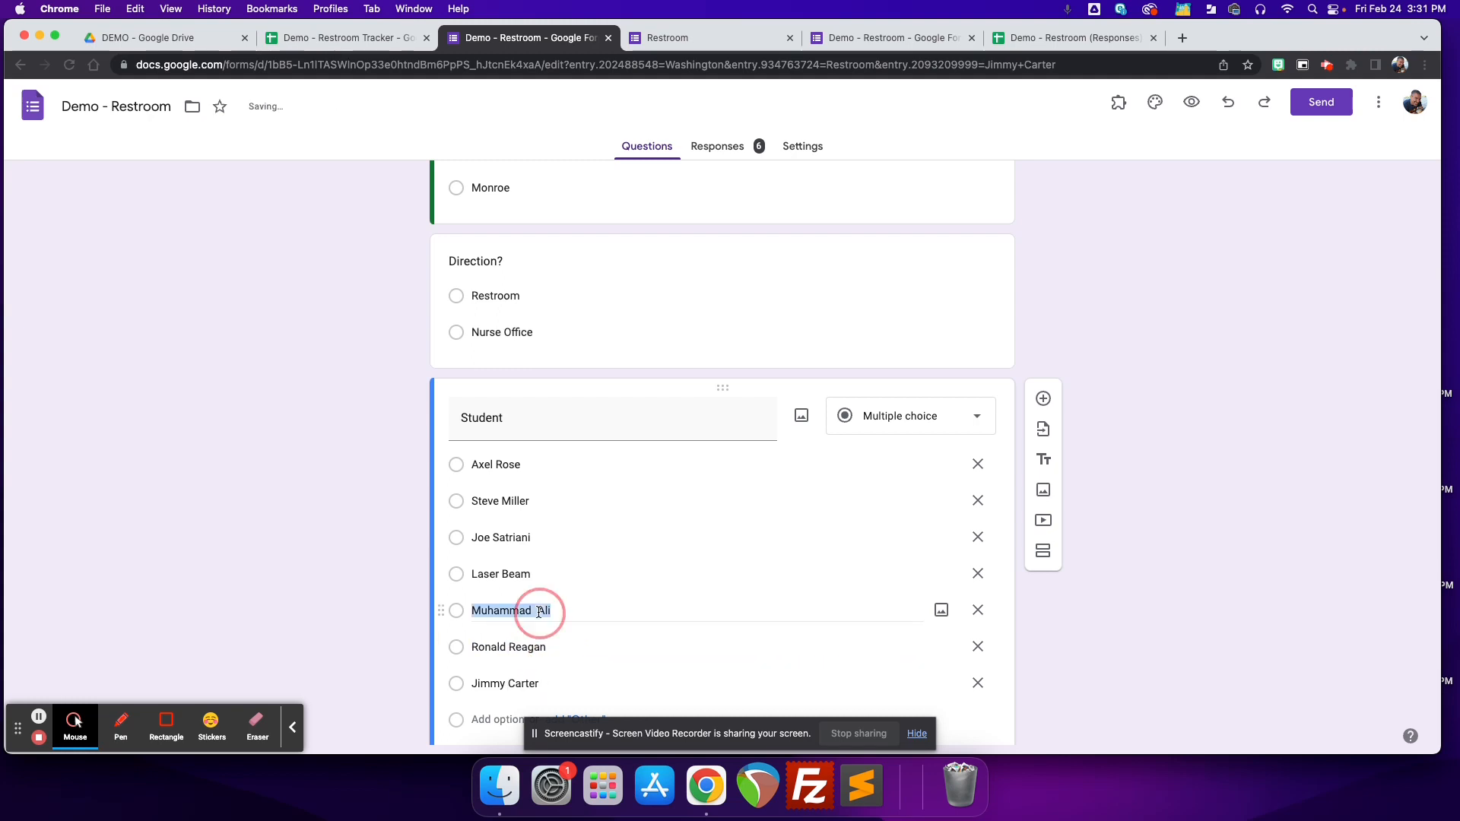
click(535, 610)
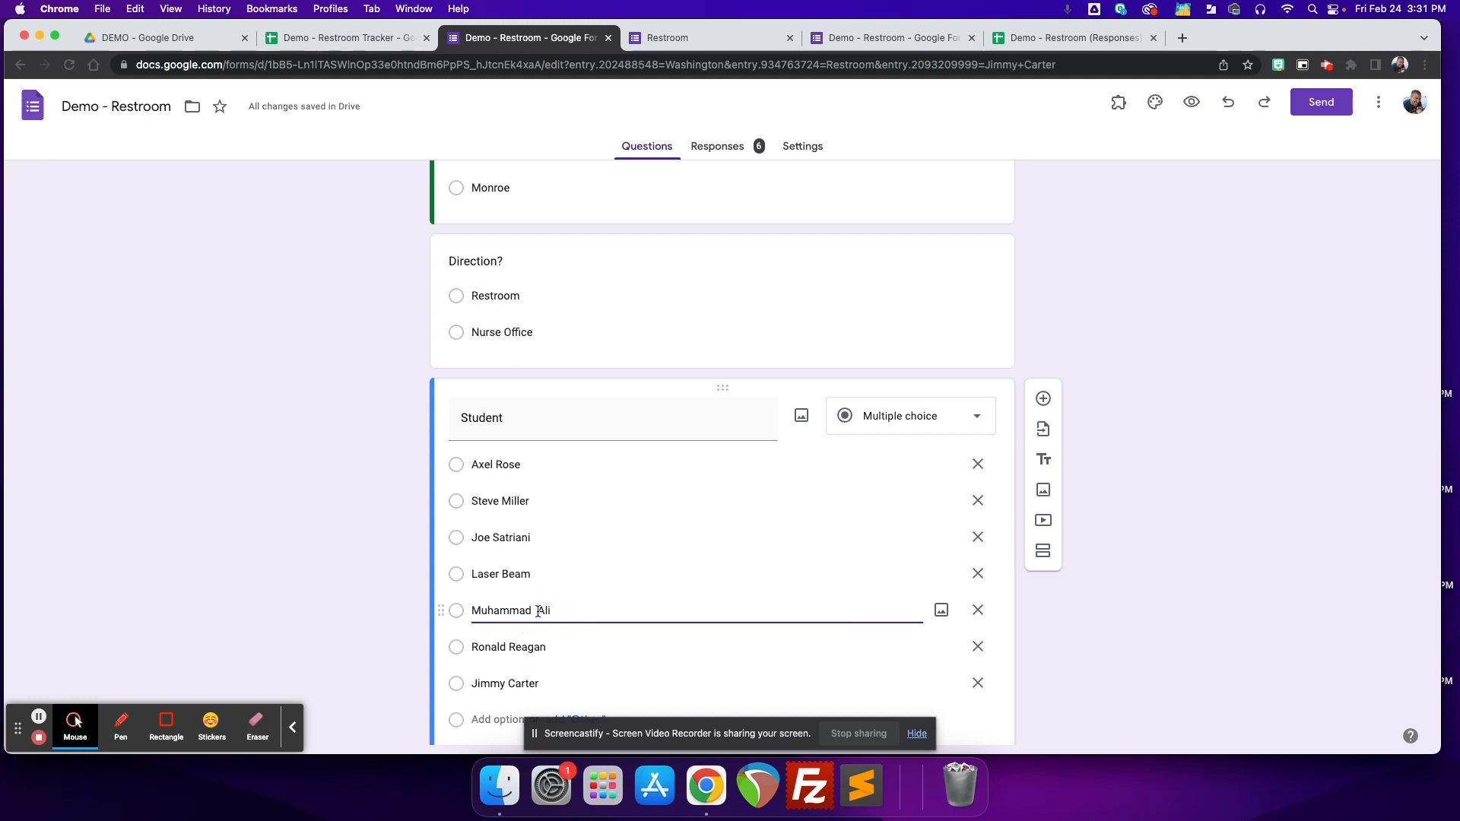
key(BackSpace)
key(BackSpace)
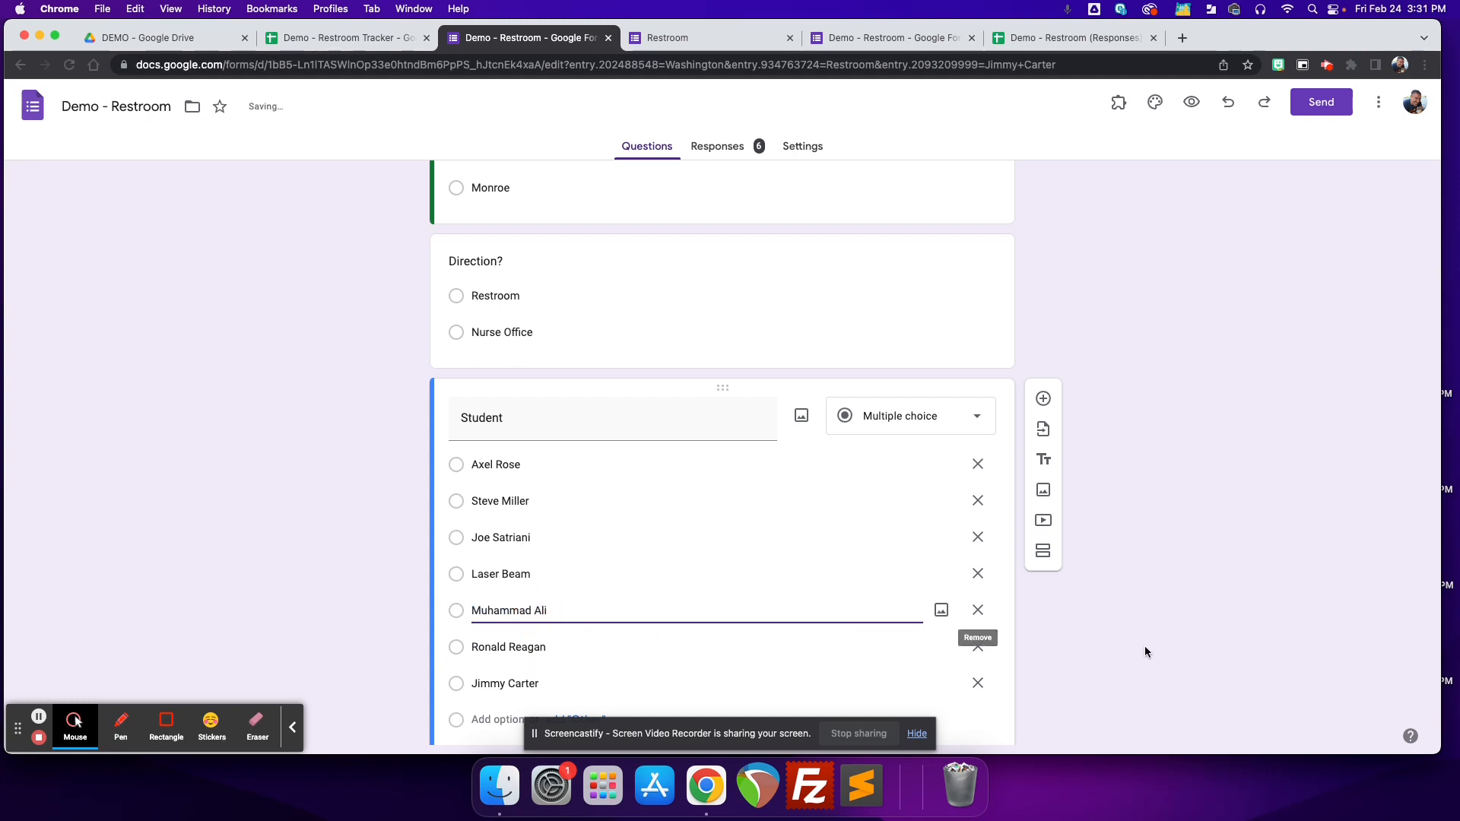
click(1168, 649)
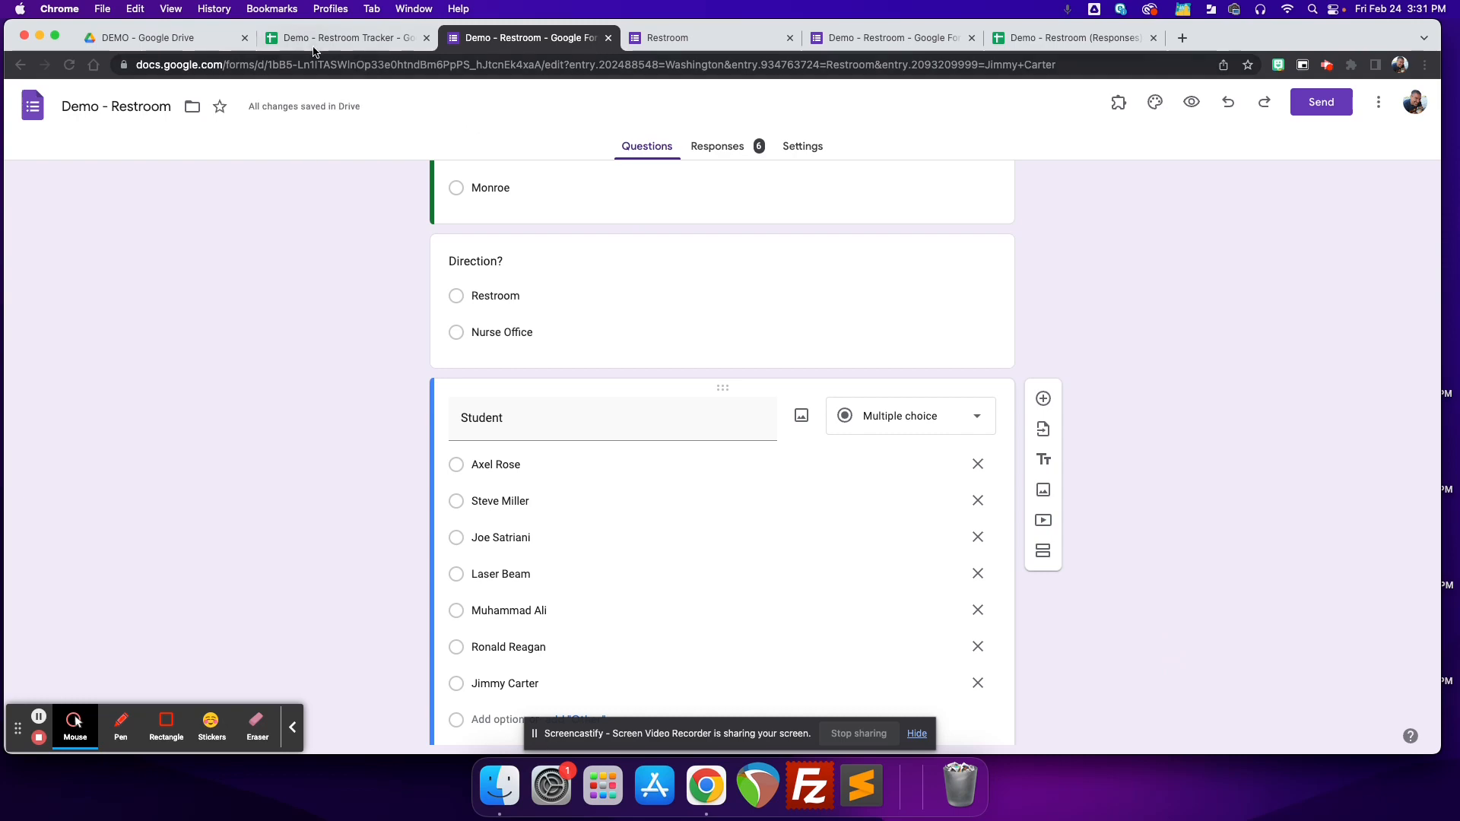
click(608, 37)
click(607, 37)
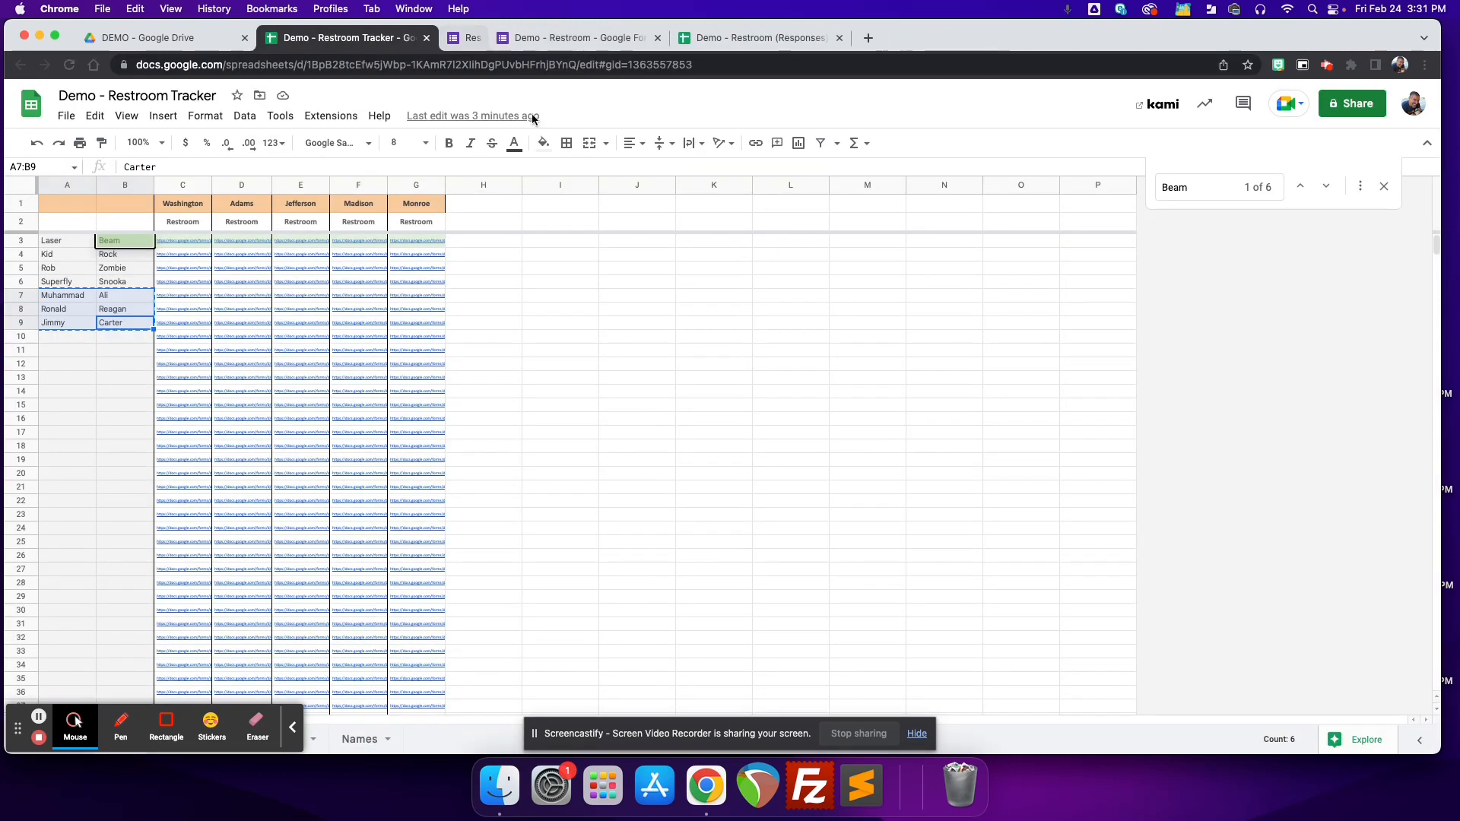
Submit a Restroom response for the row 9 student through the Washington link in C9, and check the entry in the Responses spreadsheet
click(94, 361)
click(172, 325)
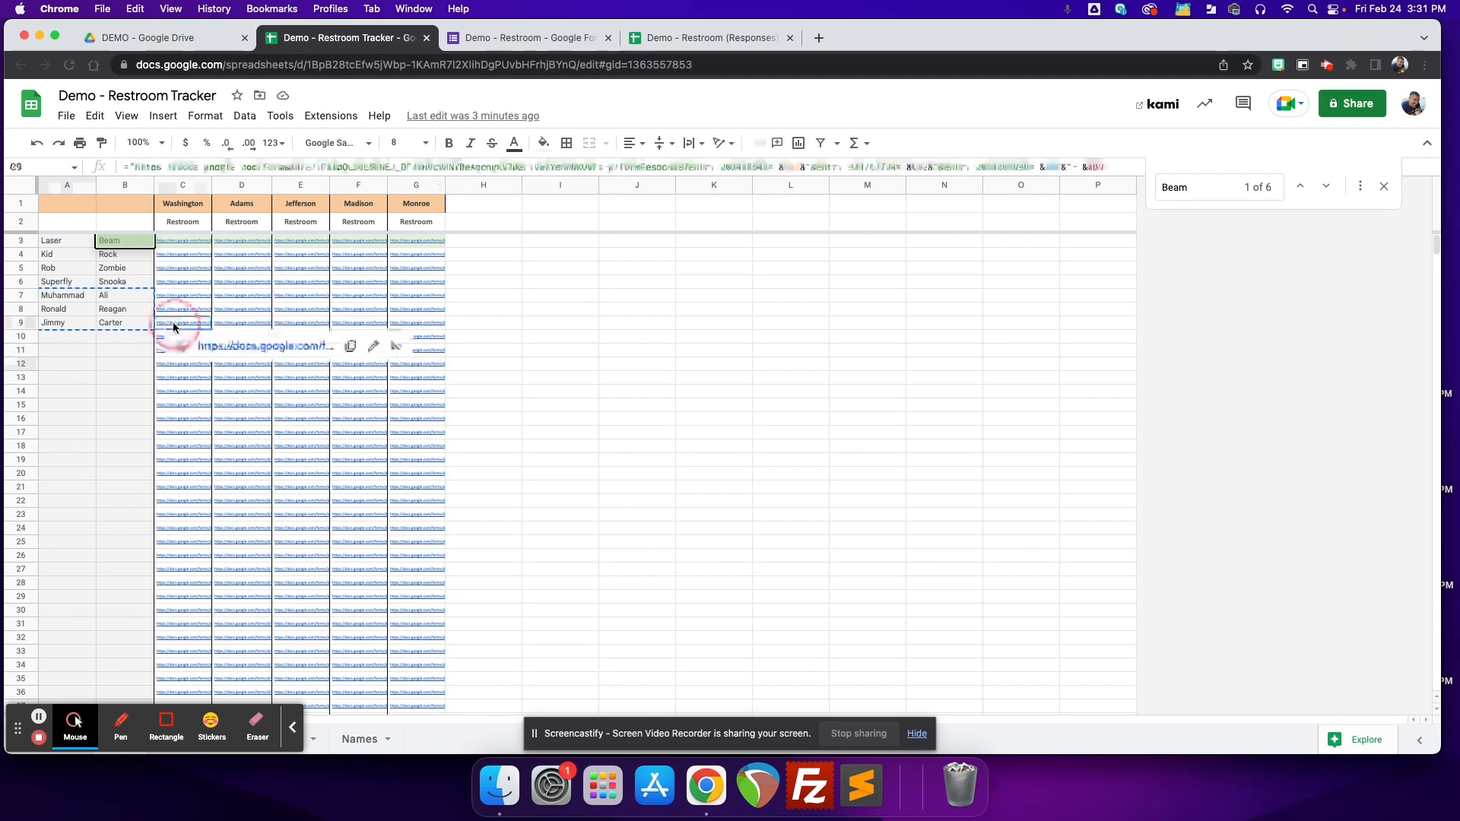
click(208, 349)
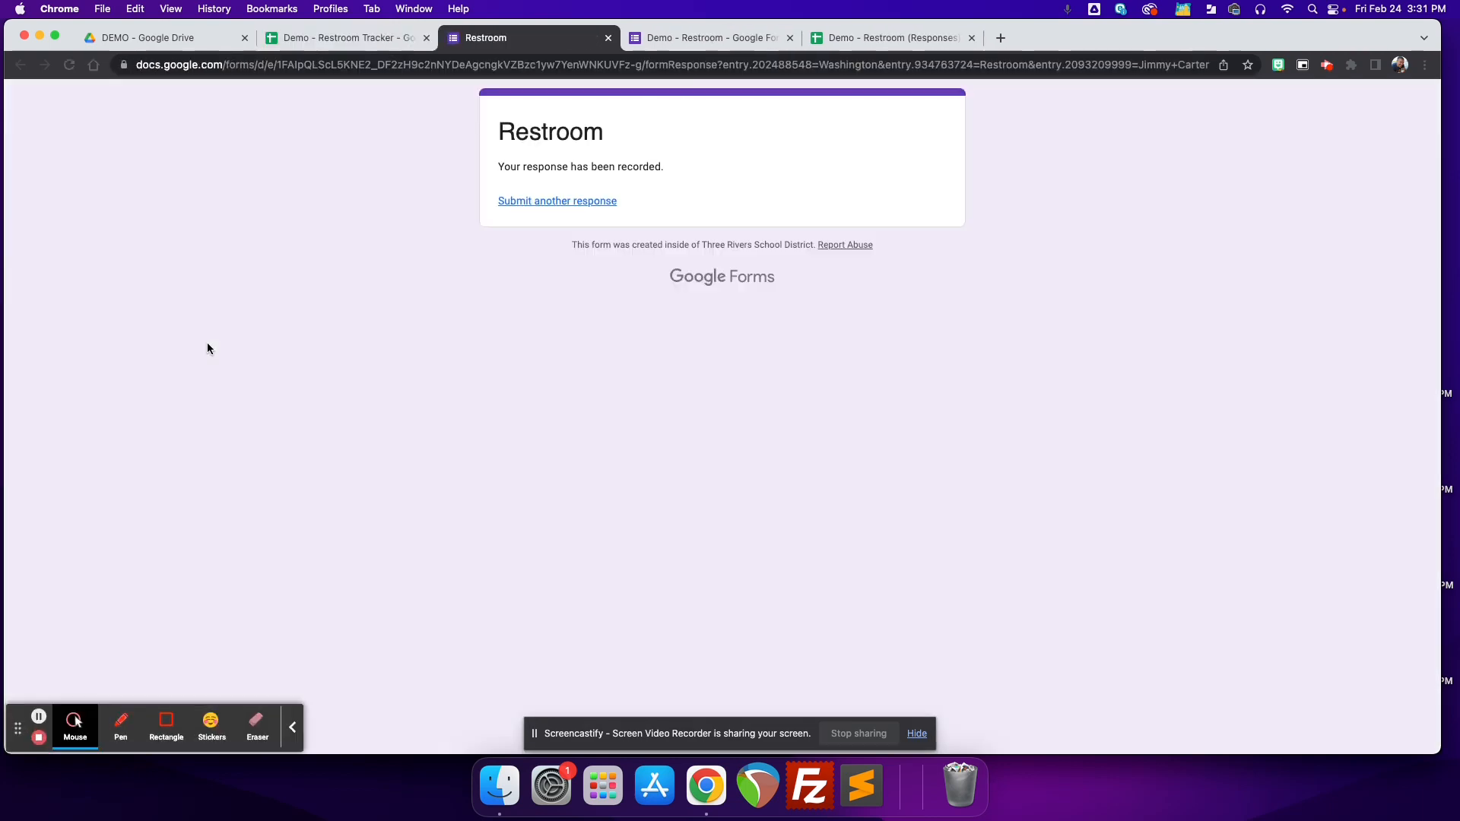
click(609, 38)
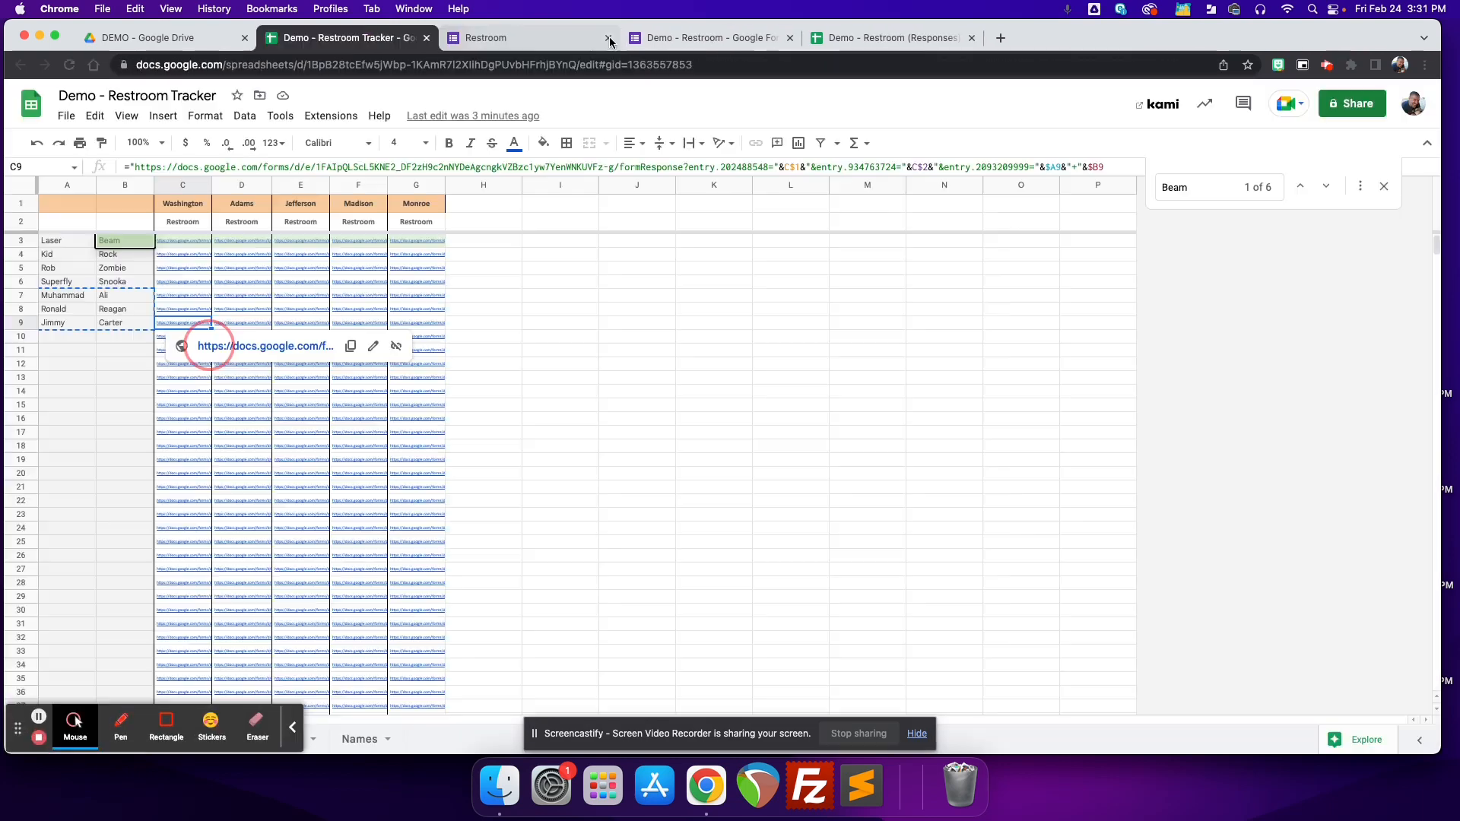
click(699, 38)
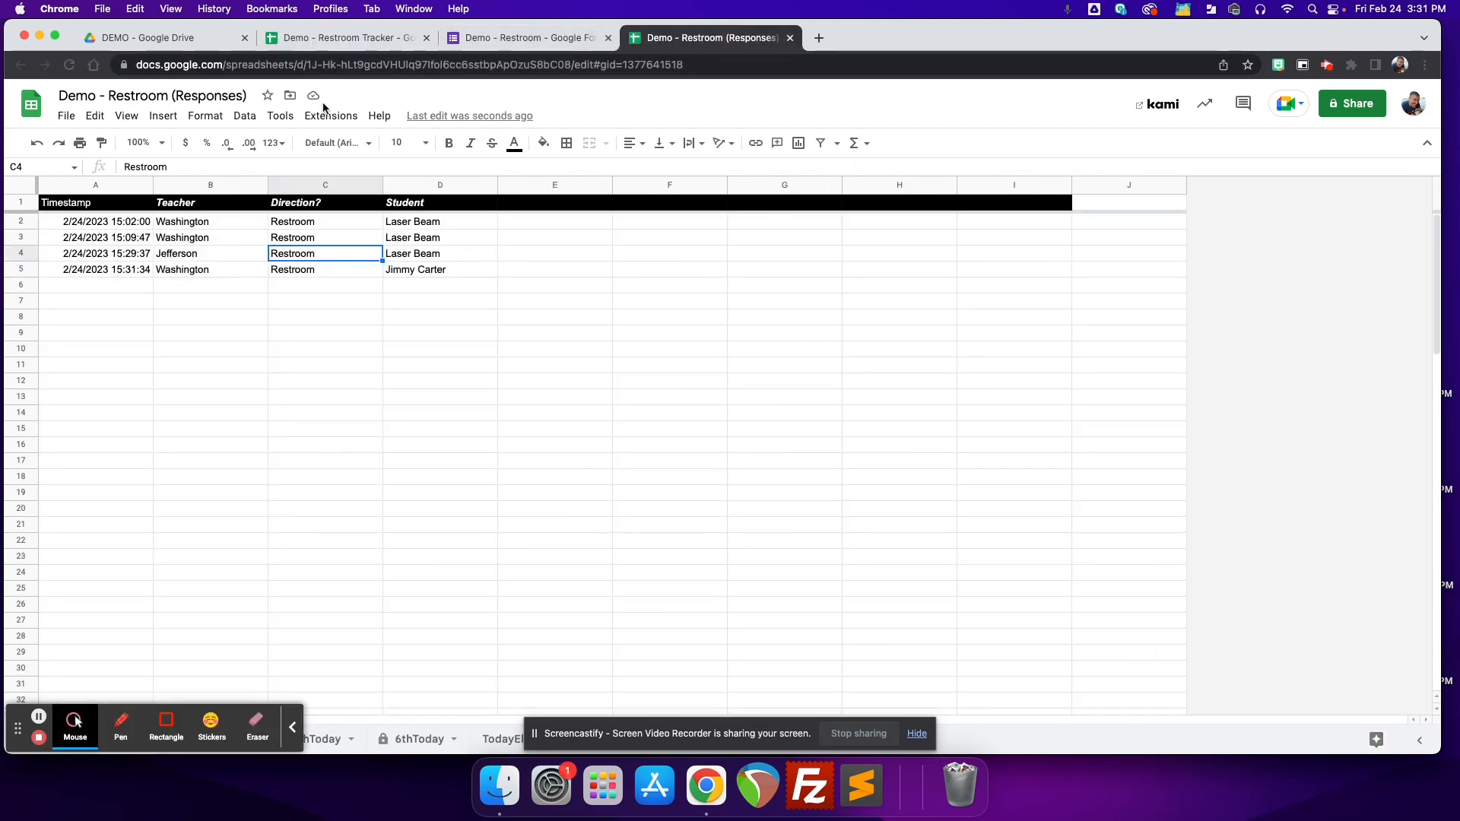
Add a student to row 10 of the tracker's 8th sheet, with New in A10 and Student in B10
click(371, 34)
click(79, 337)
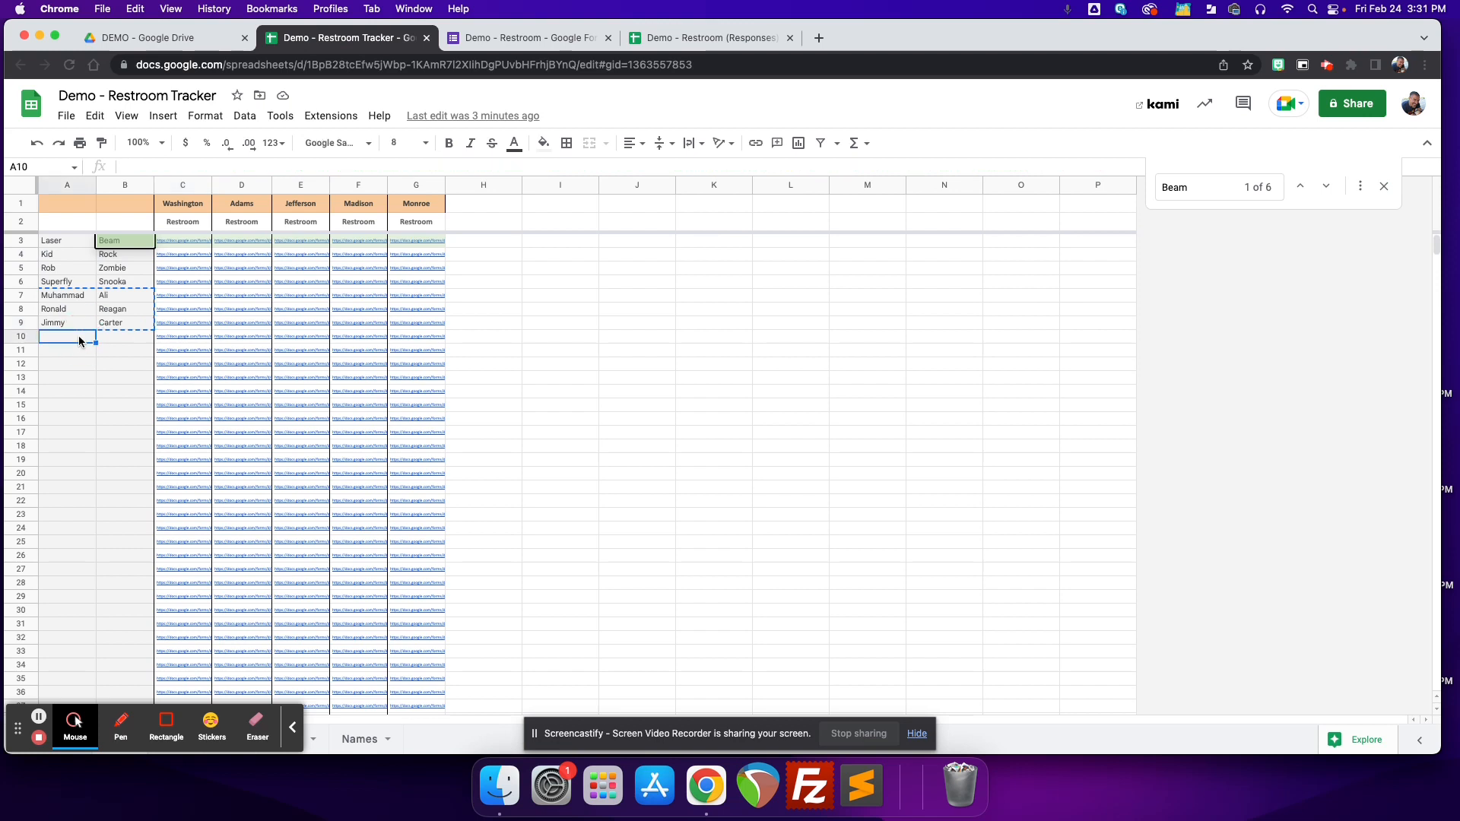
text(New)
key(Tab)
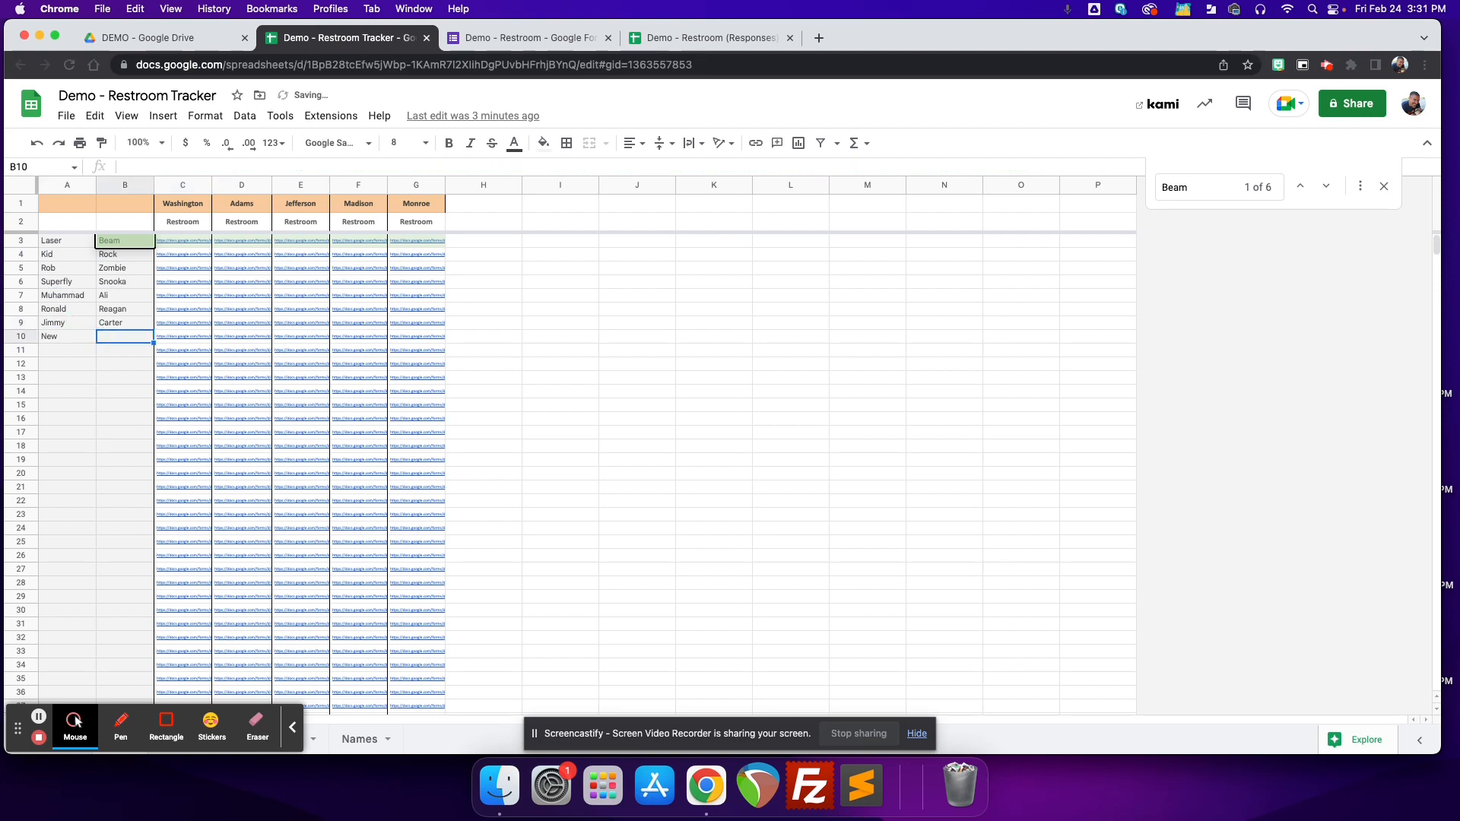
text(Student)
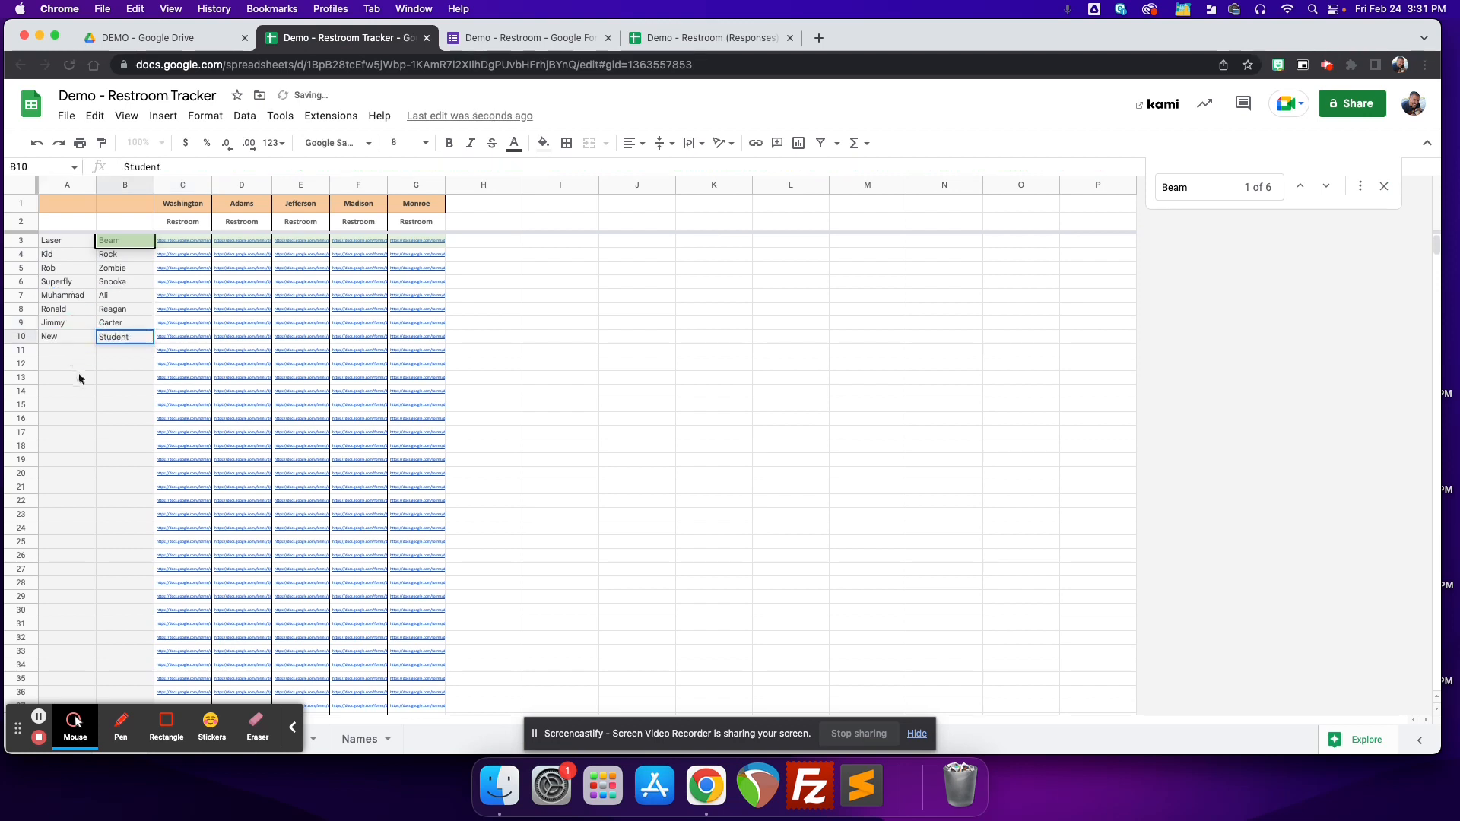
Open the Adams restroom link for the row 10 student, cell D10, and review the form's Student options
click(241, 333)
click(266, 359)
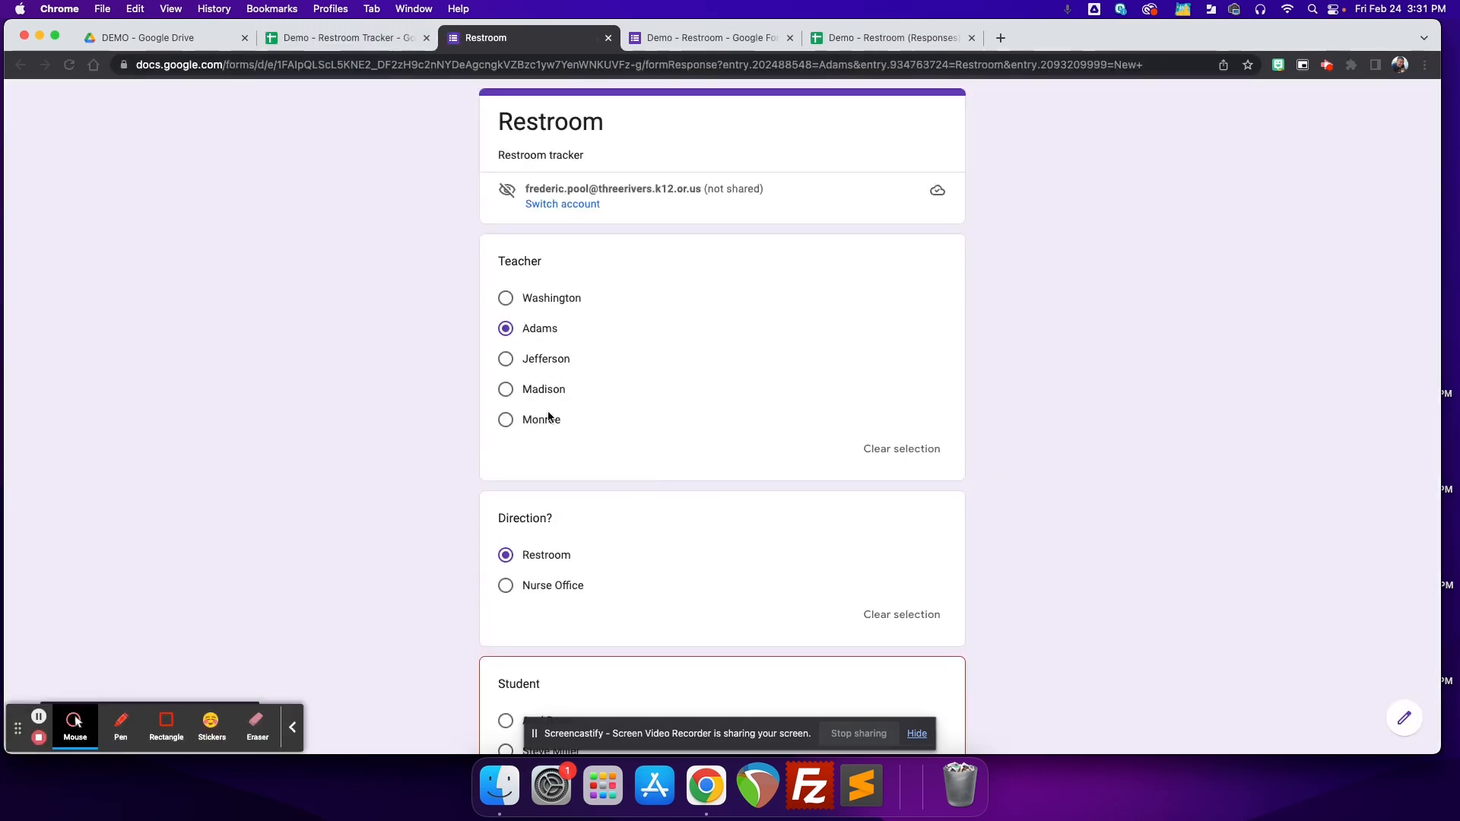
scroll(548, 416, down, 5)
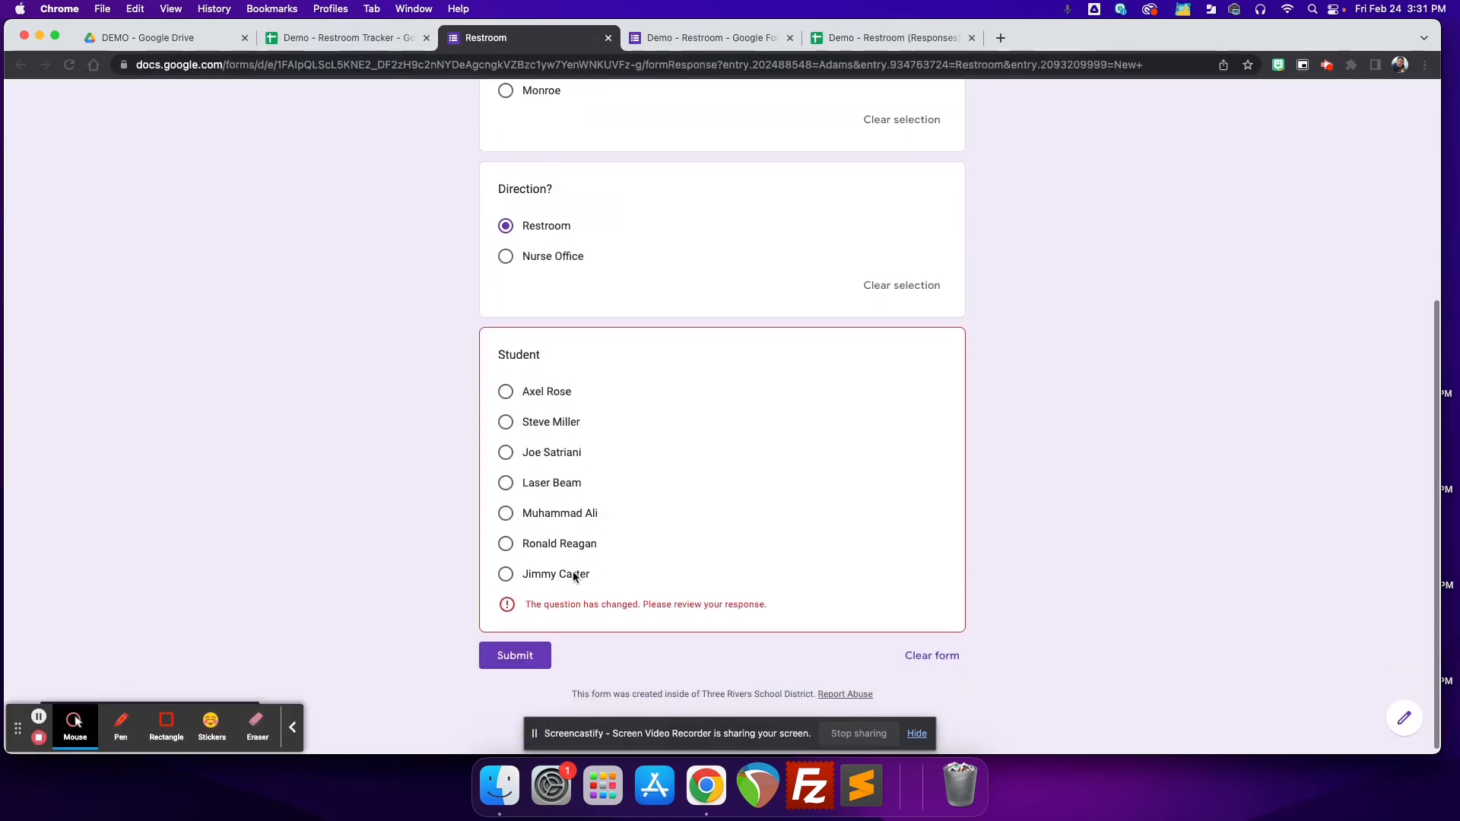
Compare the form's Teacher options with the teacher headers in row 1 of the tracker's 8th sheet
scroll(590, 555, up, 5)
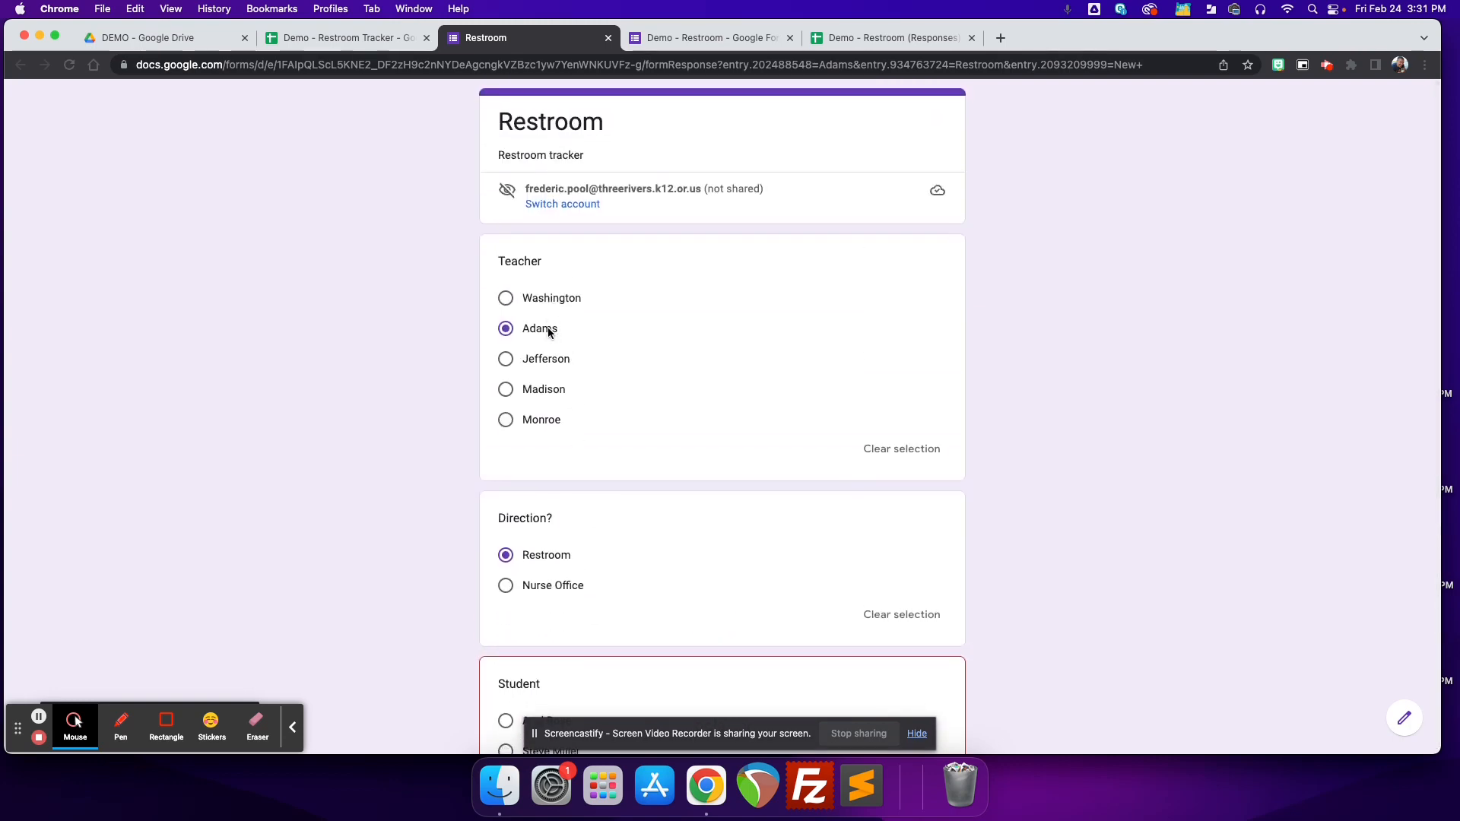
click(328, 35)
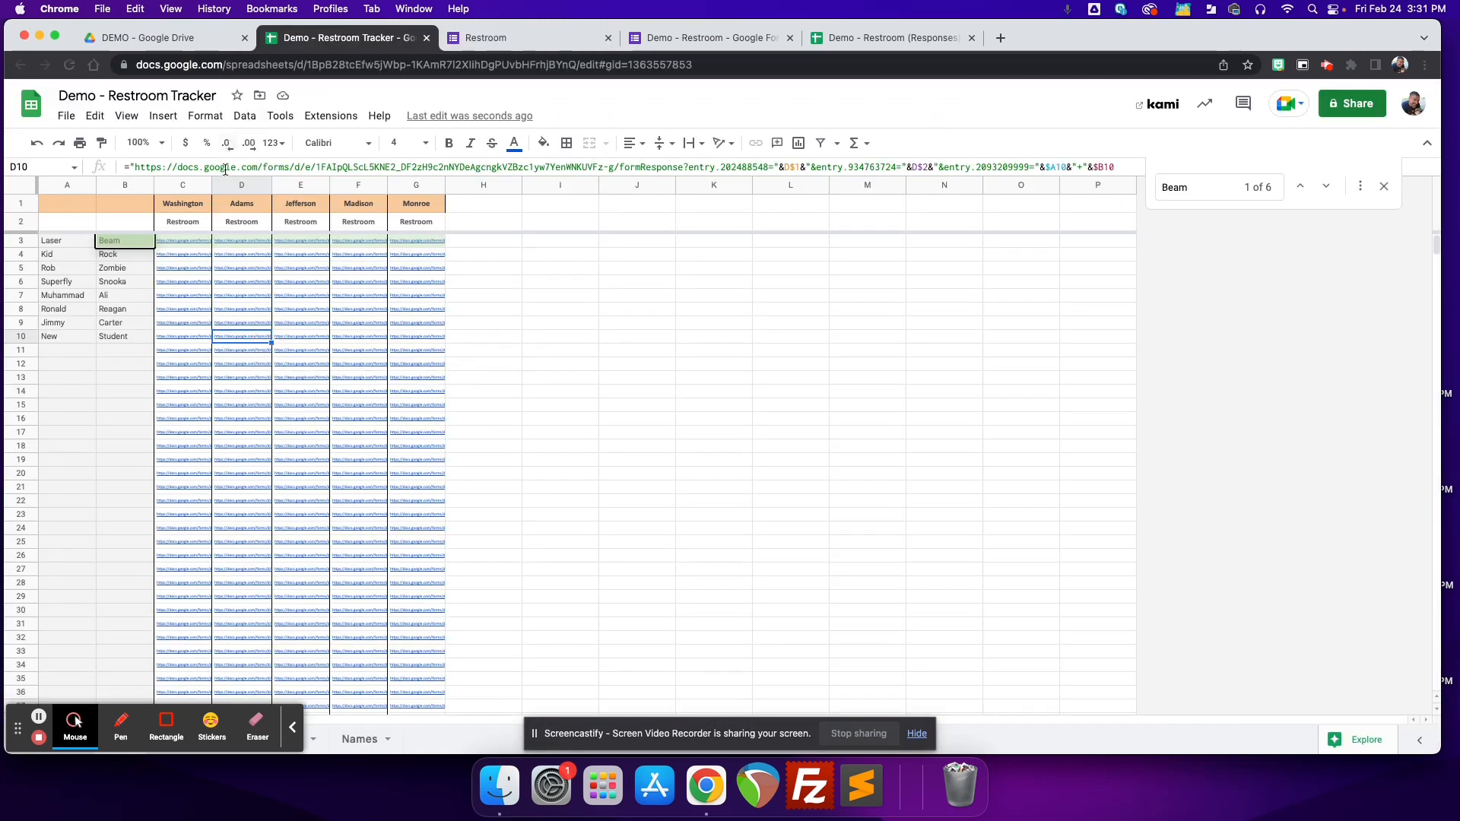
click(242, 204)
click(300, 203)
click(348, 203)
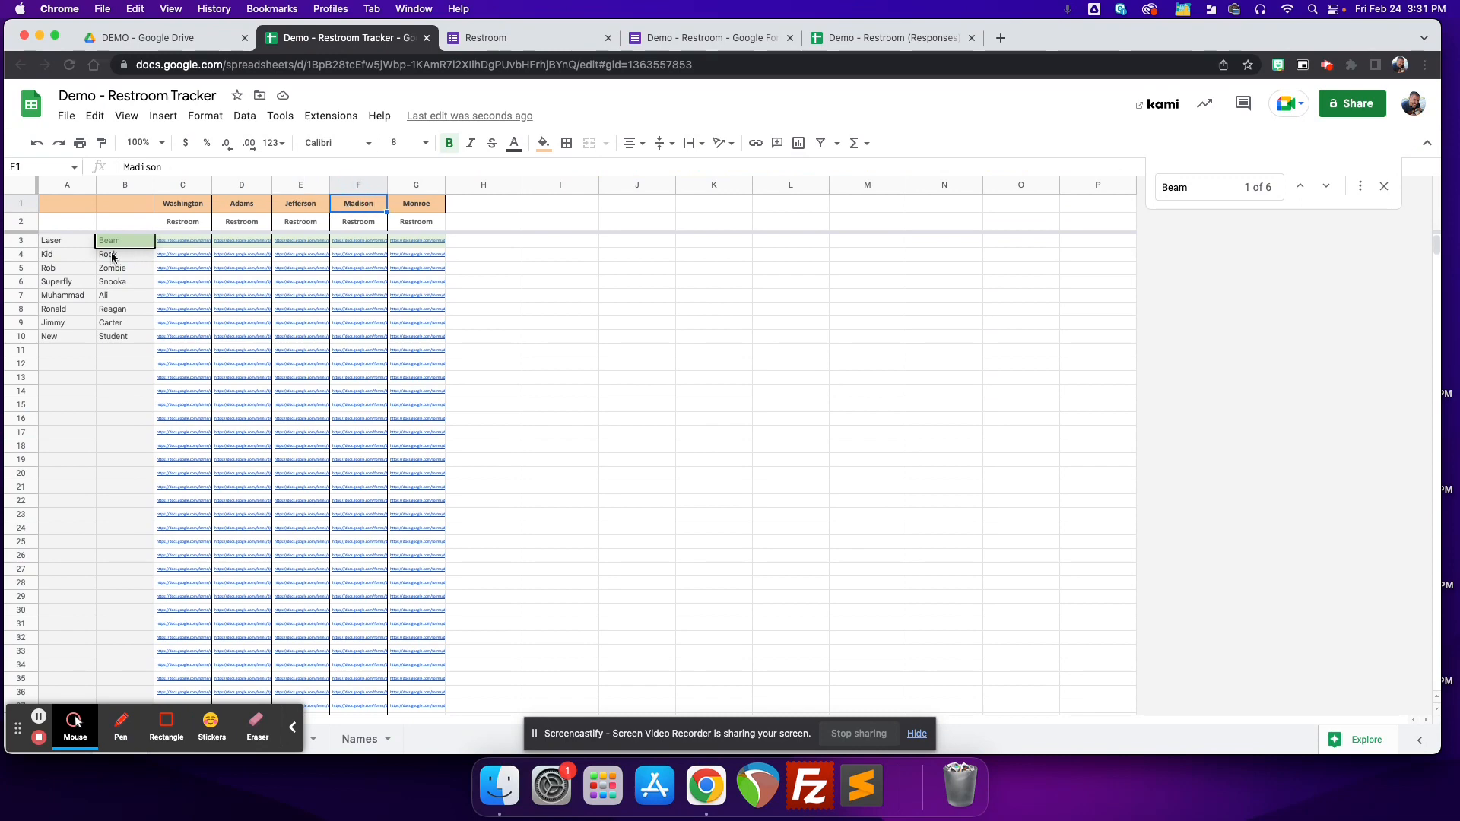
Leave the unsubmitted Adams response, open the Restroom form for editing, and select its Student question
click(550, 35)
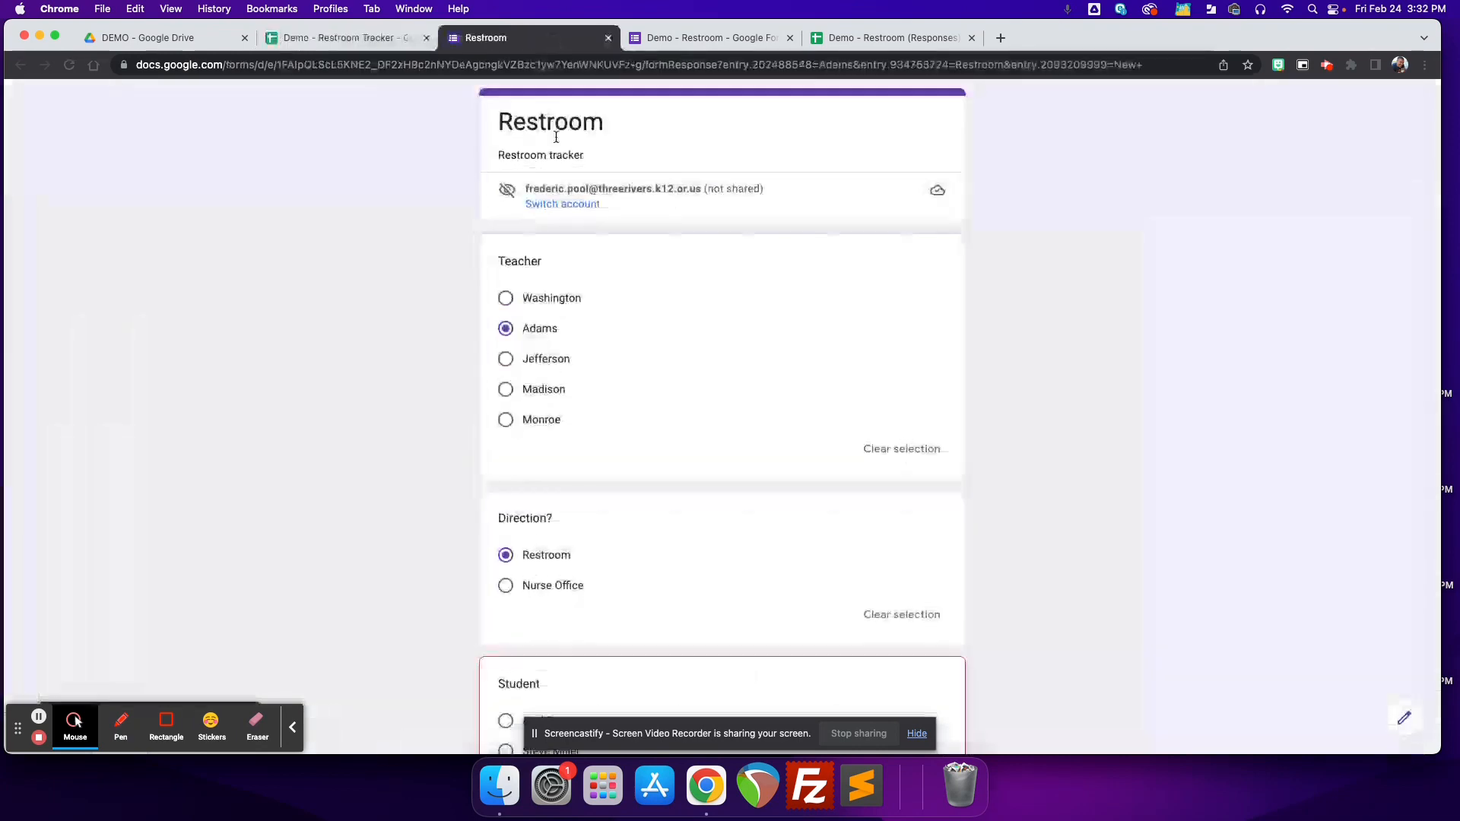
scroll(669, 555, down, 5)
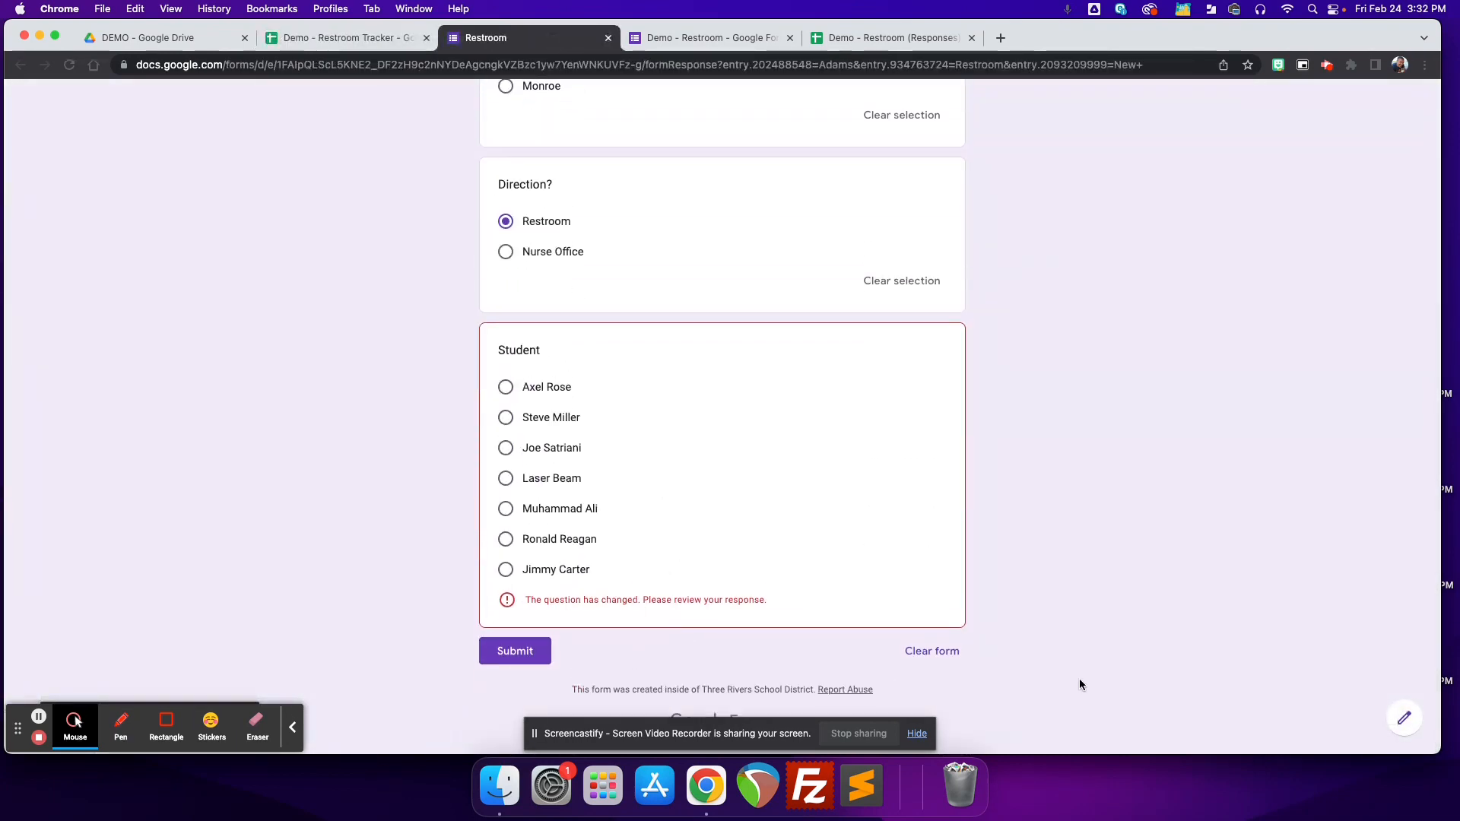
click(1403, 718)
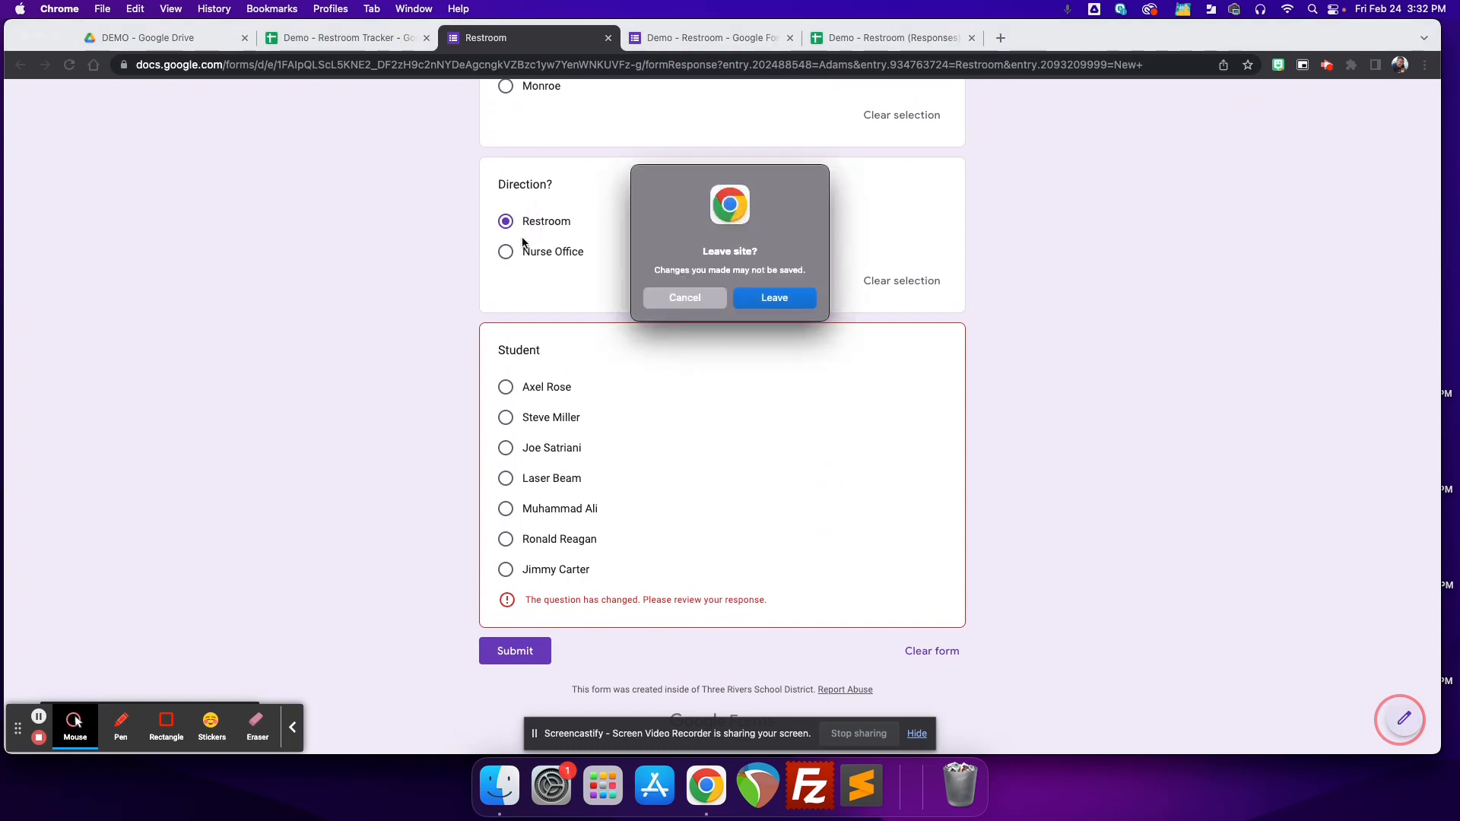
click(768, 301)
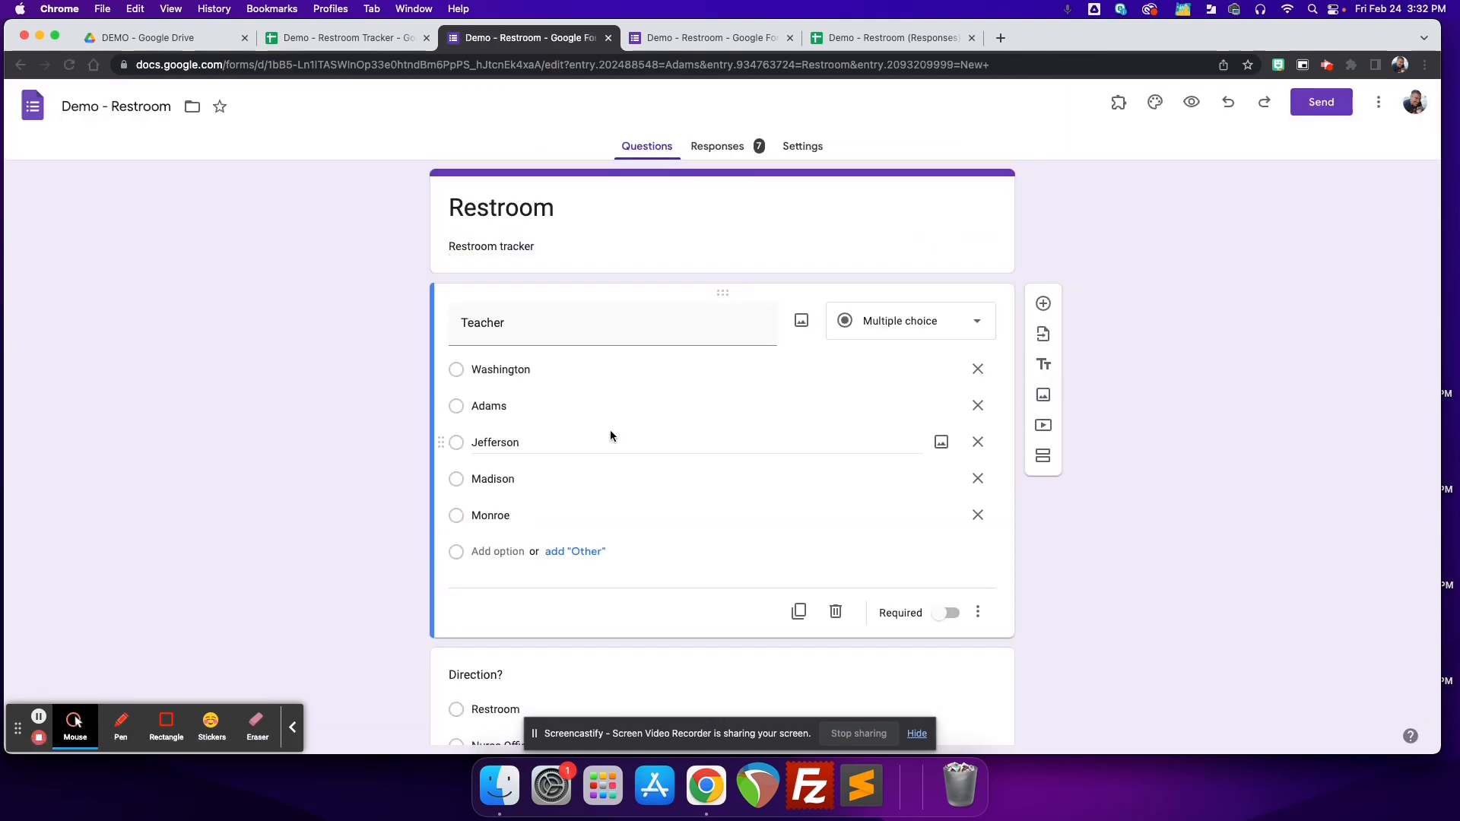
scroll(610, 431, down, 5)
click(602, 678)
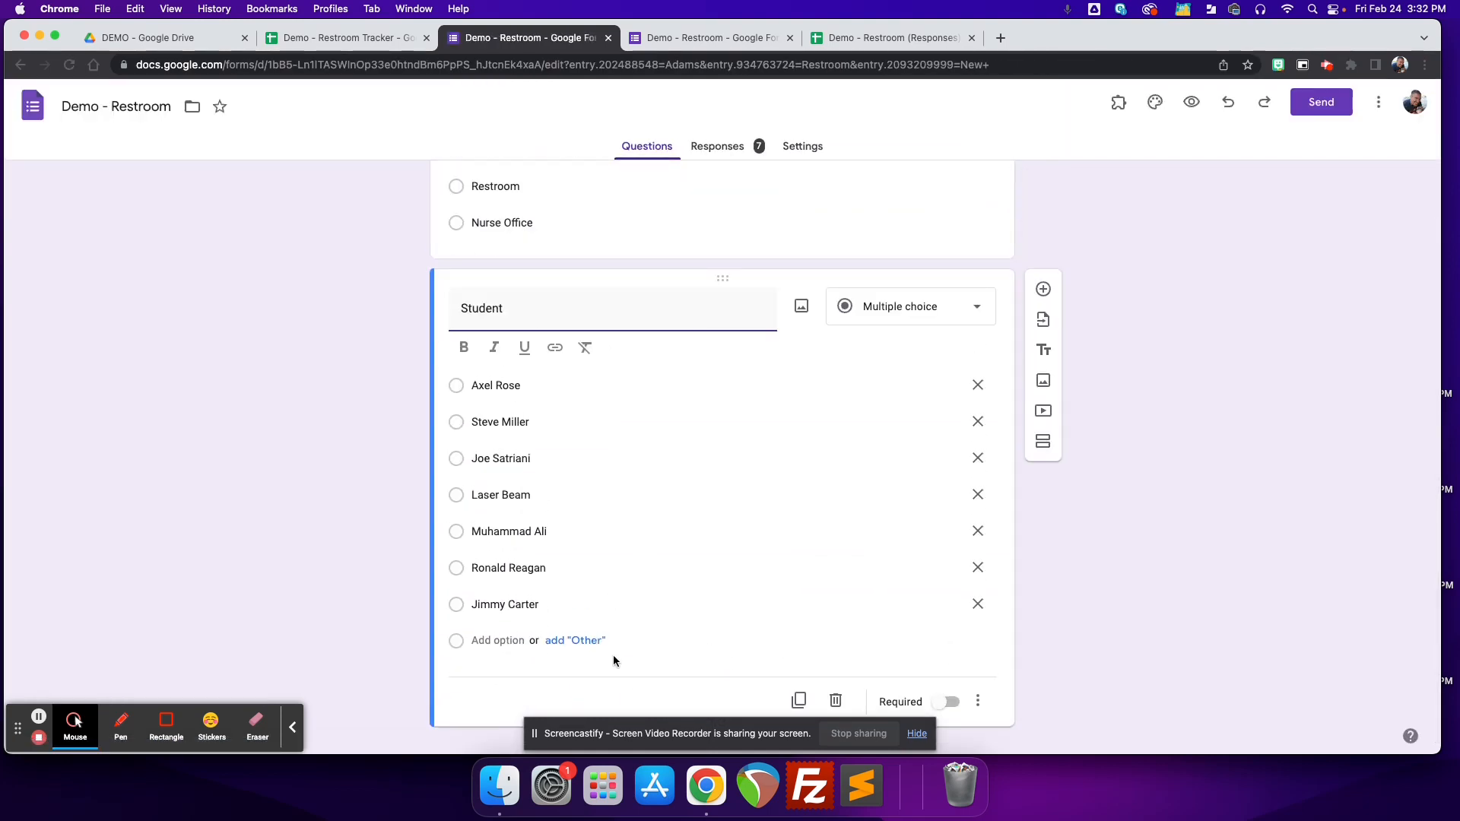
Add a Student option New Student copied from the tracker's A10:B10, reduce its gap to a single space, and close the form's extra tab
click(512, 635)
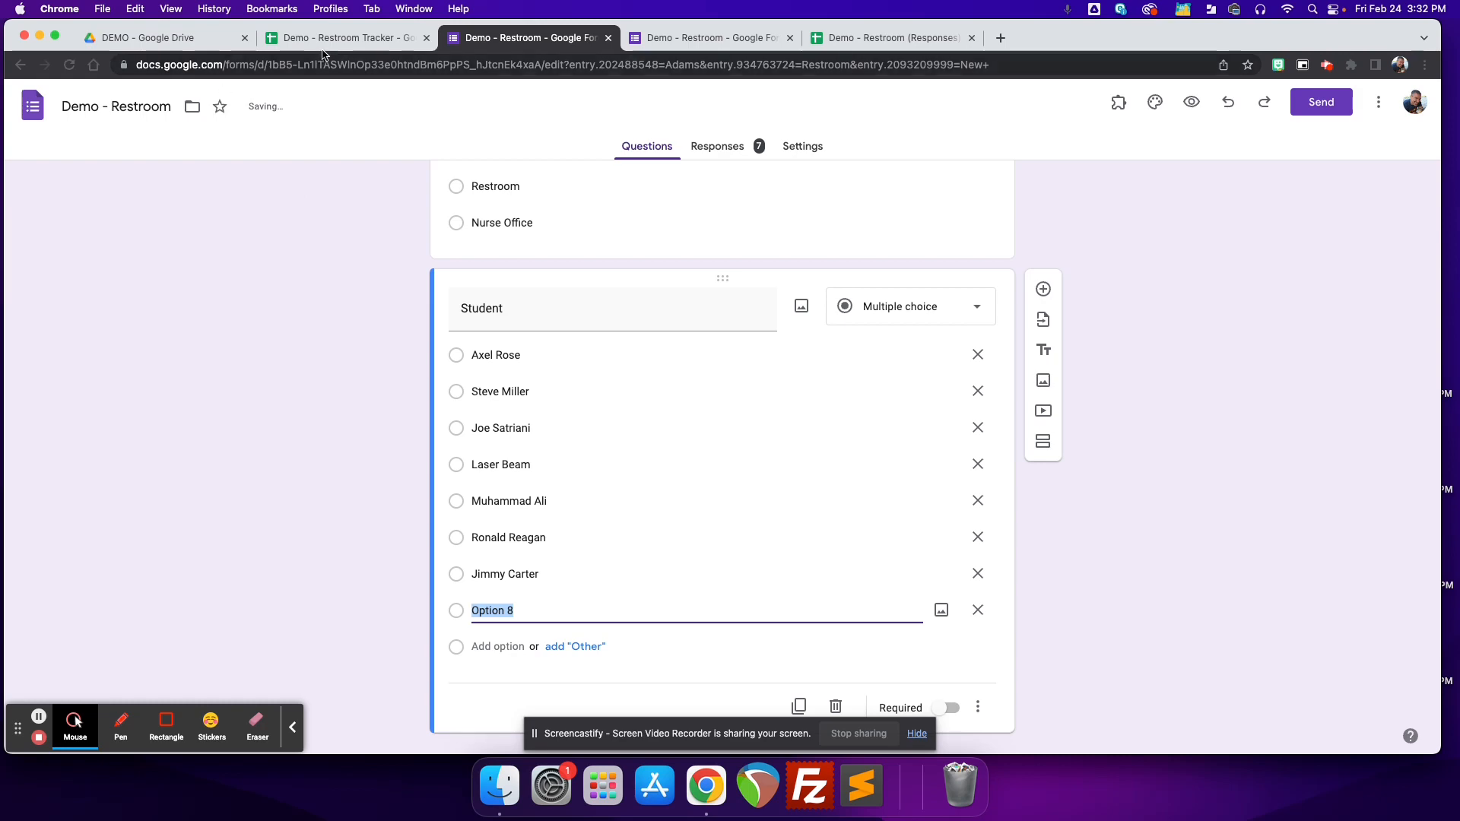
click(327, 38)
drag(103, 336, 77, 335)
key(super+c)
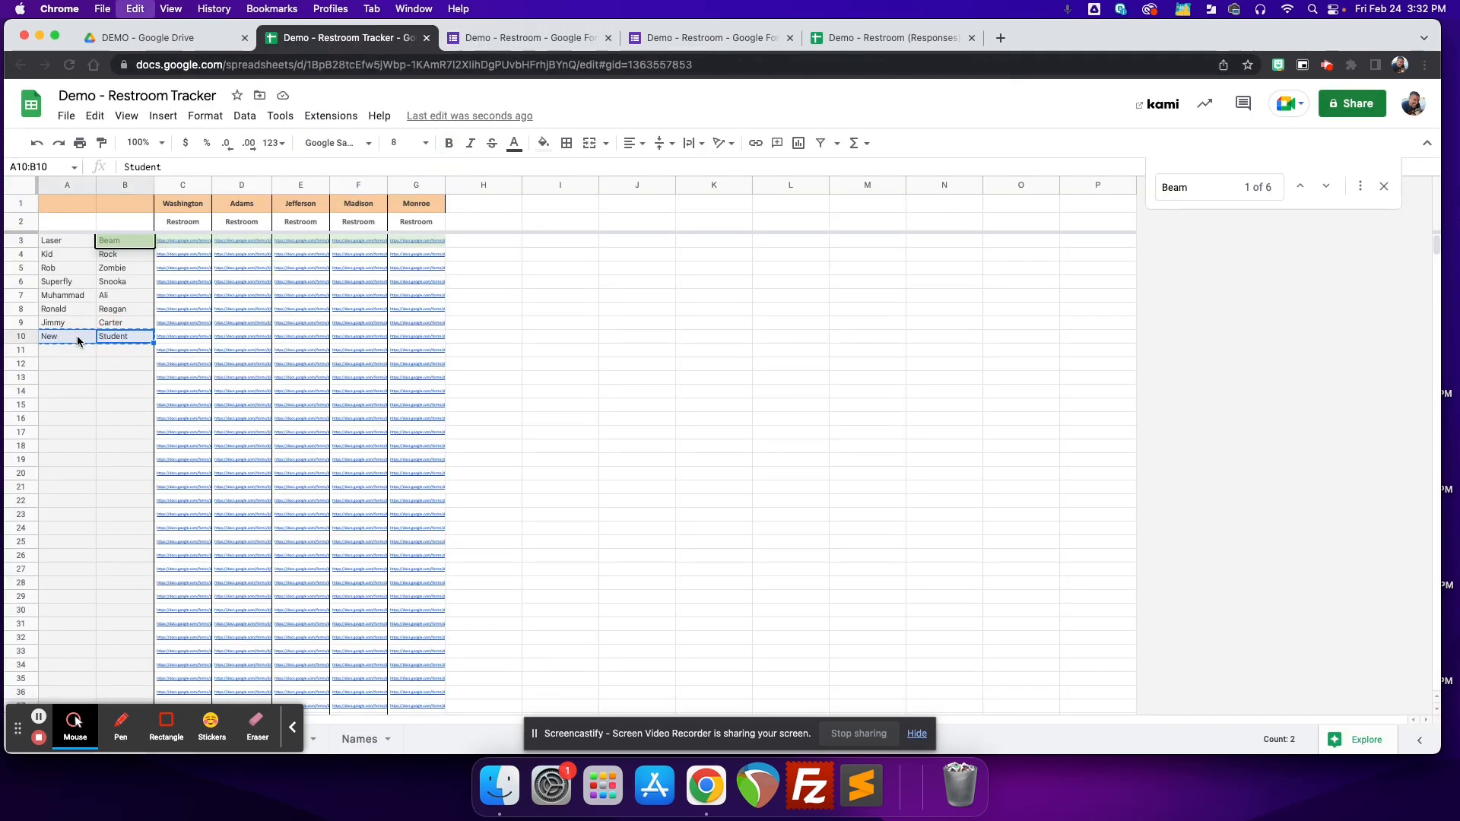
click(525, 38)
key(super+v)
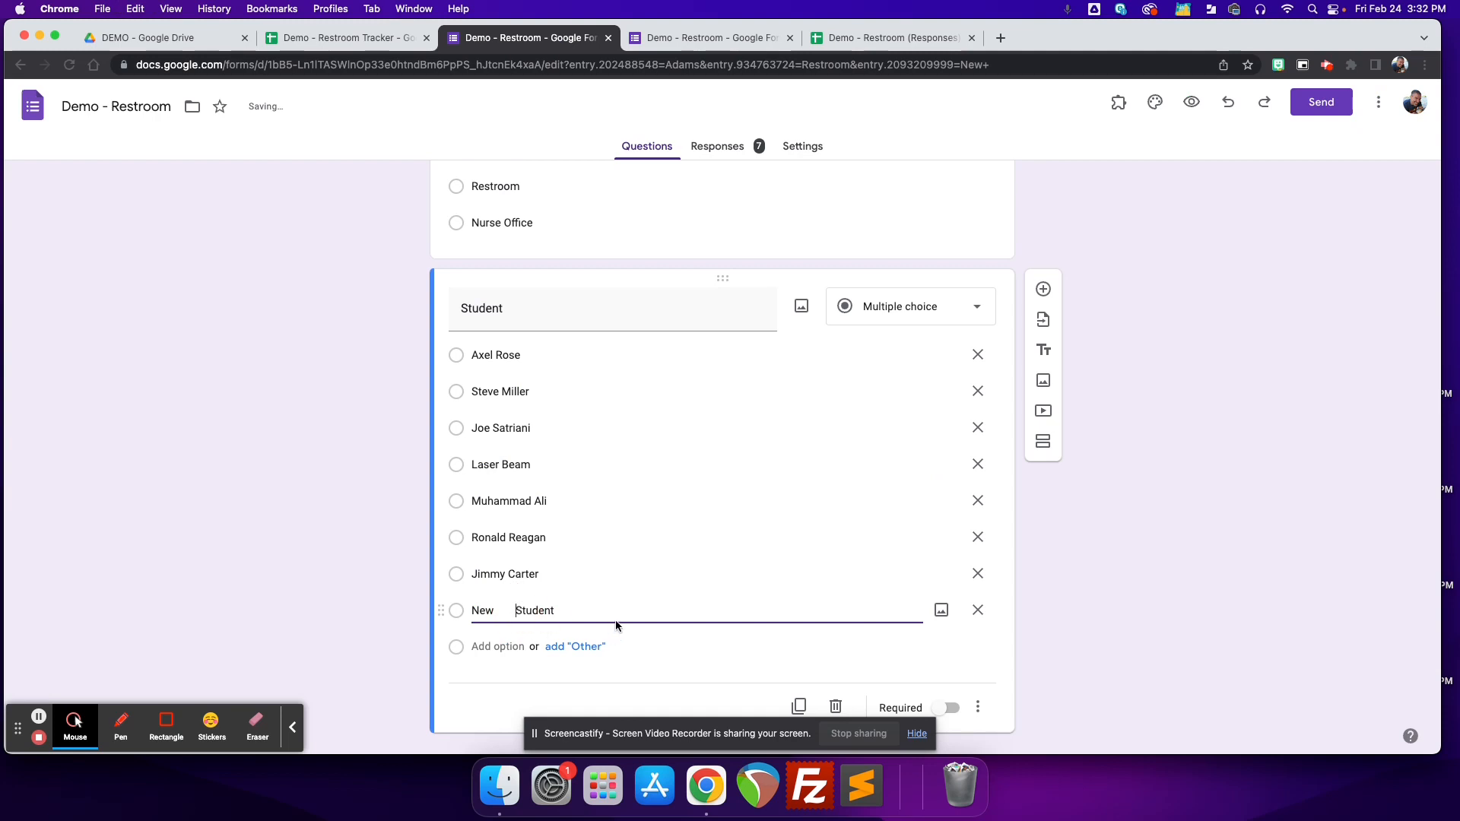
key(BackSpace)
click(1111, 619)
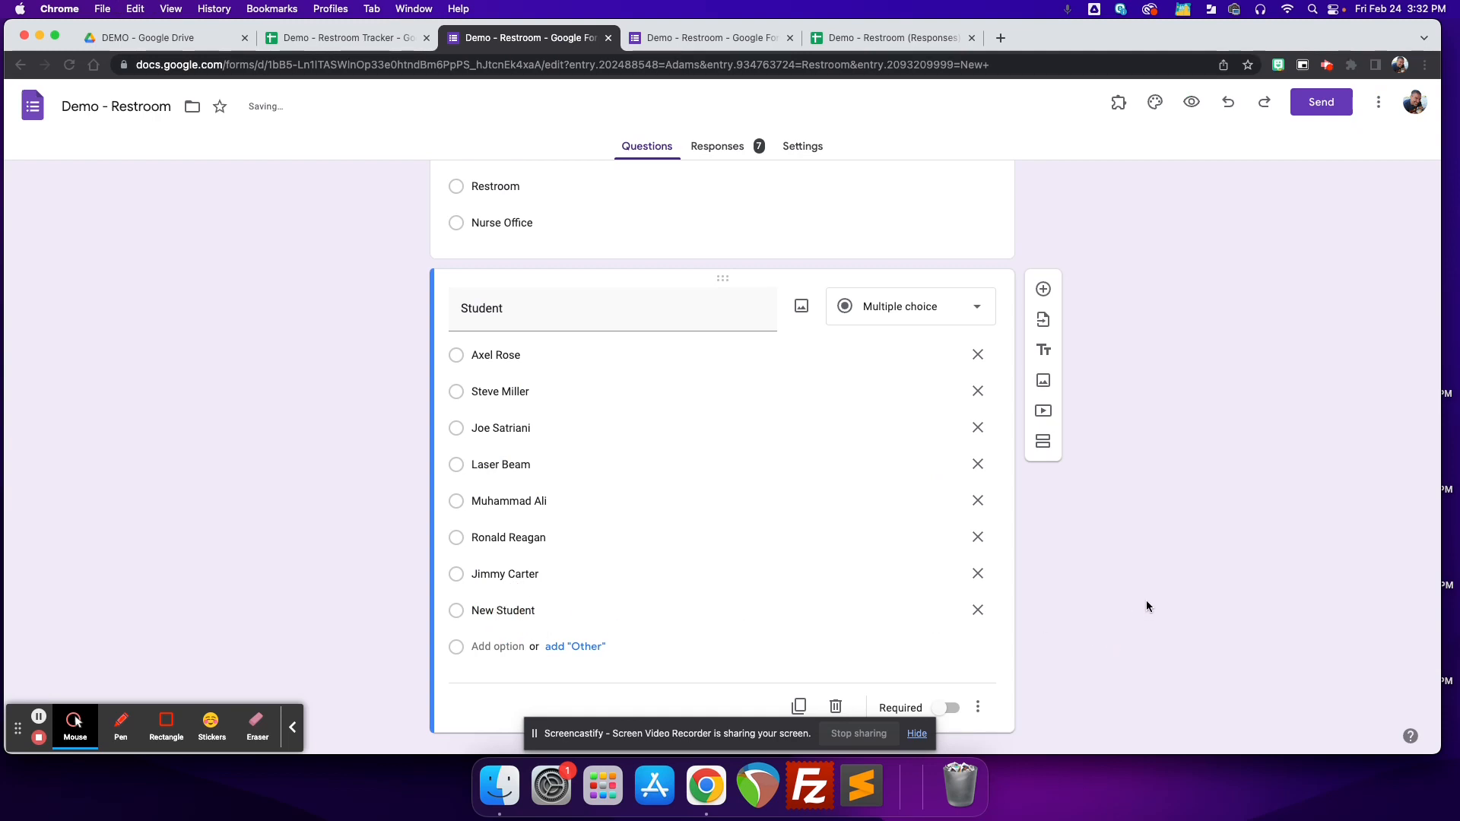
click(609, 38)
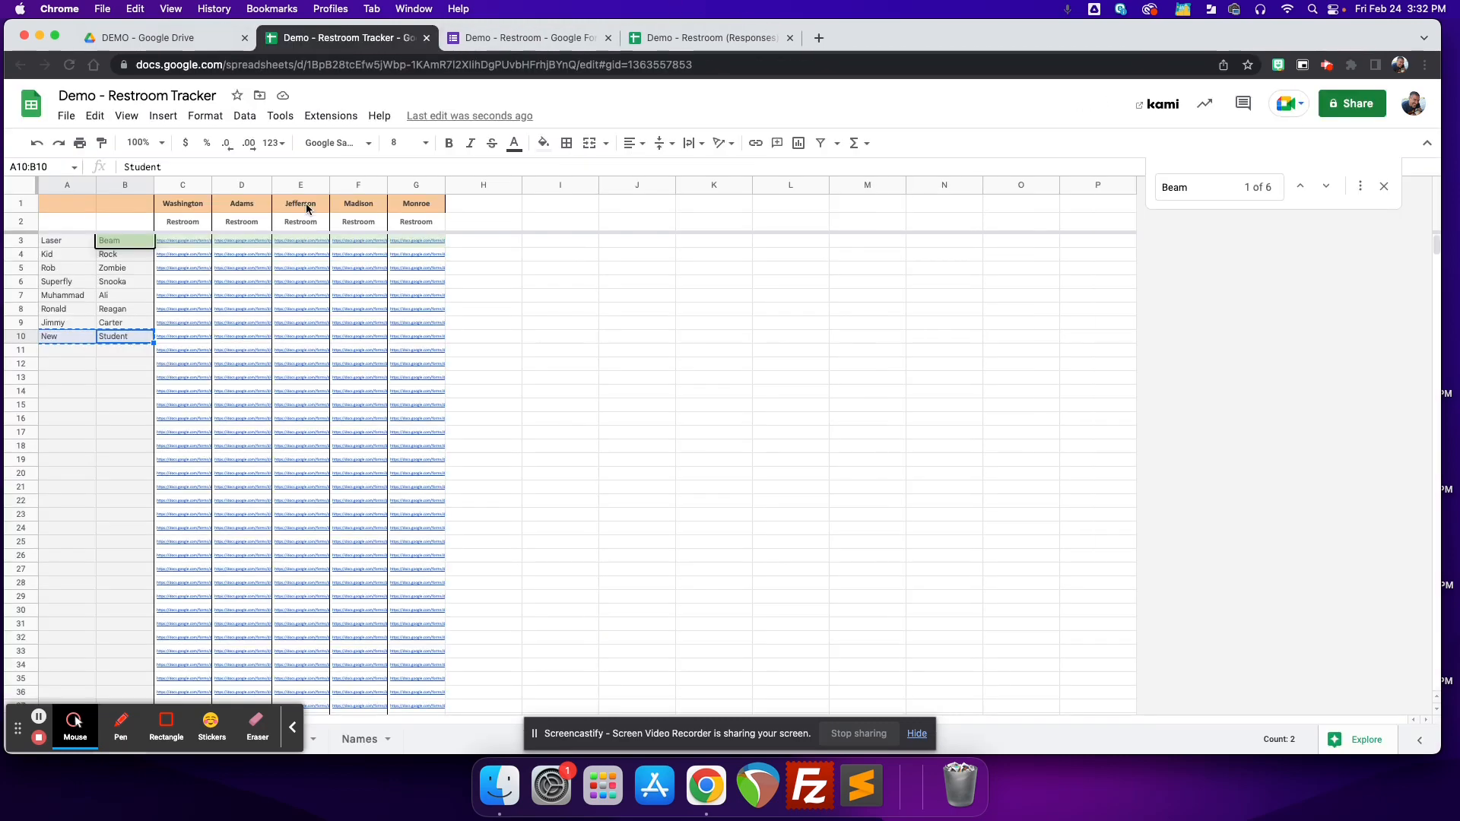
Submit a Restroom response for the row 10 student through the Monroe link in G10, and check the entry in the Responses spreadsheet
click(416, 339)
click(444, 354)
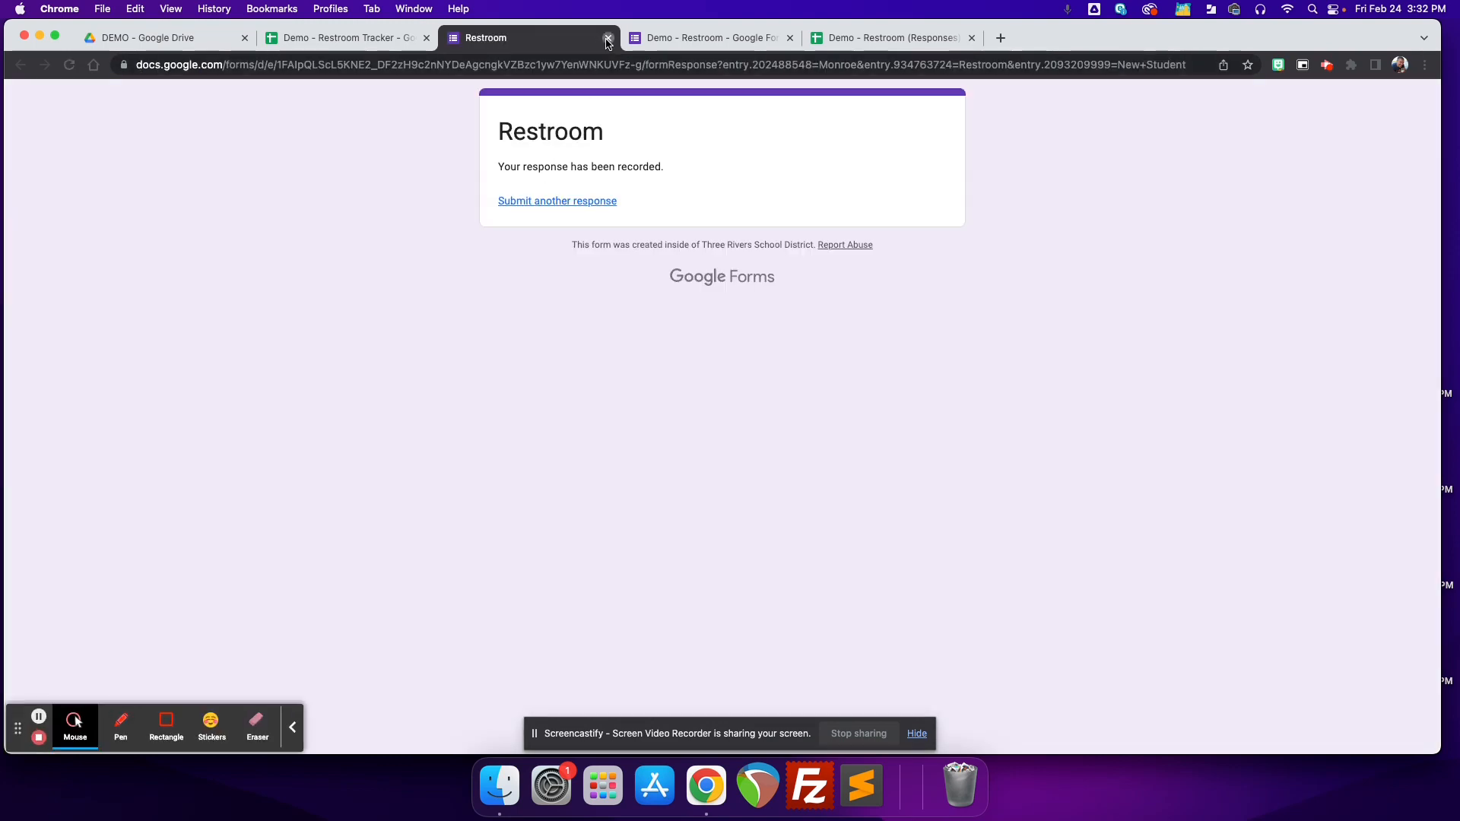
click(603, 38)
click(644, 38)
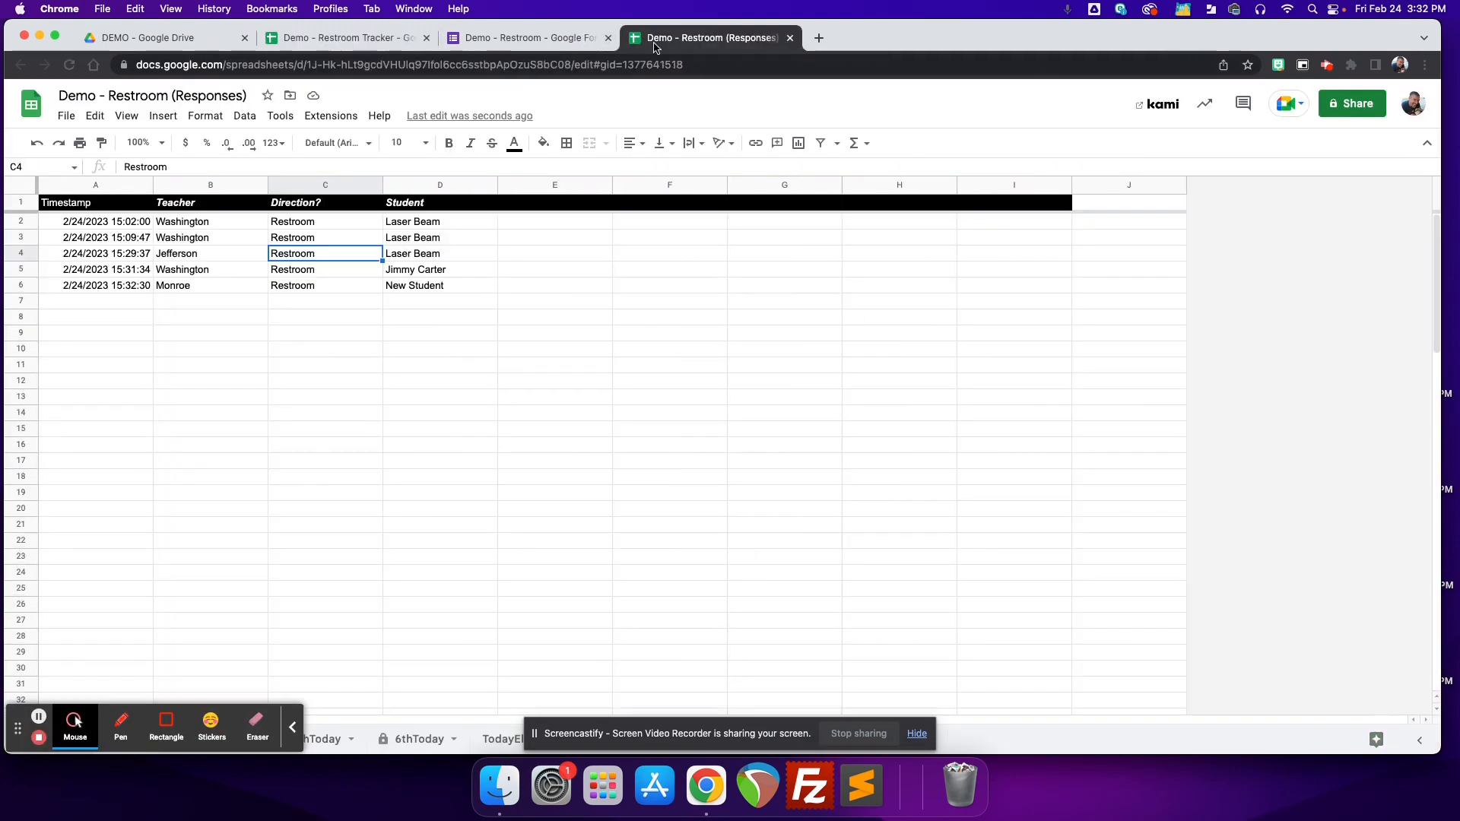
click(292, 623)
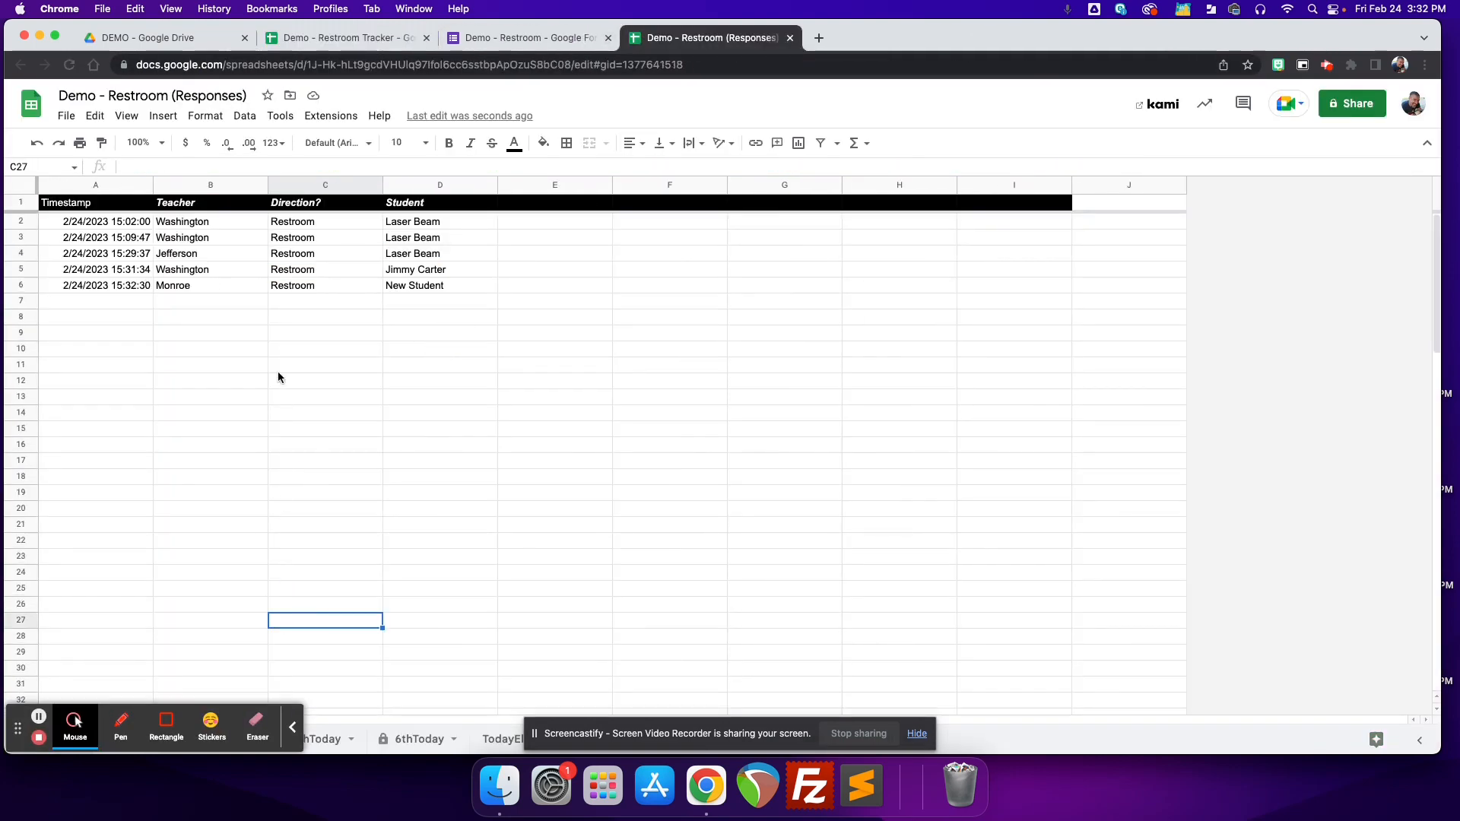
Review the passes listed on the 8thToday and 7thToday sheets, and compare them with the All sheet
click(292, 728)
click(203, 739)
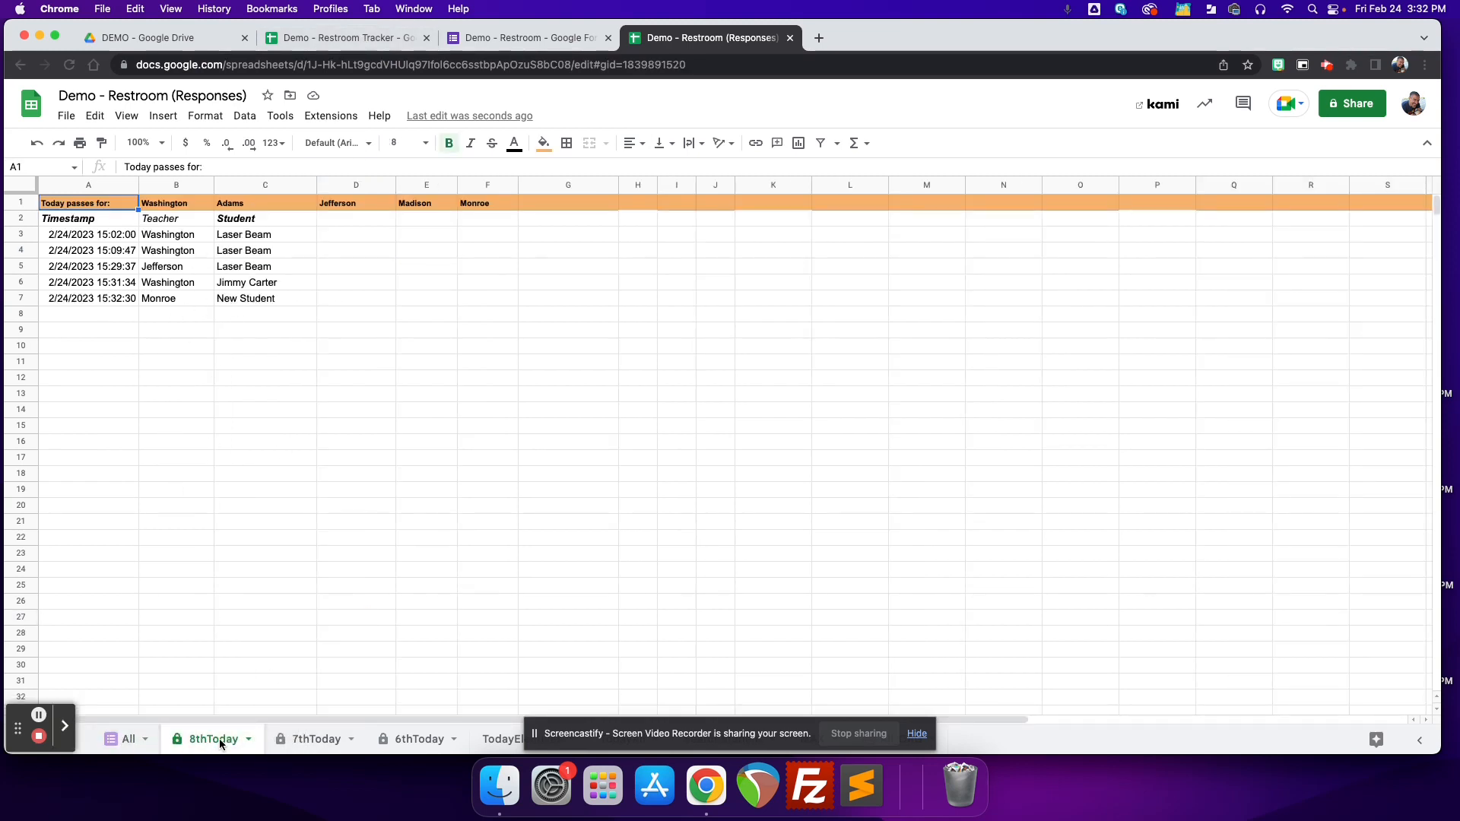
click(305, 739)
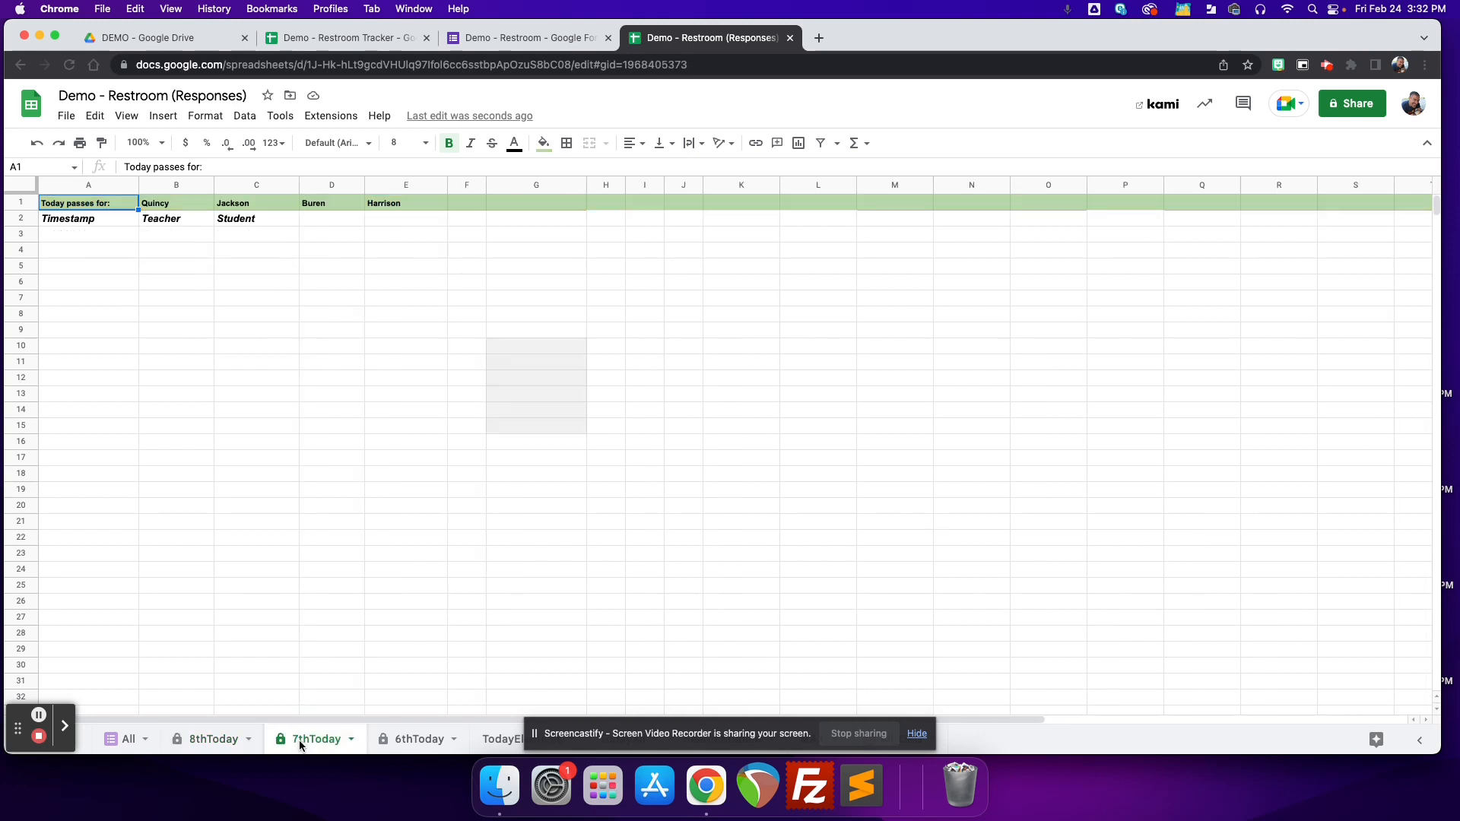
click(213, 739)
click(124, 739)
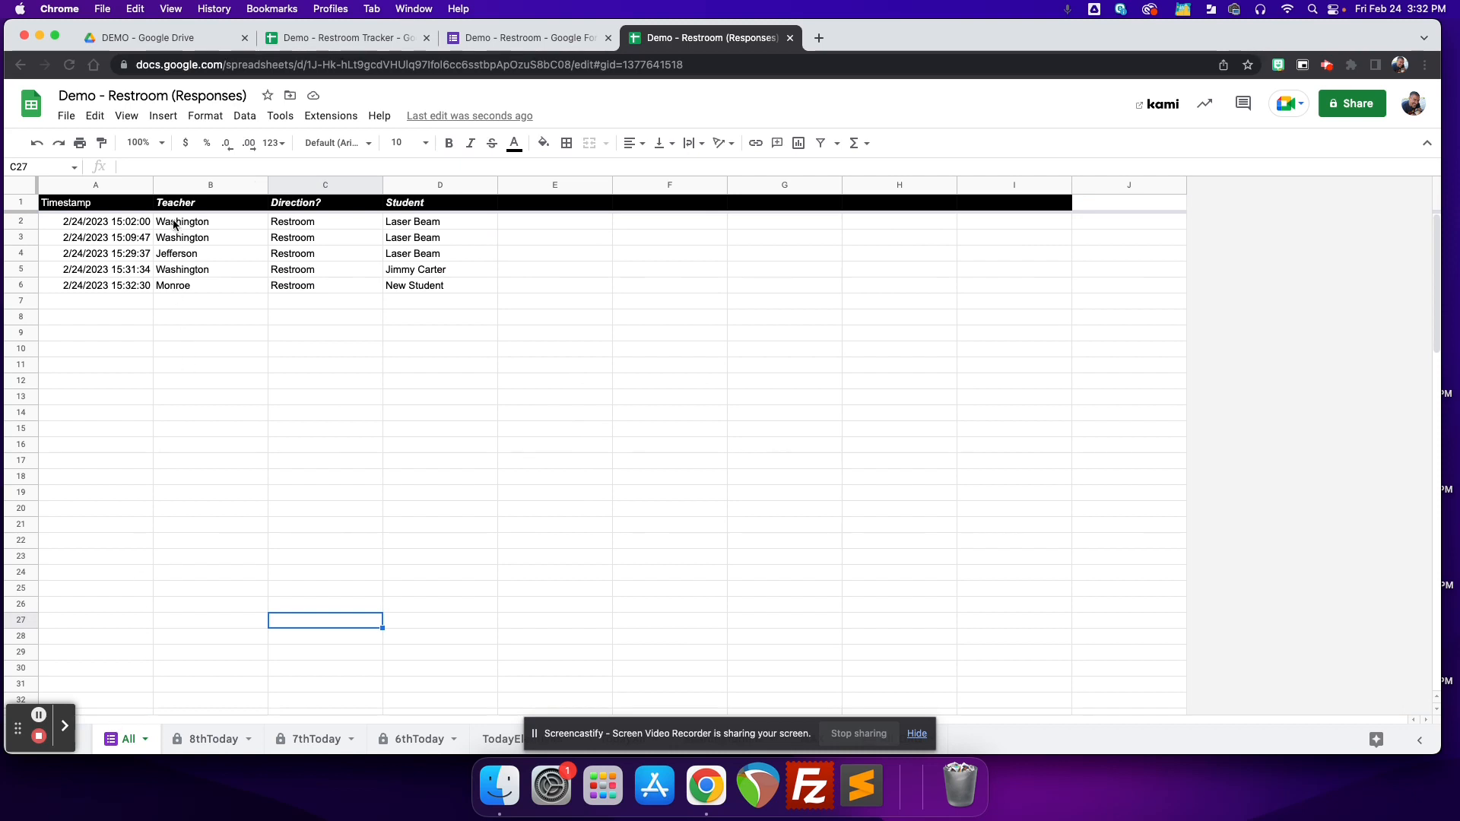
Examine the QUERY formula in cell A2 of the 8thToday sheet, and return to the All sheet
click(206, 739)
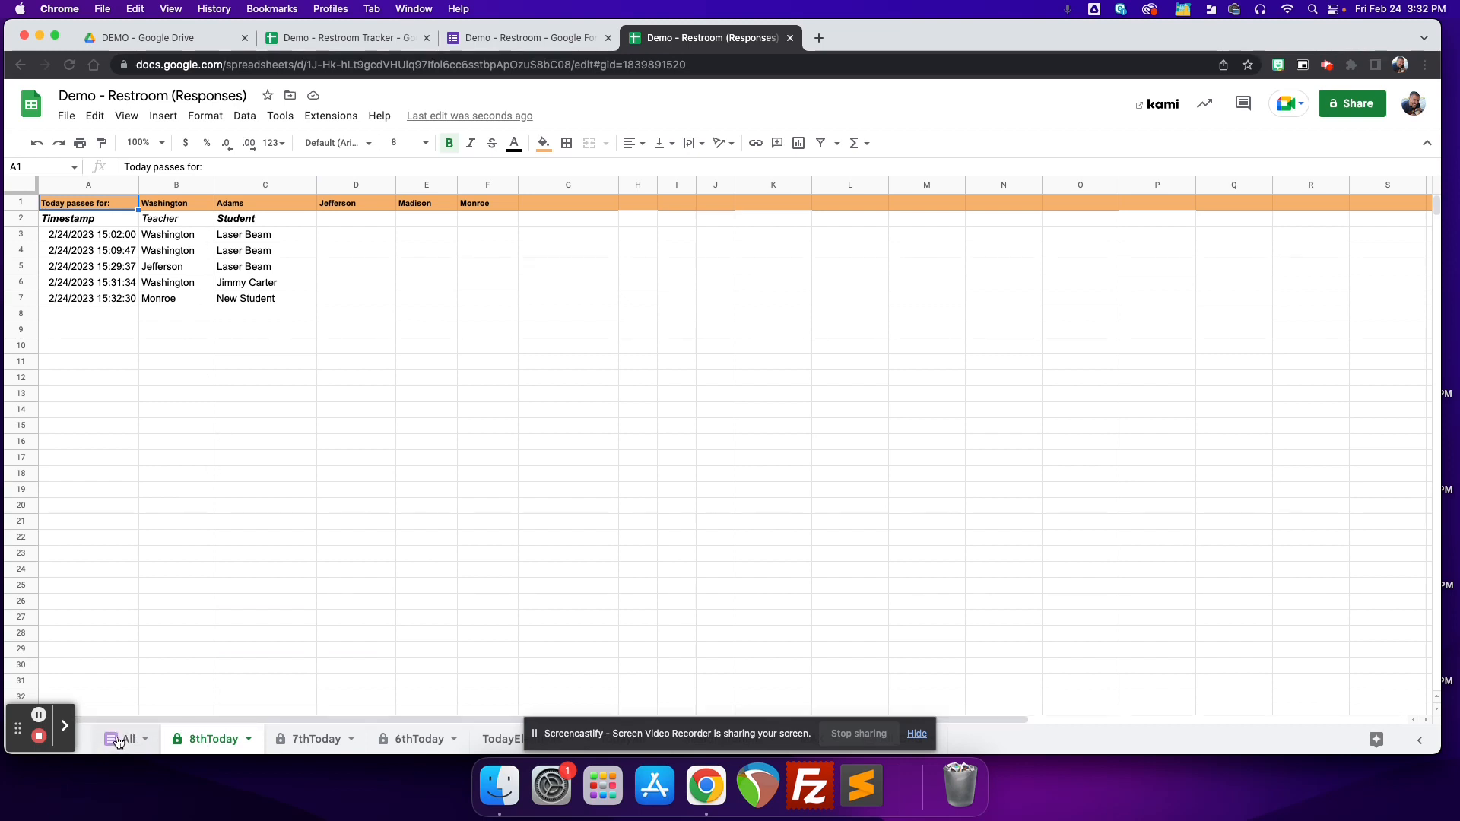
click(108, 223)
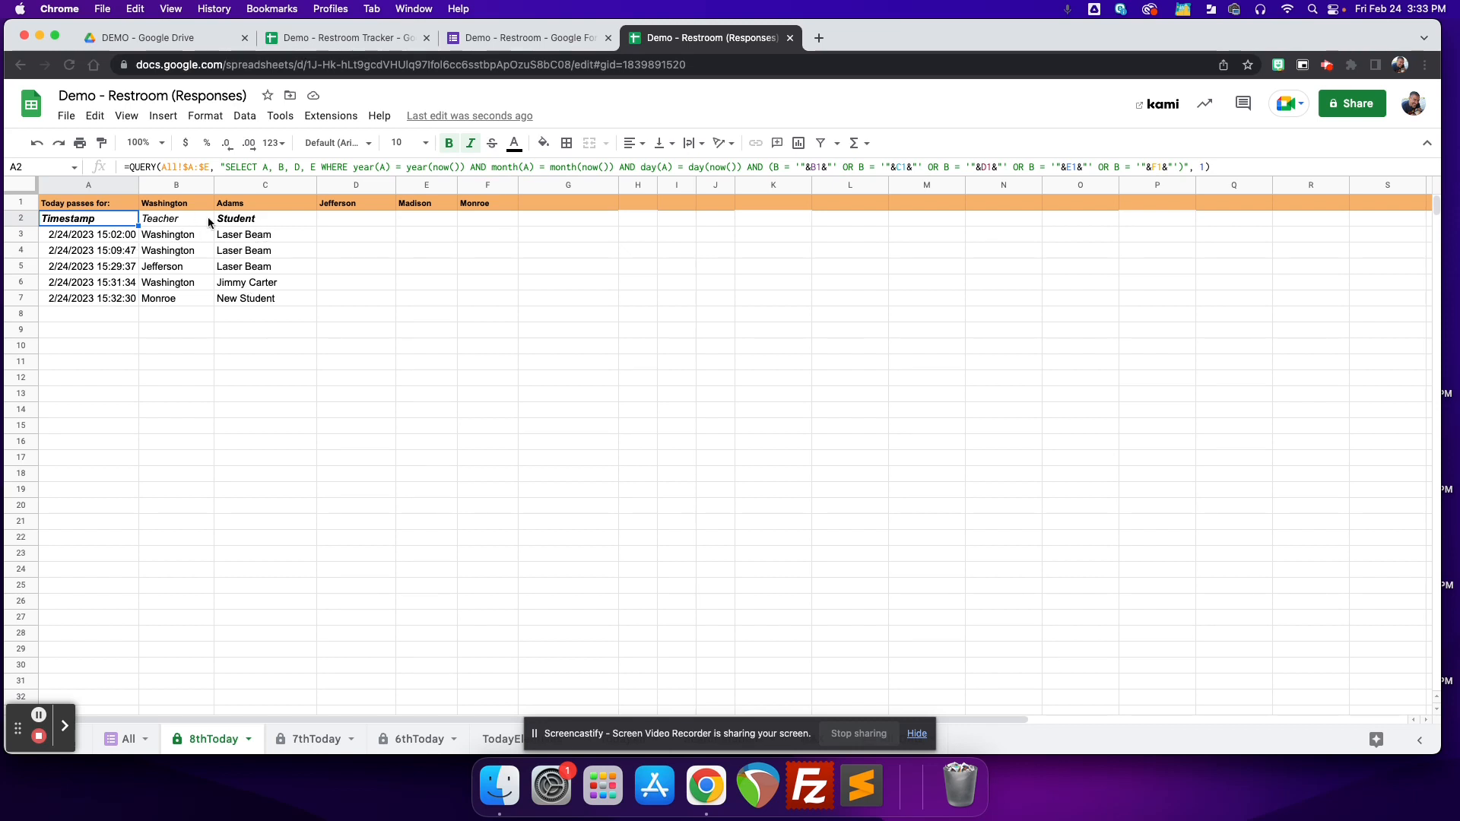
click(116, 738)
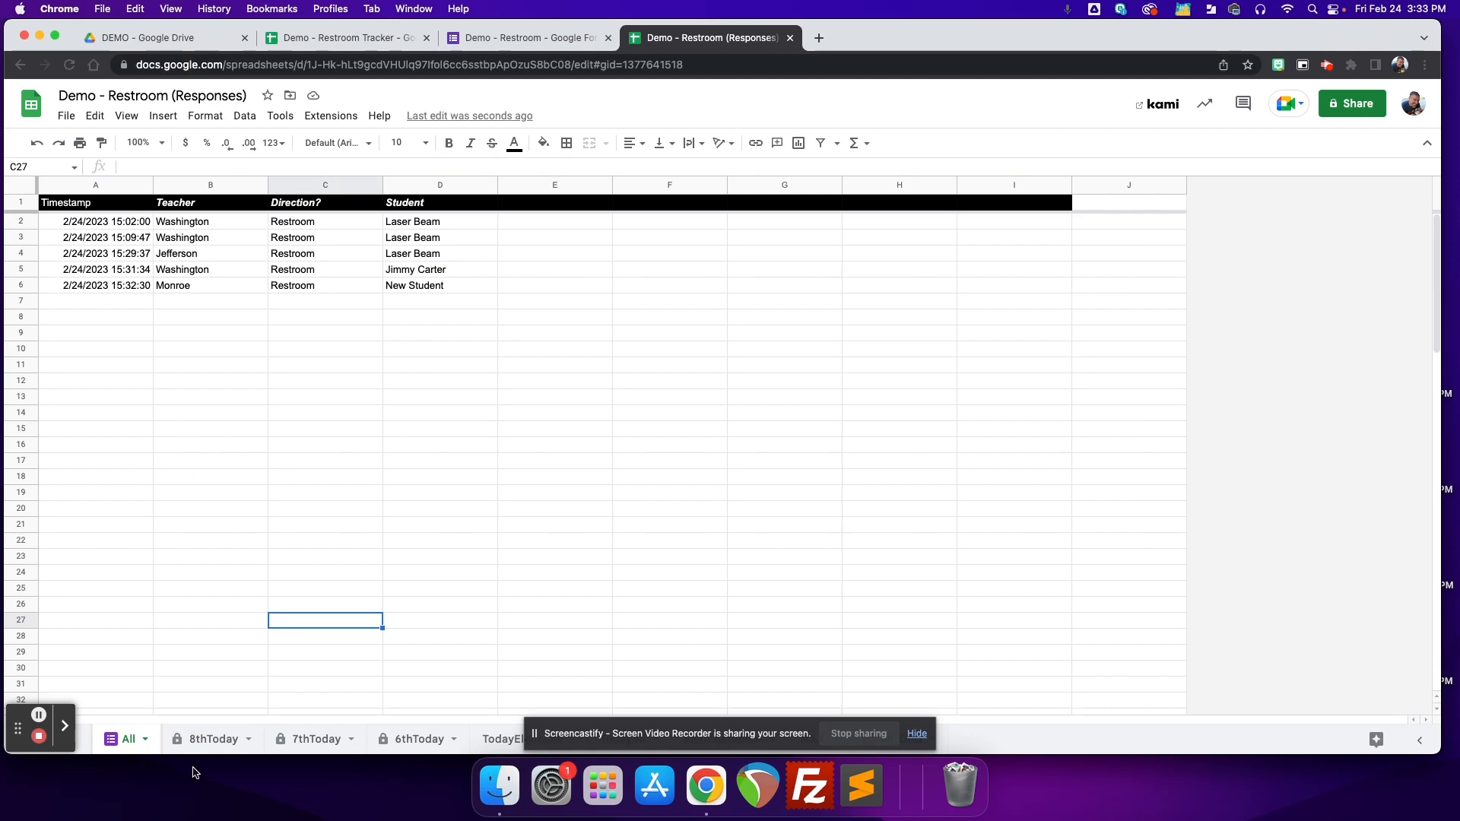
View the student names in A3:B6 of the tracker's 7th sheet, follow the Quincy link in C6, and close the form it opens
click(332, 38)
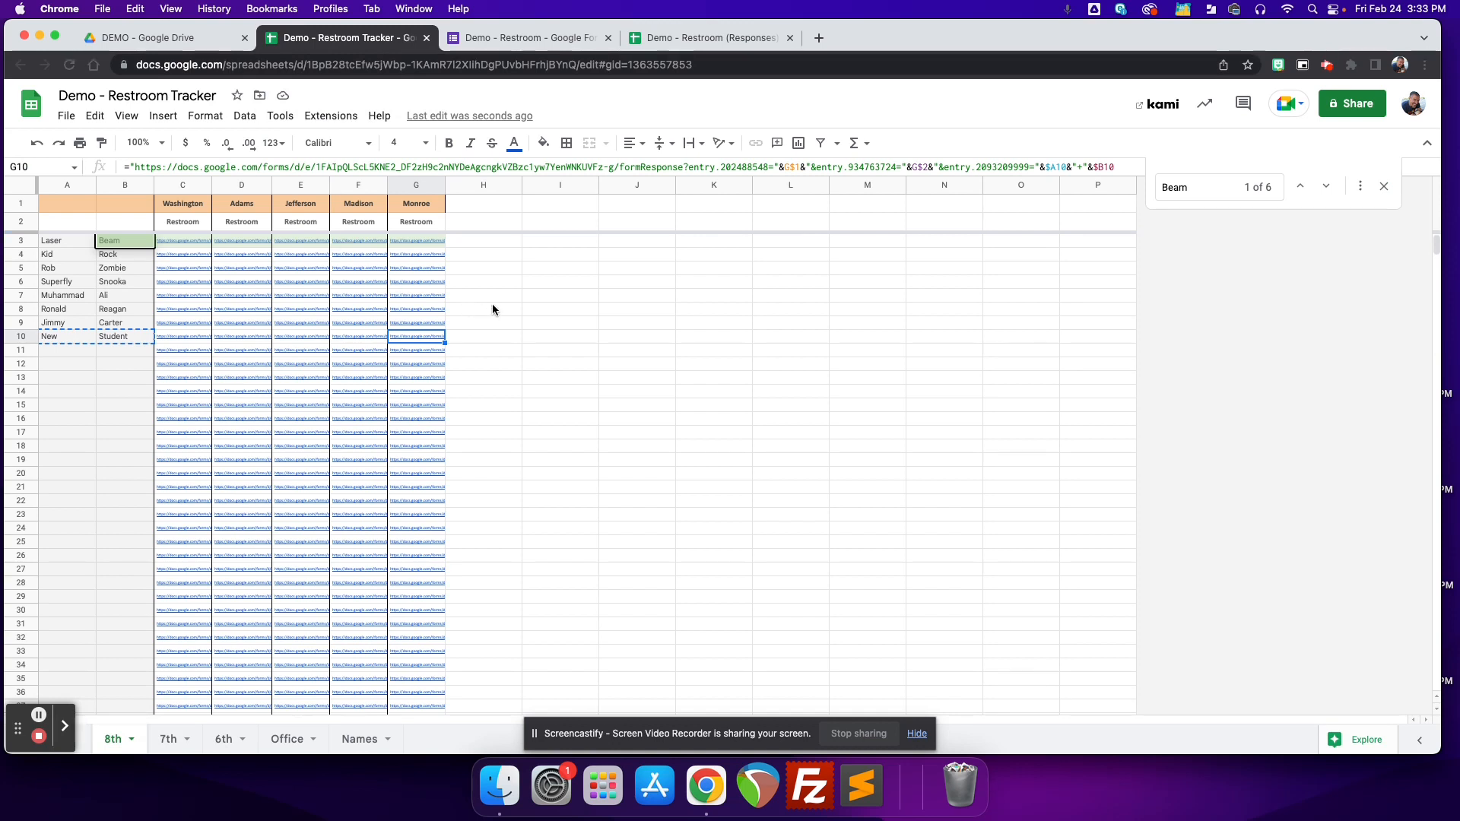
click(168, 739)
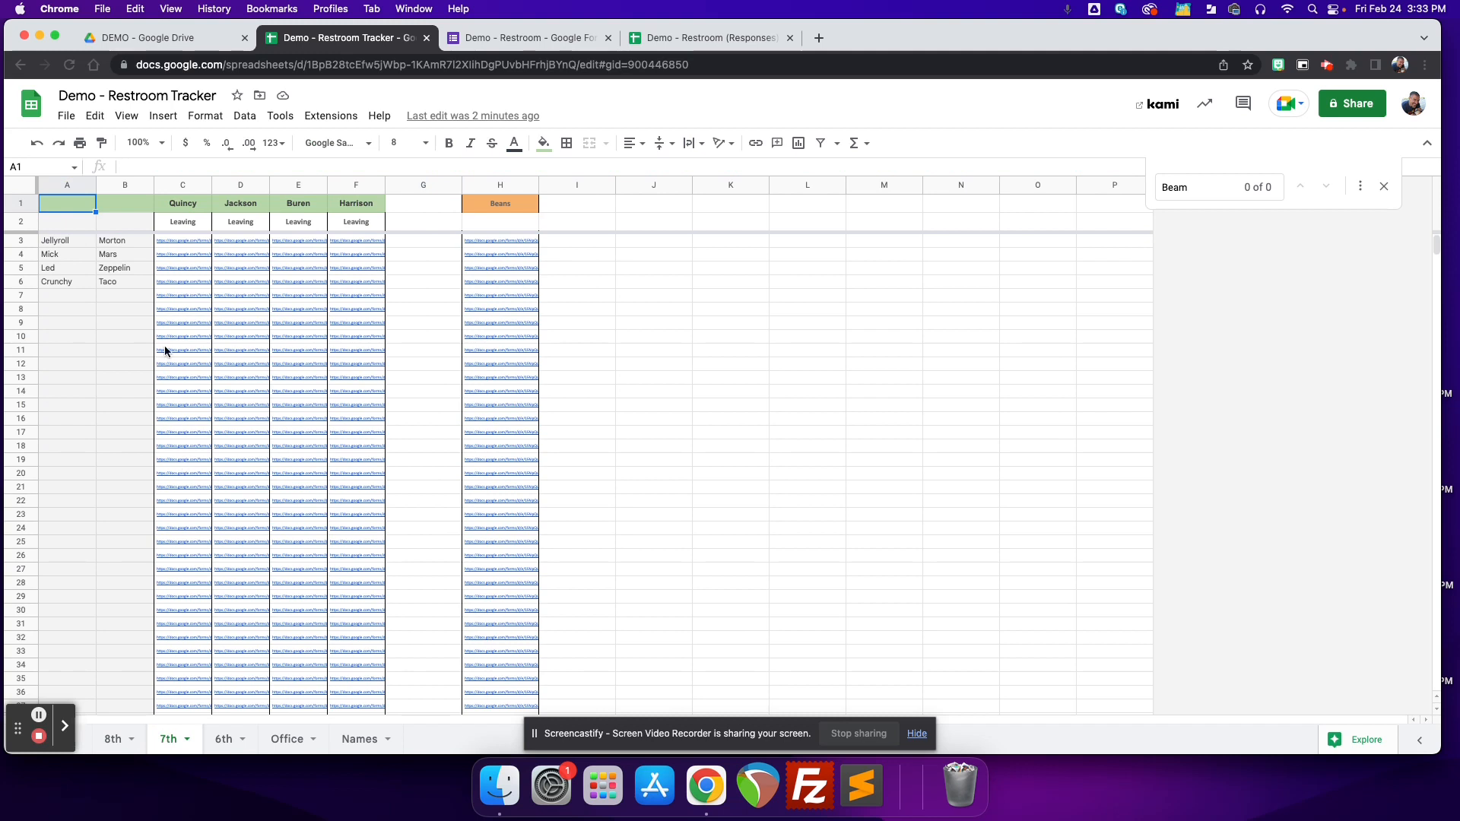
drag(59, 244, 141, 282)
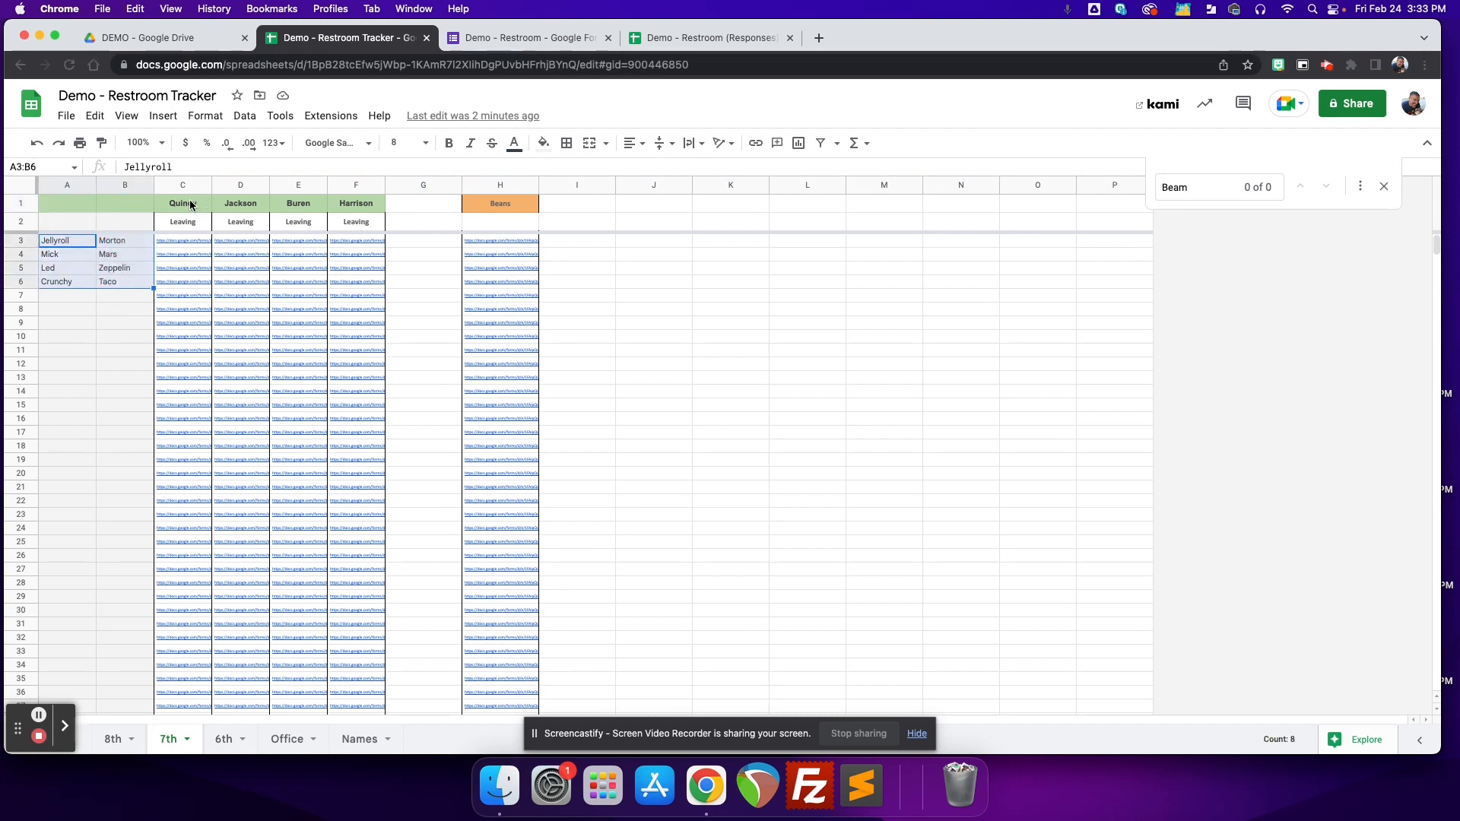
click(164, 283)
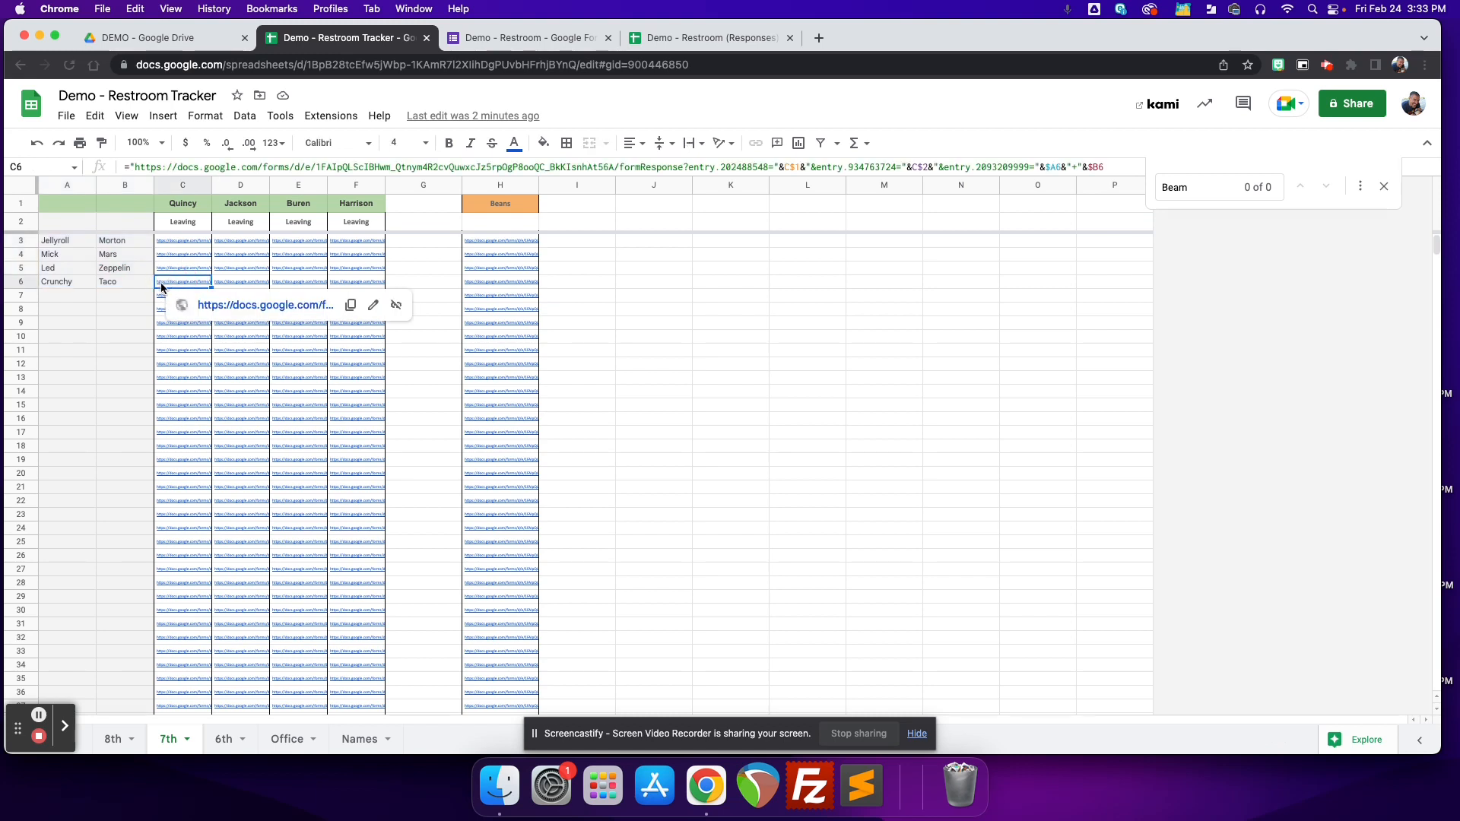
click(213, 306)
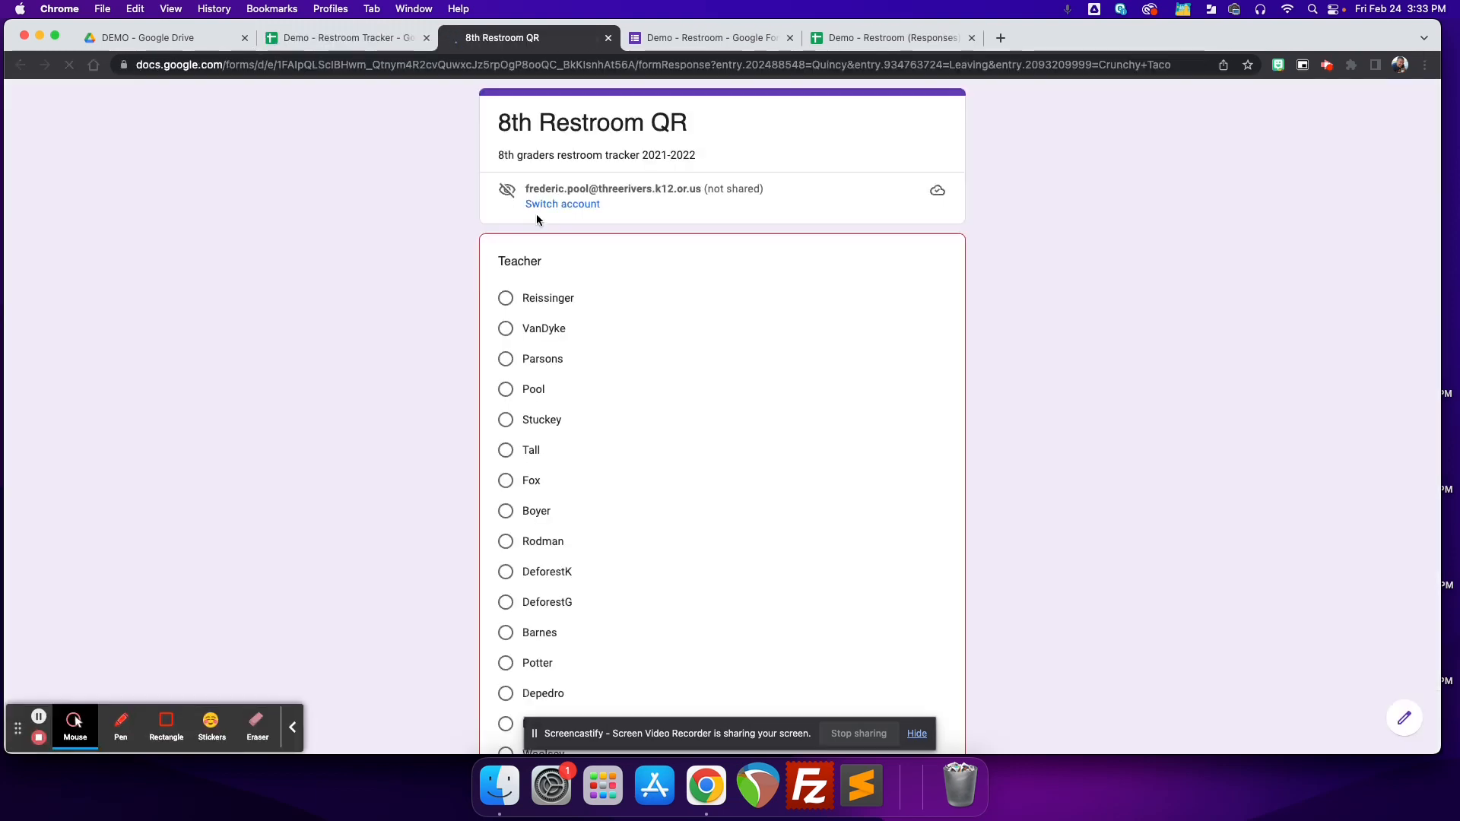
click(608, 37)
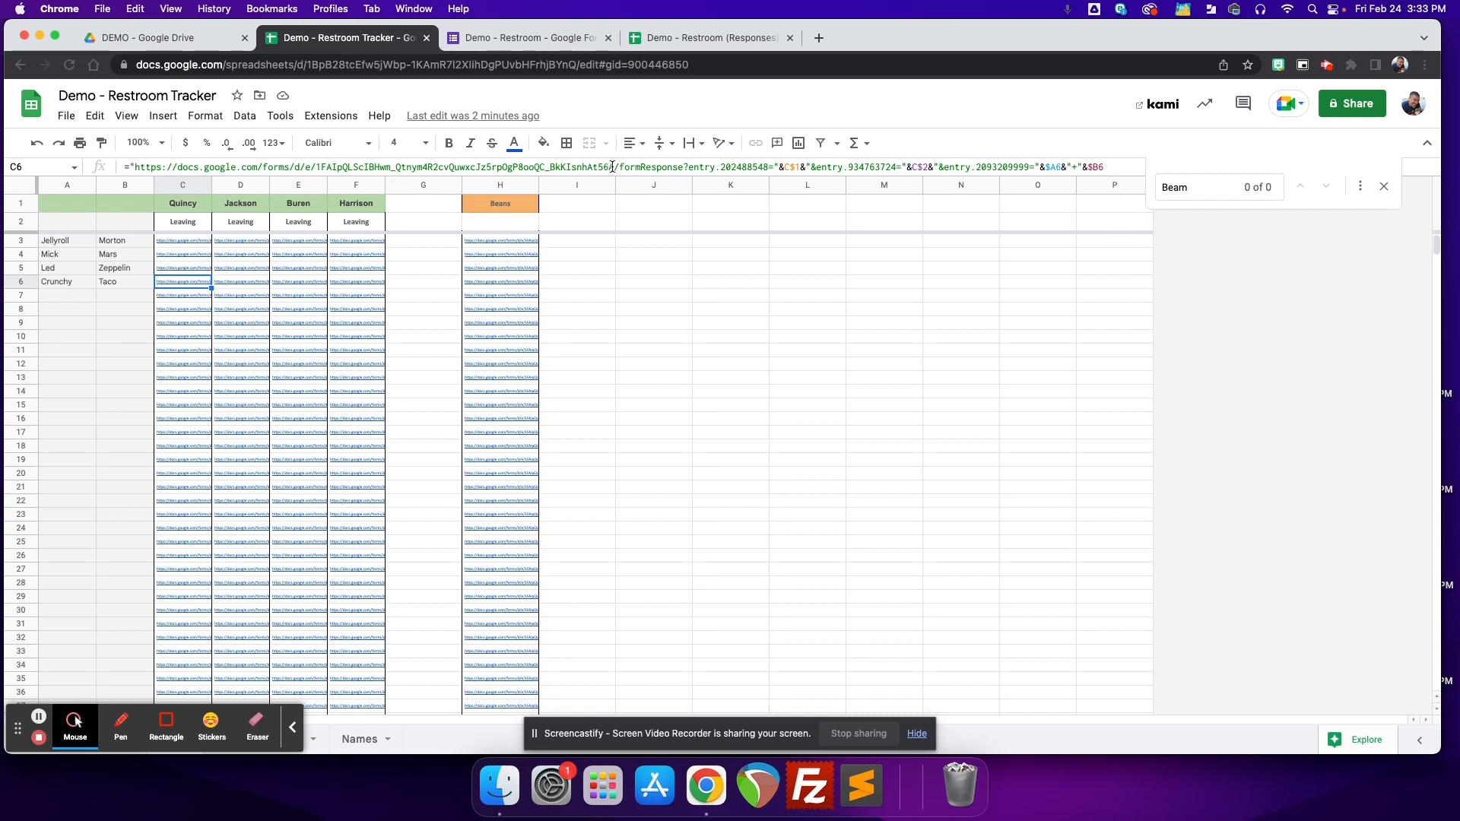
Review the Demo - Restroom form's title and Teacher options, and return to the tracker's 7th sheet
click(530, 38)
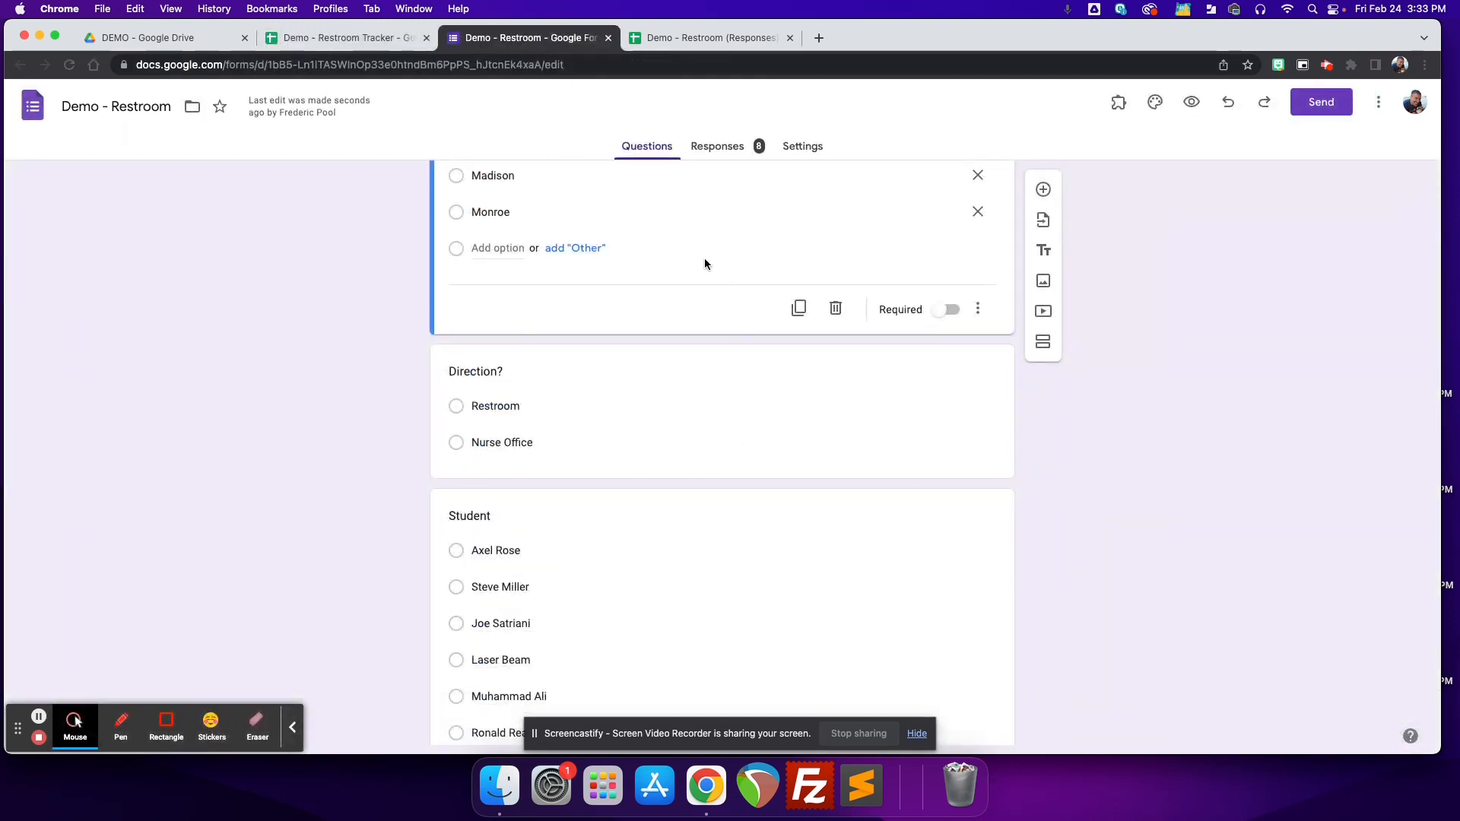
scroll(691, 245, up, 2)
scroll(691, 246, up, 3)
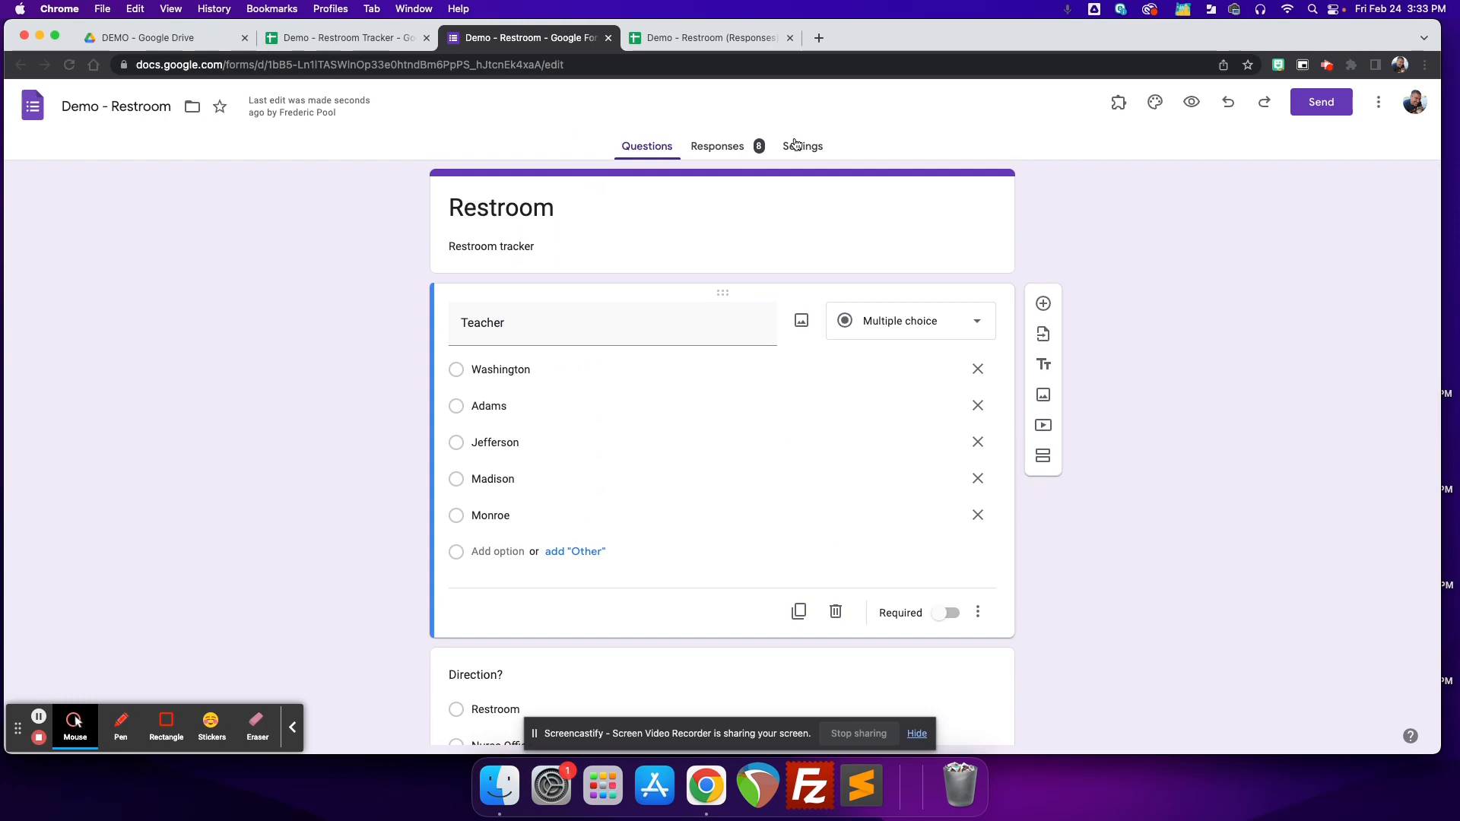
scroll(743, 472, down, 3)
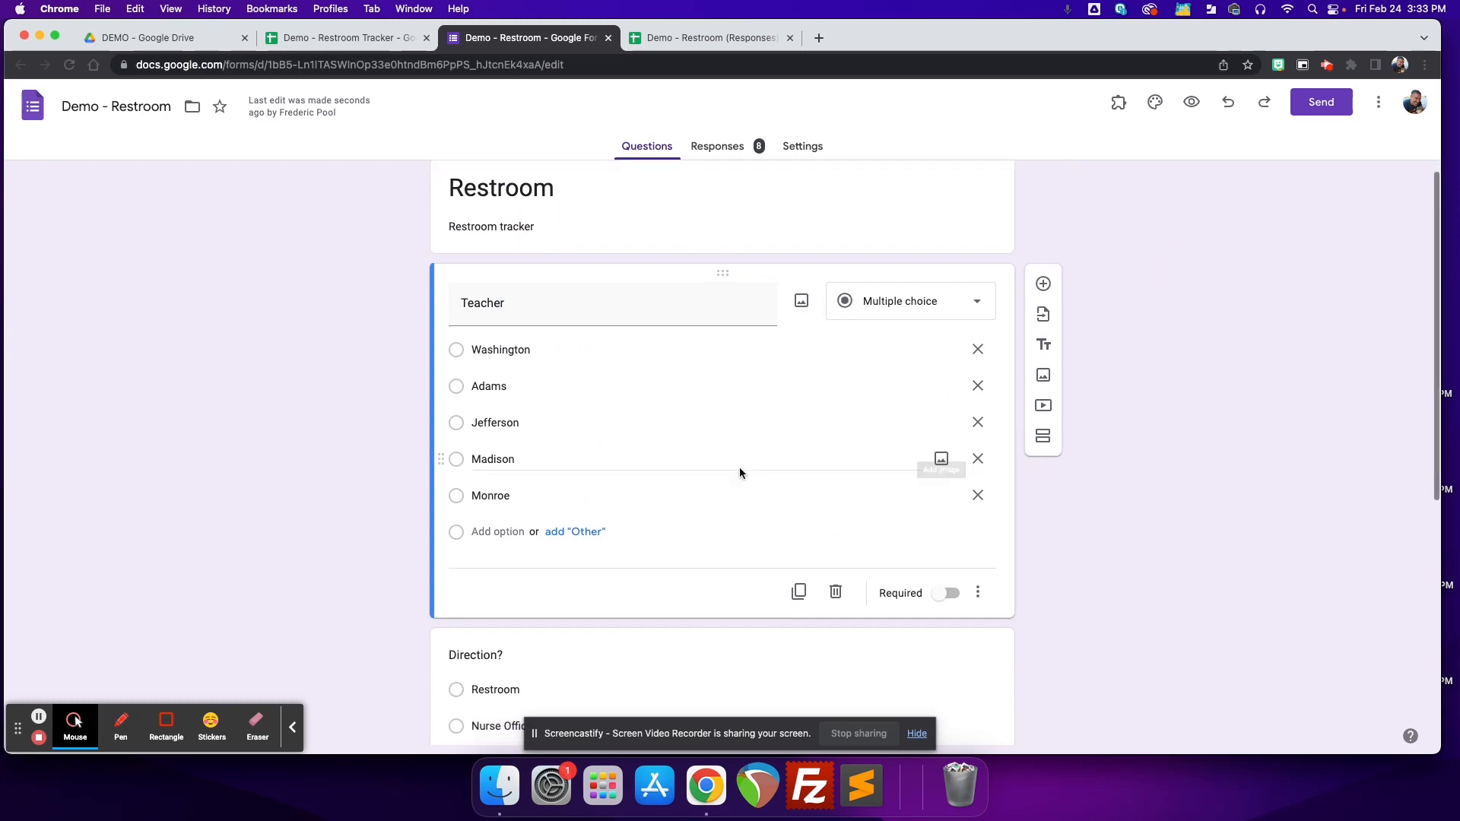
scroll(743, 472, up, 3)
click(327, 38)
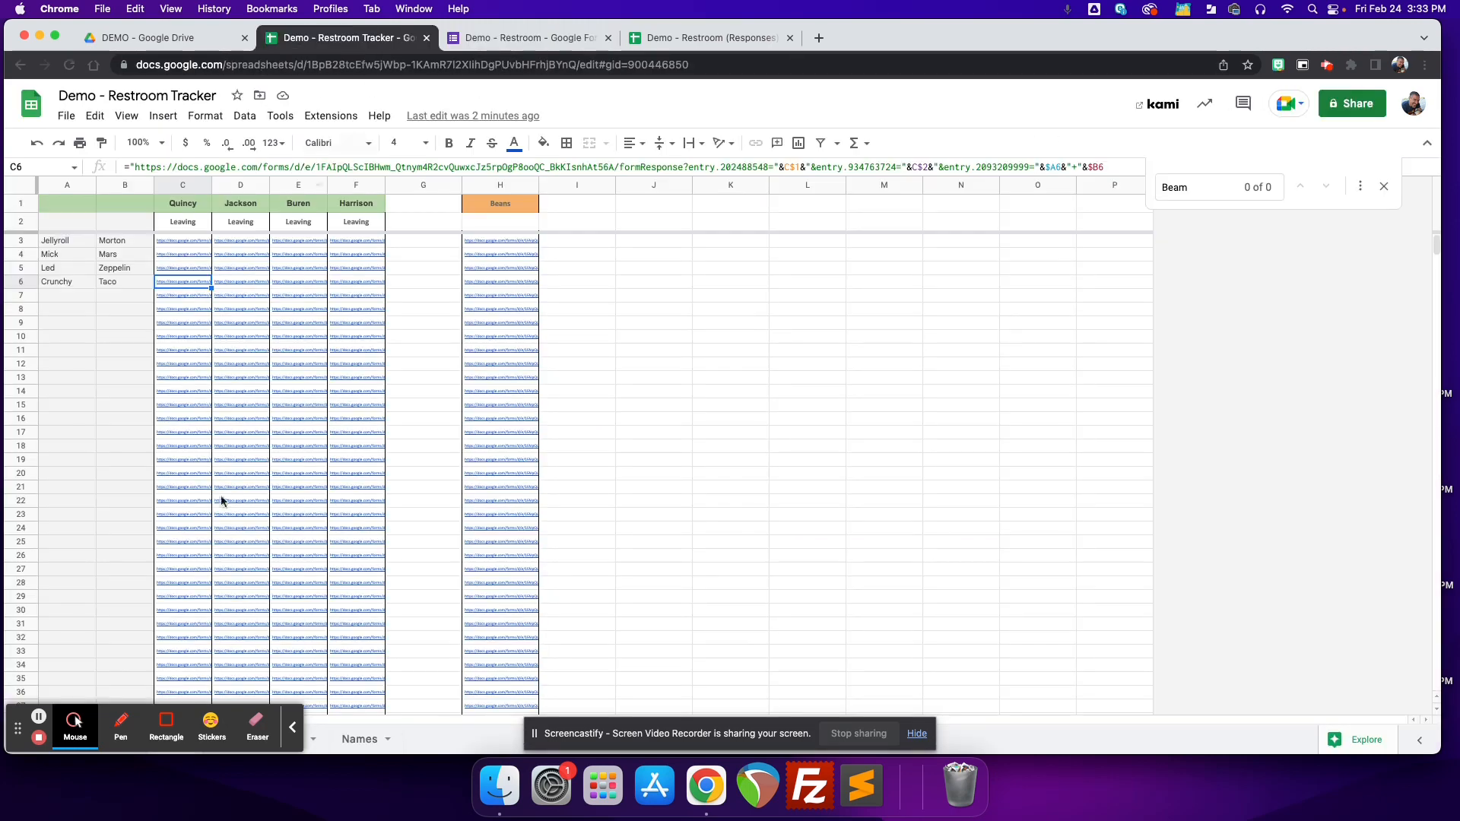
click(292, 727)
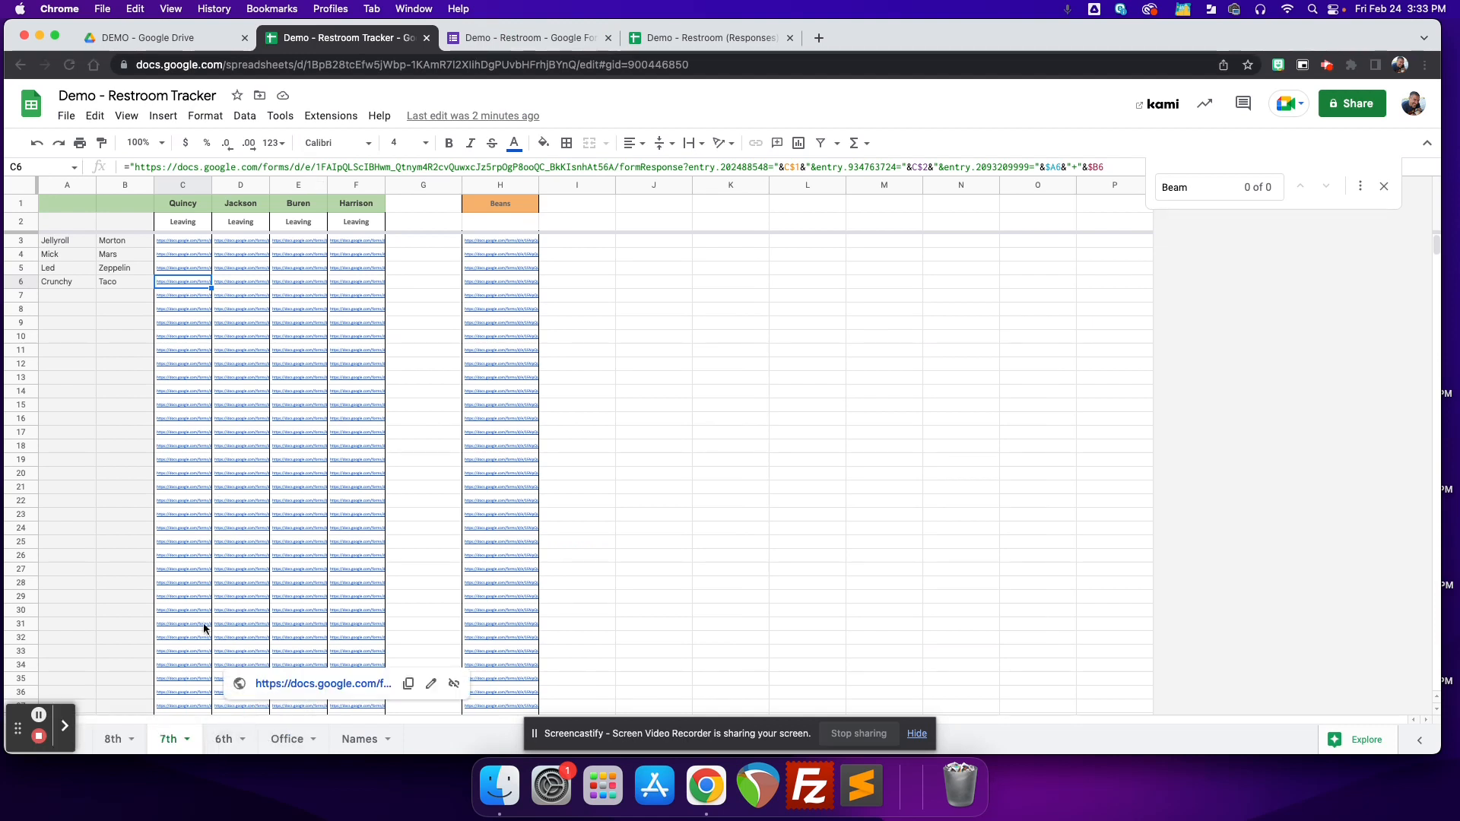
click(534, 37)
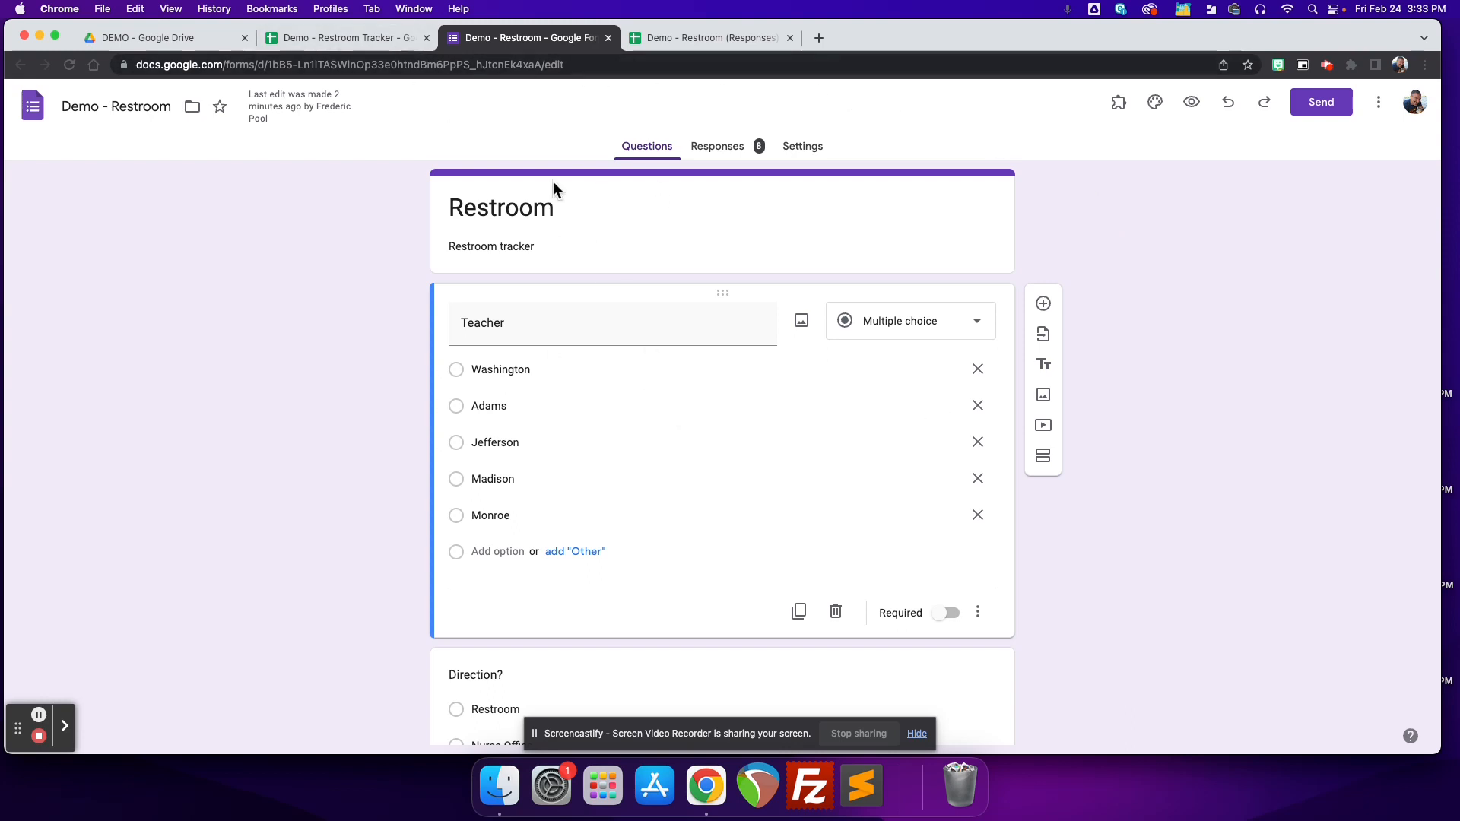
click(352, 36)
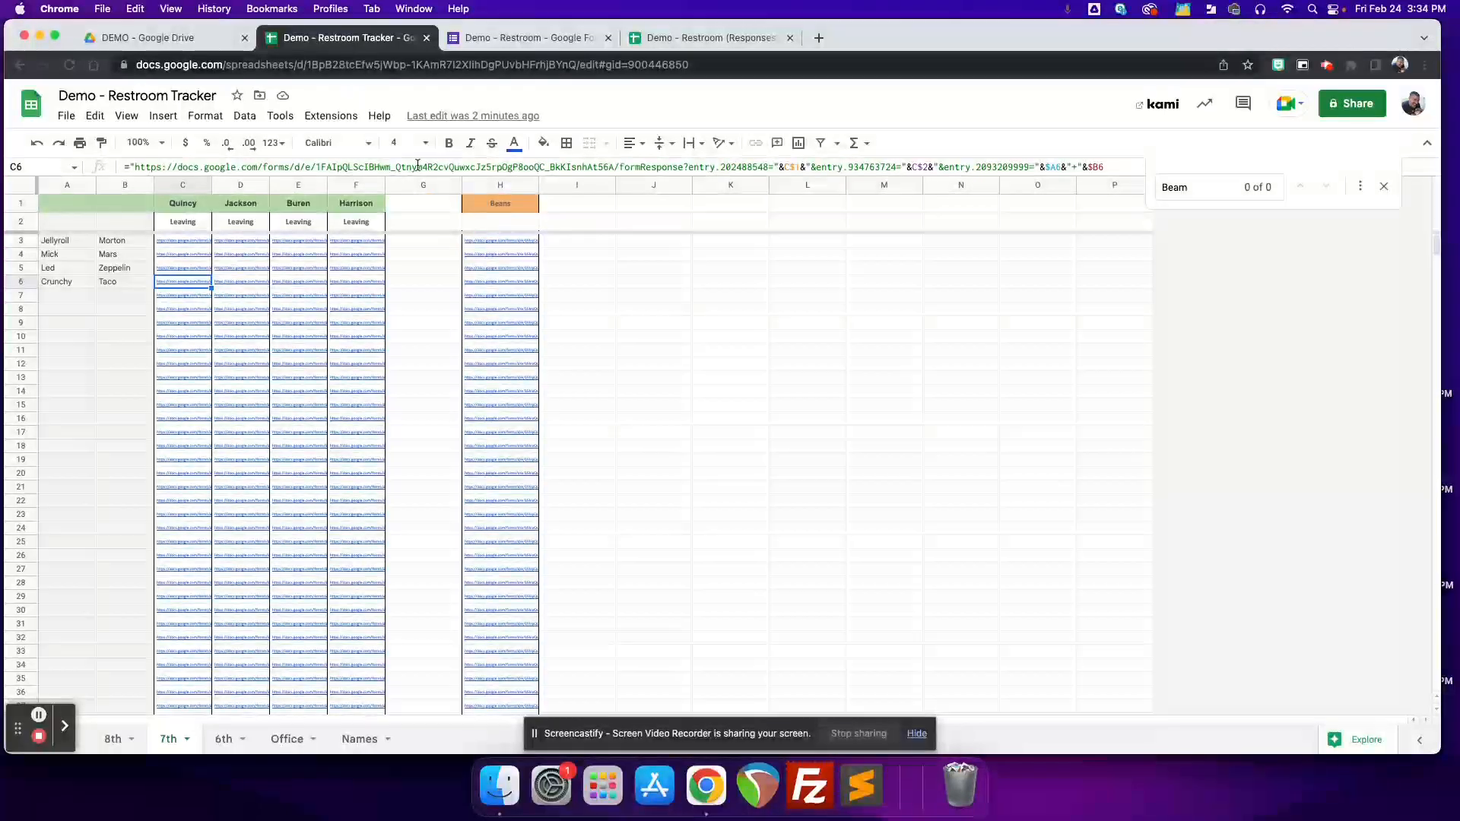
Examine the form address in the C6 formula and its formResponse part with the teacher, direction and student entries
drag(613, 167, 199, 167)
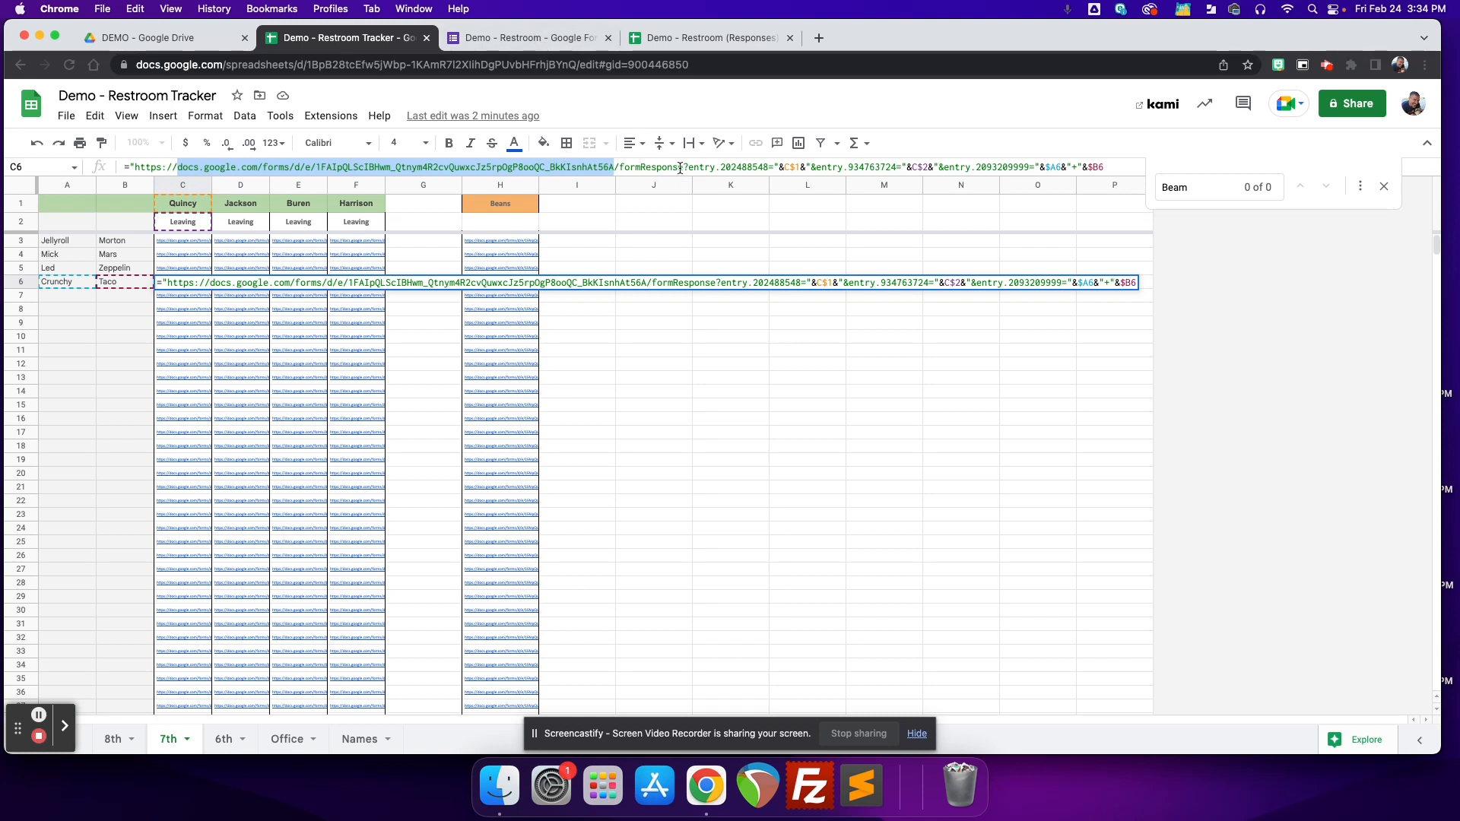
drag(619, 166, 1088, 168)
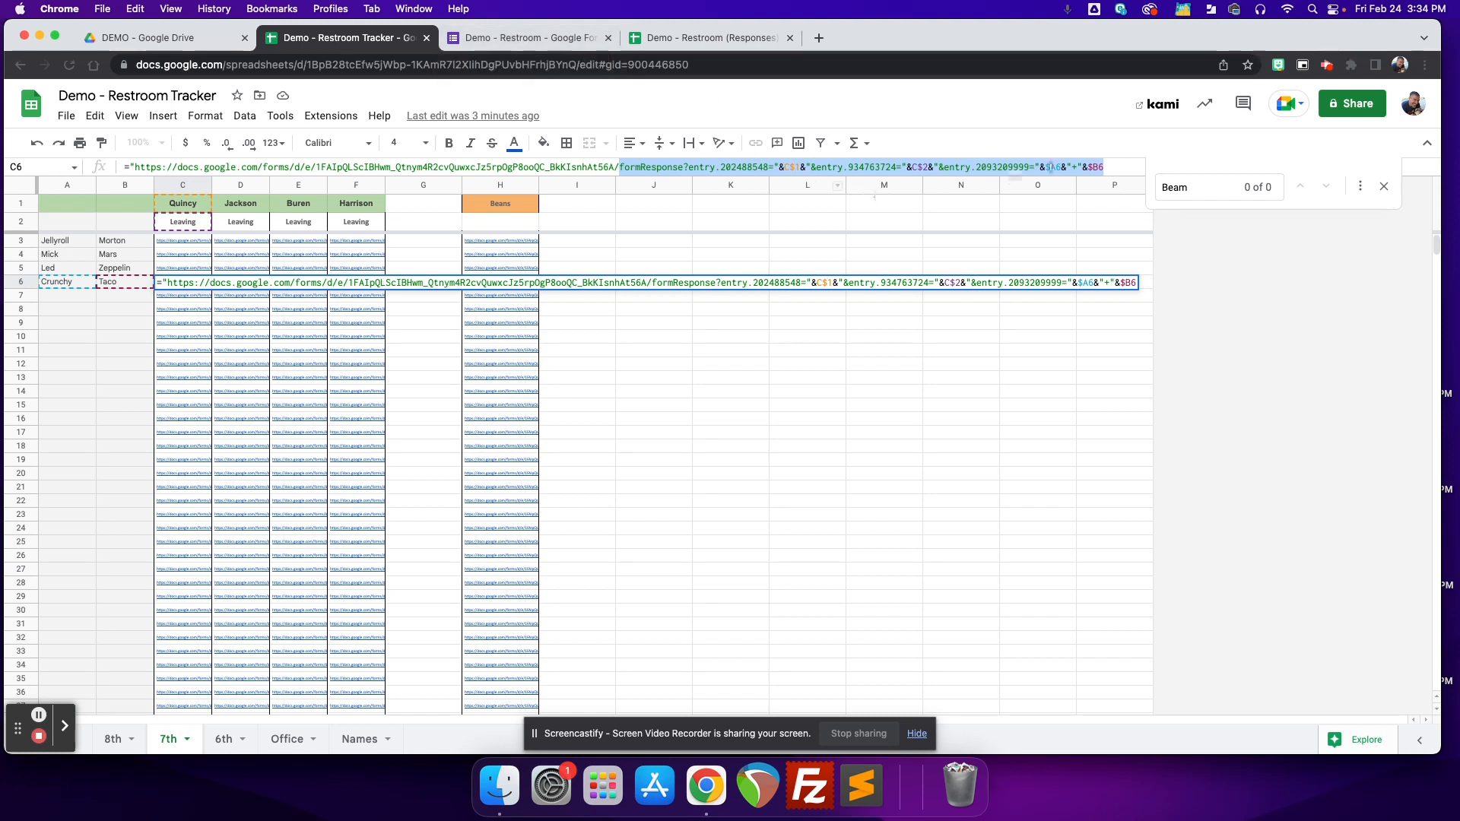
click(1327, 64)
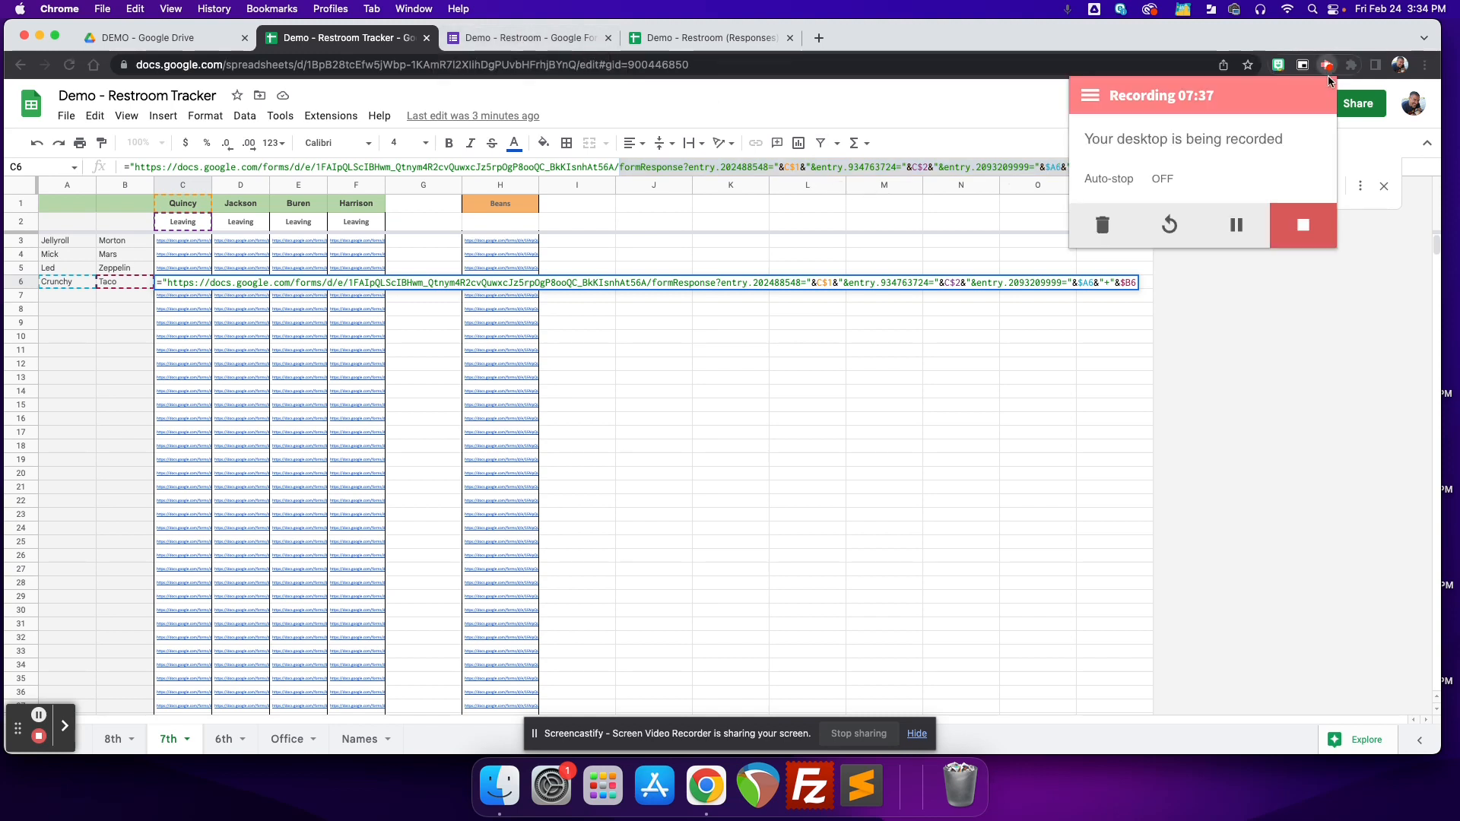